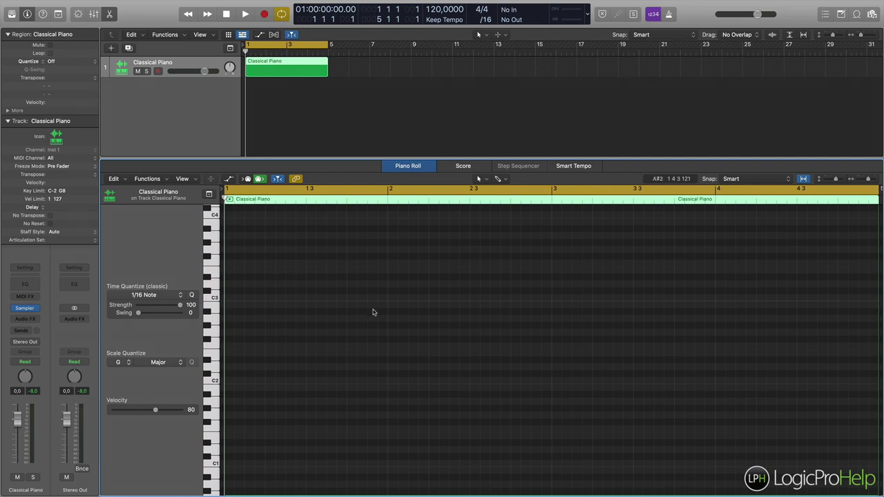
Stack one-bar notes C2, D2, E2, F2, G2, A2, B2 and C3 in bar 1, and delete the C3 note
click(231, 385)
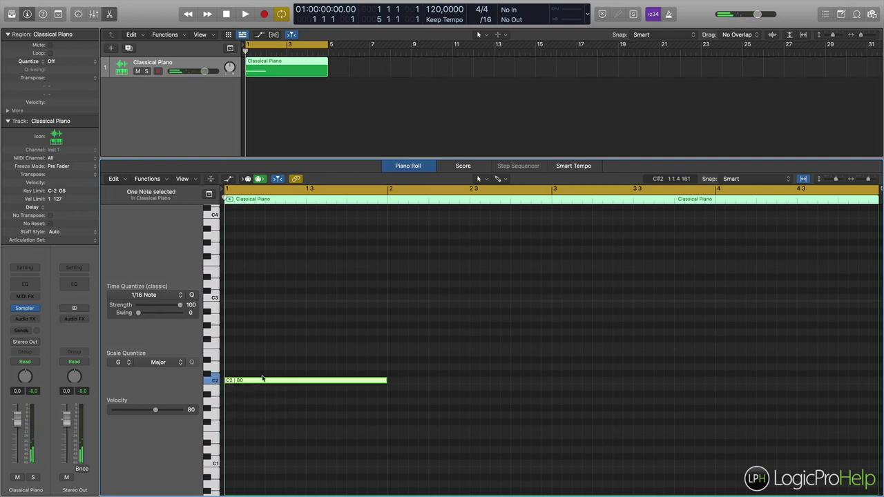
drag(274, 384, 247, 301)
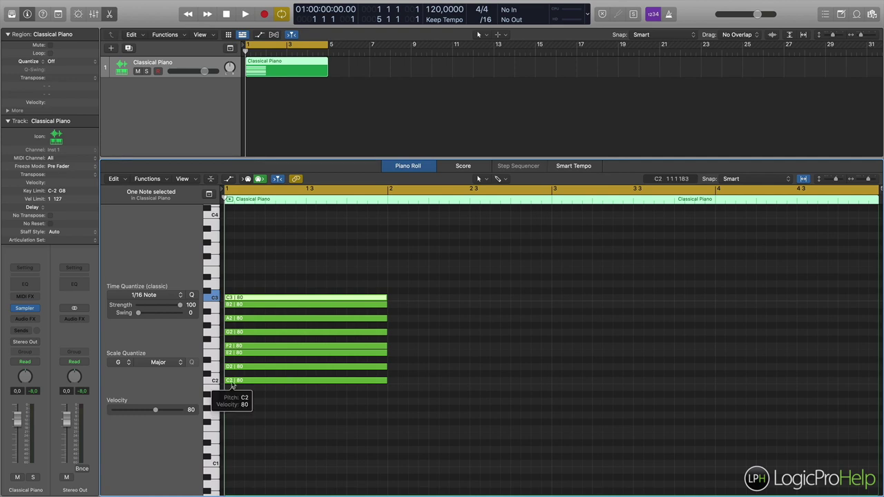
click(233, 299)
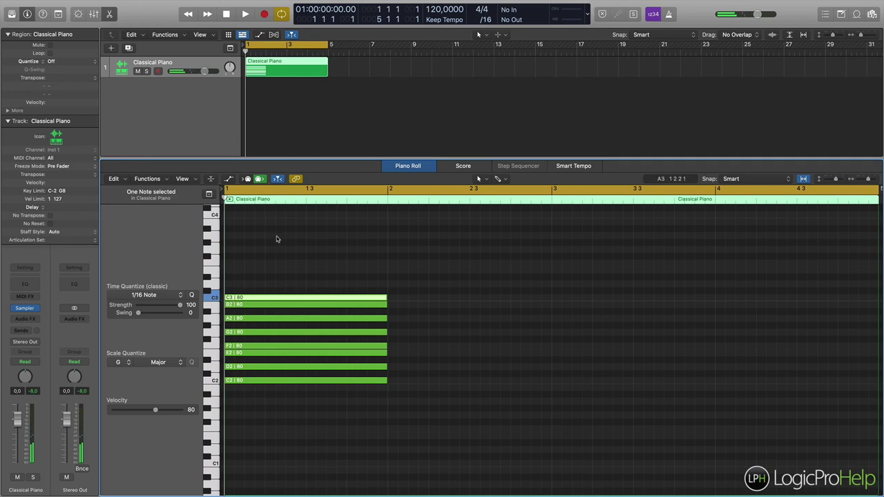
key(Delete)
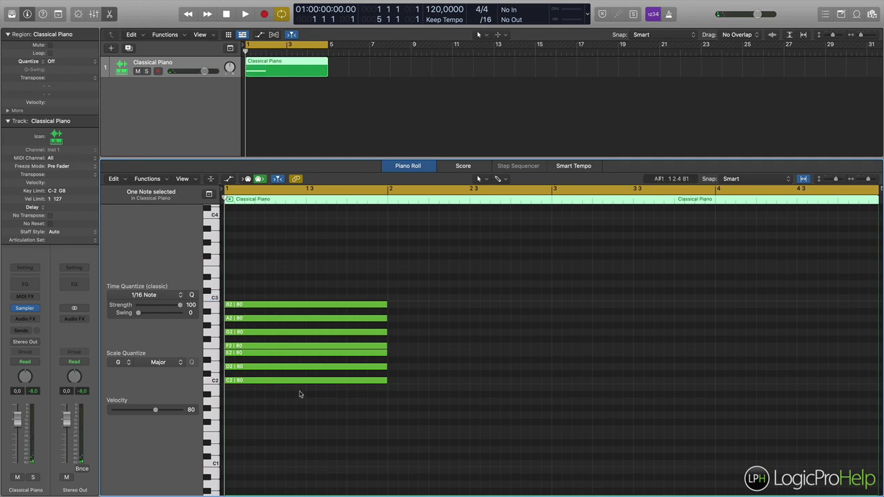
Add one-bar notes C♯2, D♯2, F♯2, G♯2 and A♯2 in bar 2, between the pitches of the bar 1 scale
key(super+Down)
key(super+Down)
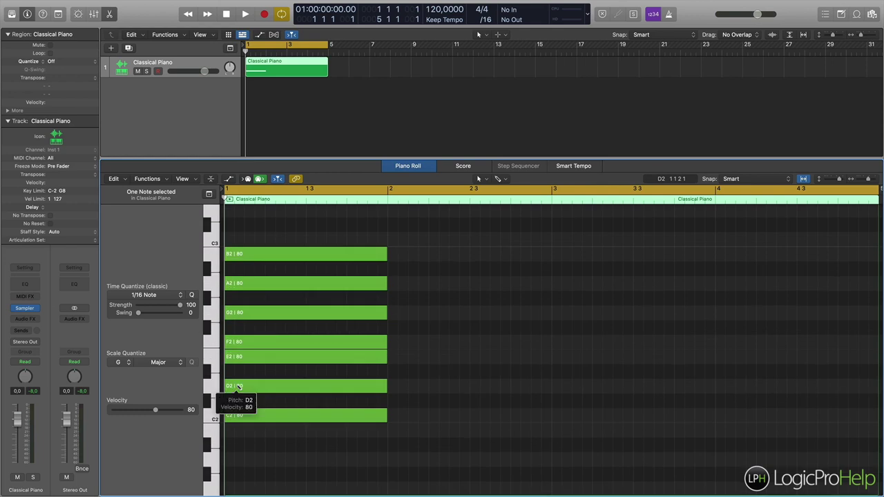
super+click(392, 403)
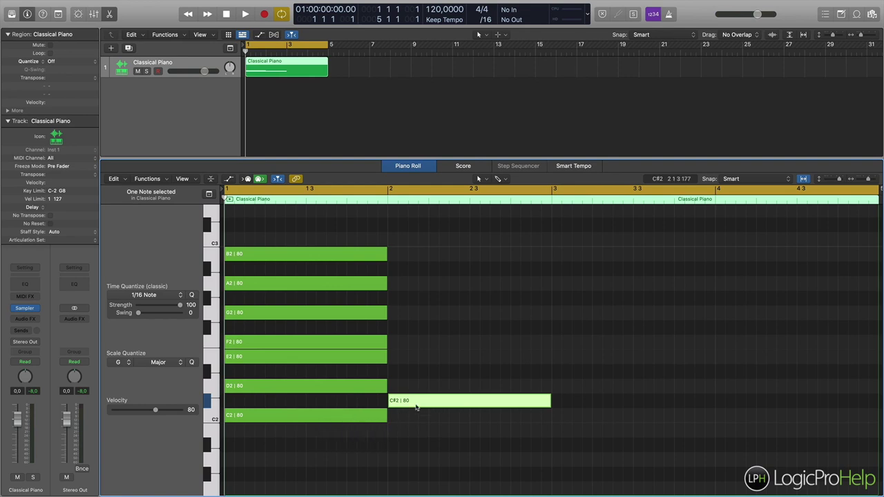
mouse_move(411, 406)
super+click(398, 375)
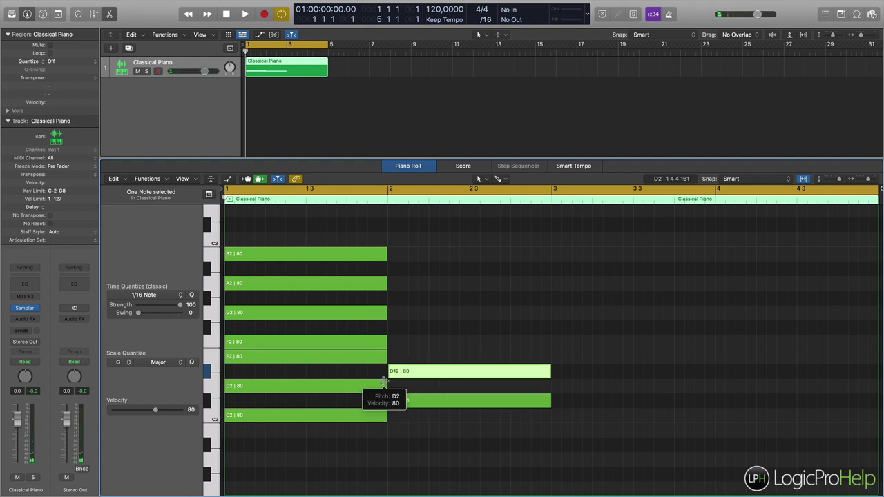
super+click(392, 328)
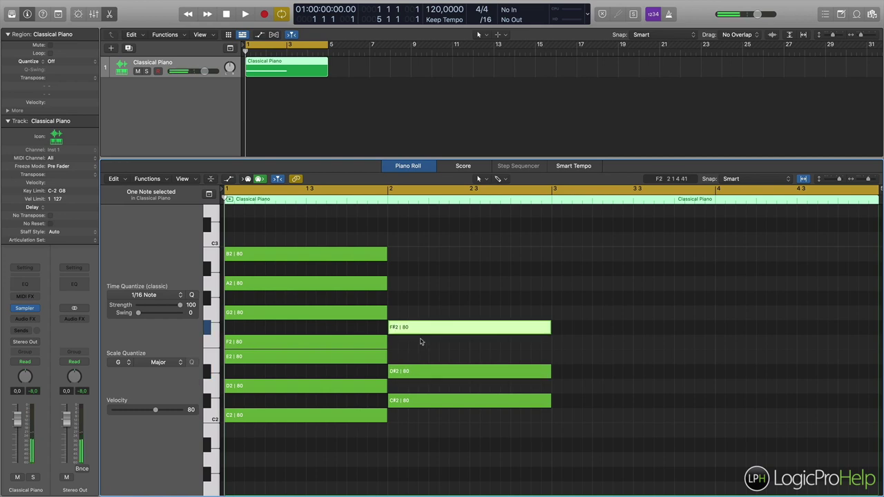
super+click(392, 299)
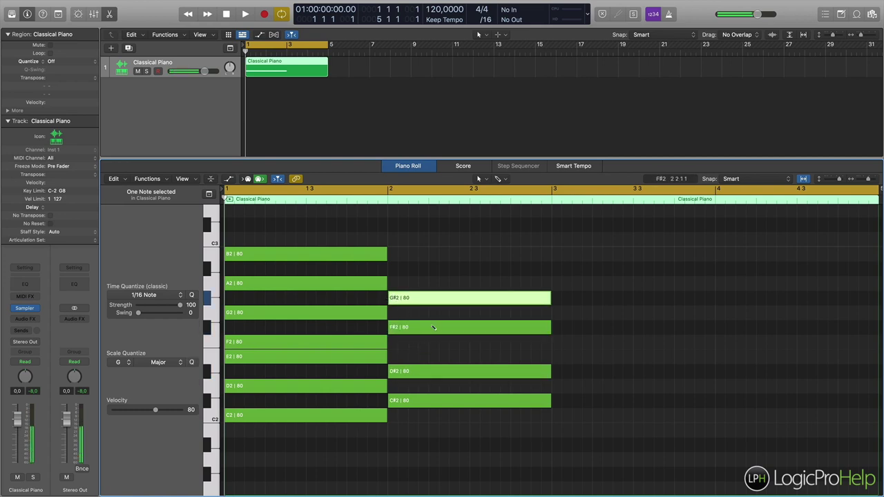
super+click(391, 269)
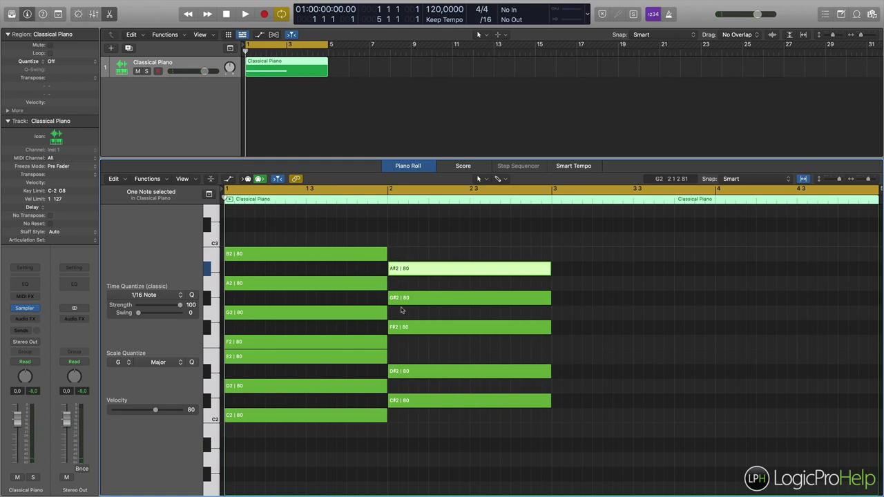
mouse_move(371, 359)
click(408, 360)
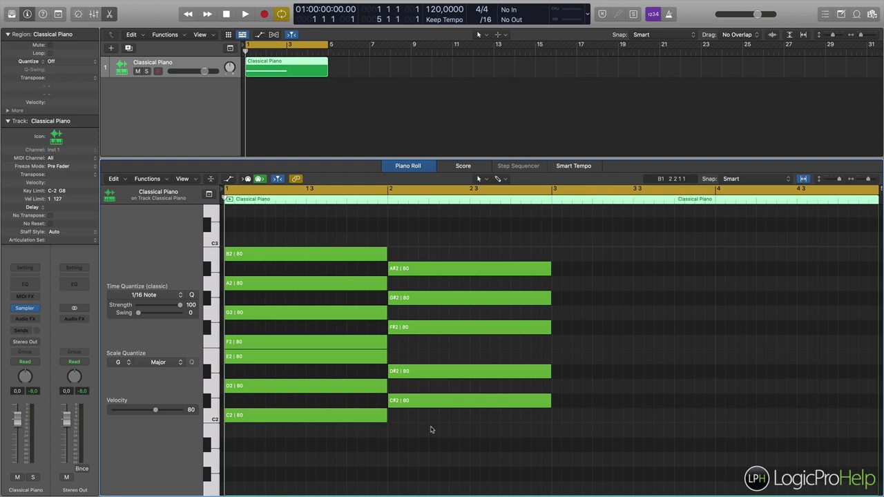
scroll(345, 422, down, 1)
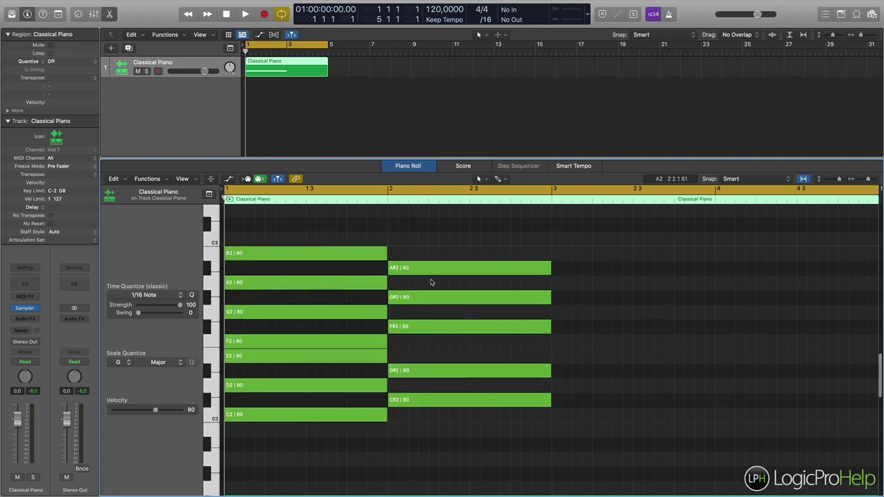
scroll(442, 422, right, 1)
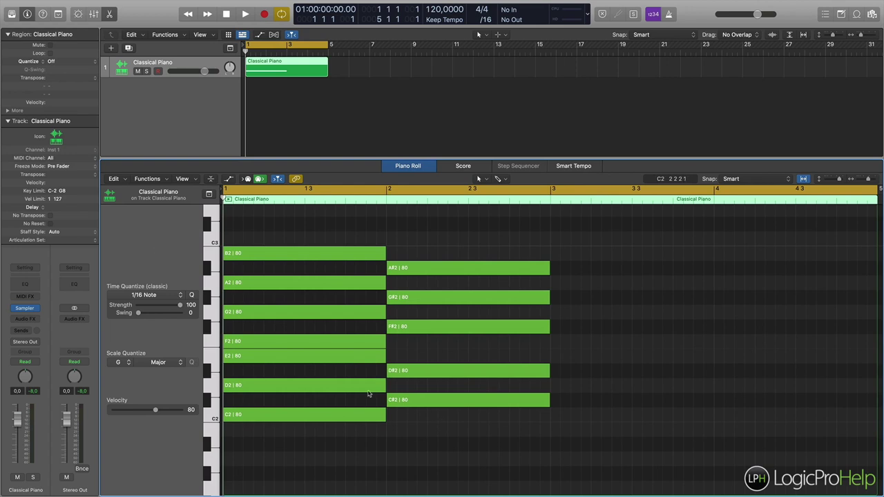
scroll(503, 463, left, 1)
scroll(394, 448, right, 1)
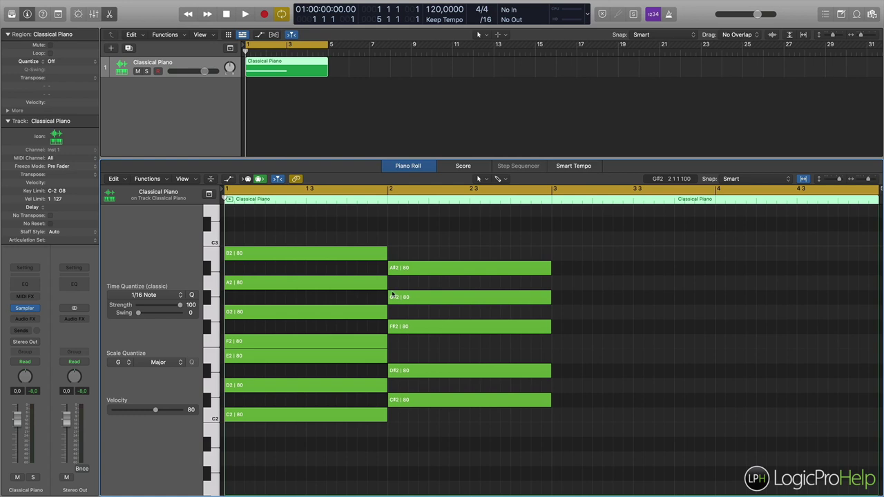
Delete all the notes in bar 2 and every note in bar 1 above C2
drag(430, 237, 444, 408)
key(Delete)
drag(371, 231, 357, 386)
key(Delete)
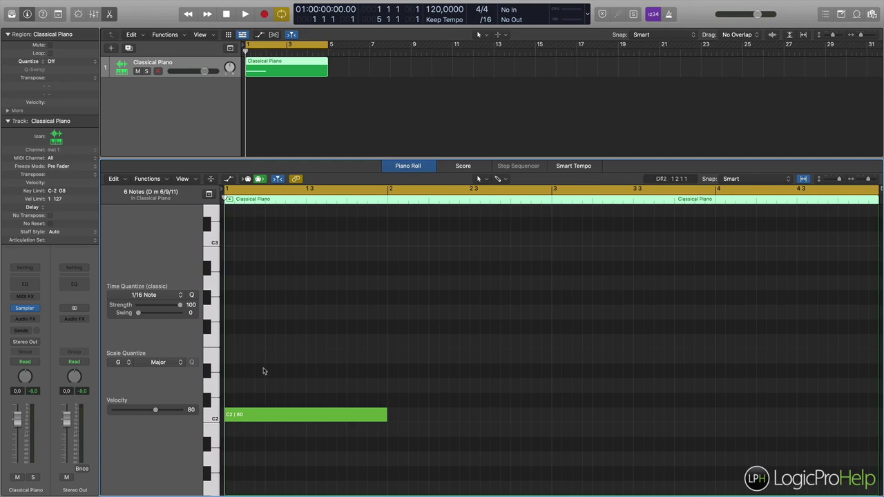
Add an E2 note above the C2 note in bar 1, and turn the note labels off and back on
drag(231, 359, 285, 358)
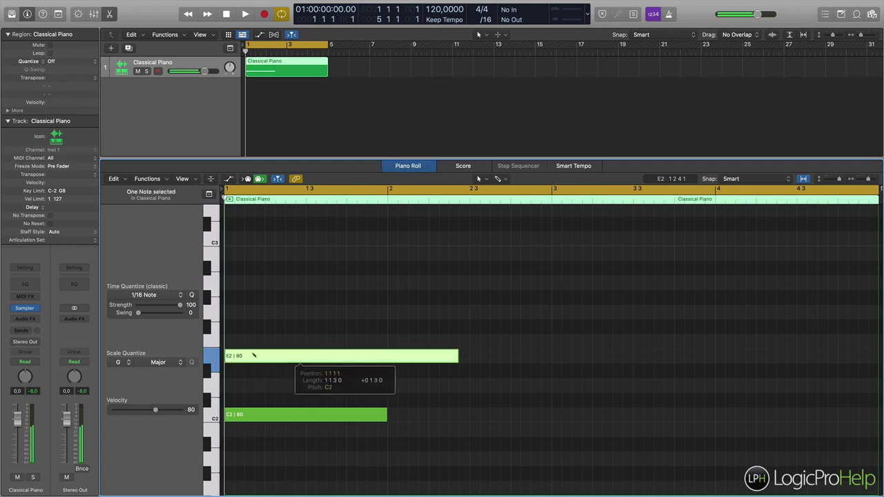
click(193, 181)
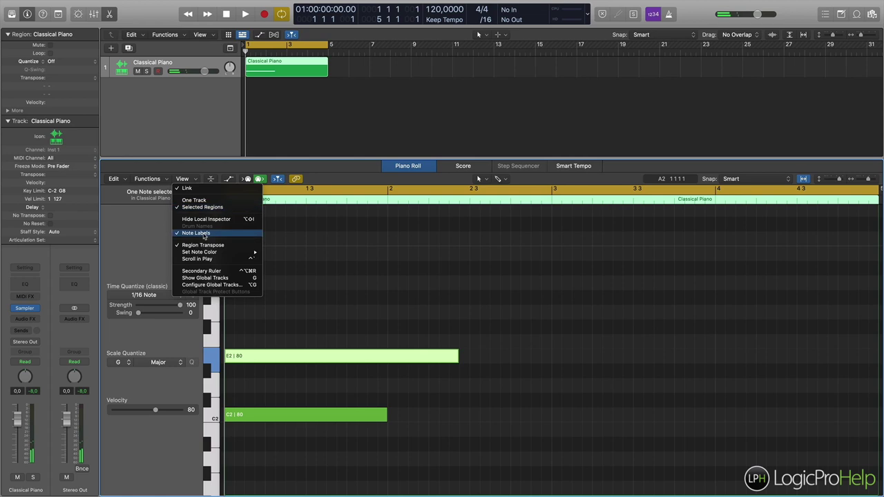
click(205, 236)
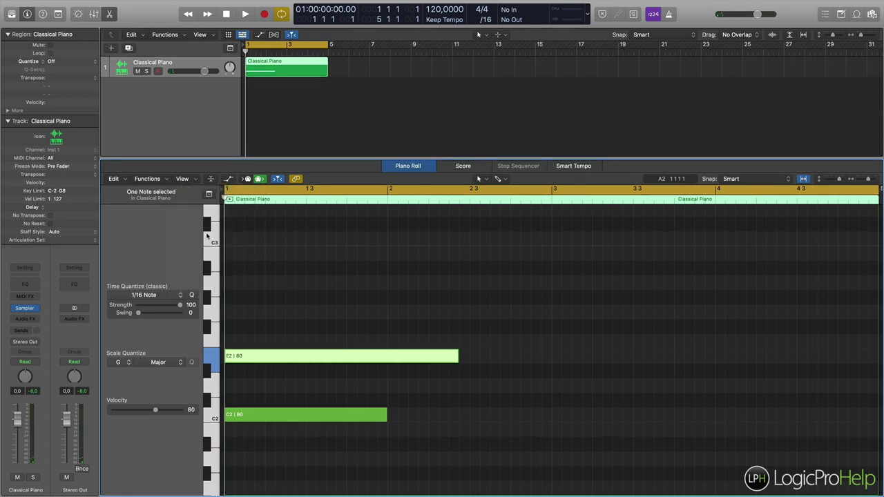
click(196, 181)
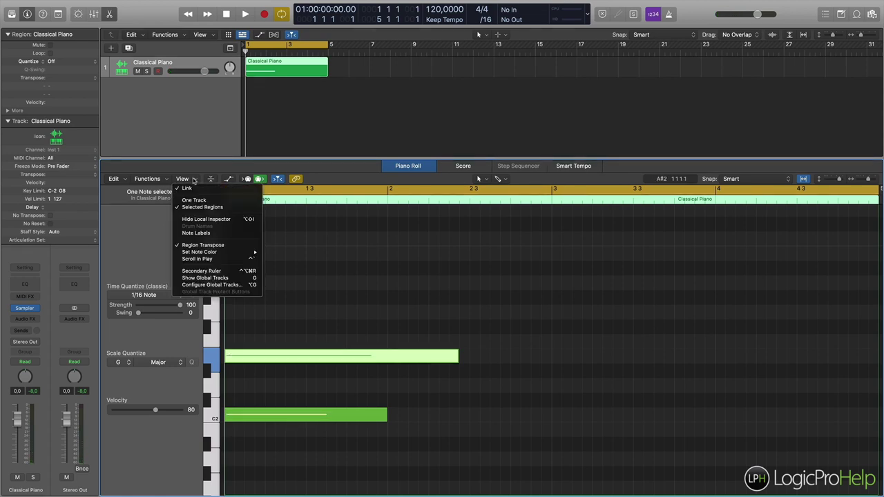
click(205, 233)
click(253, 371)
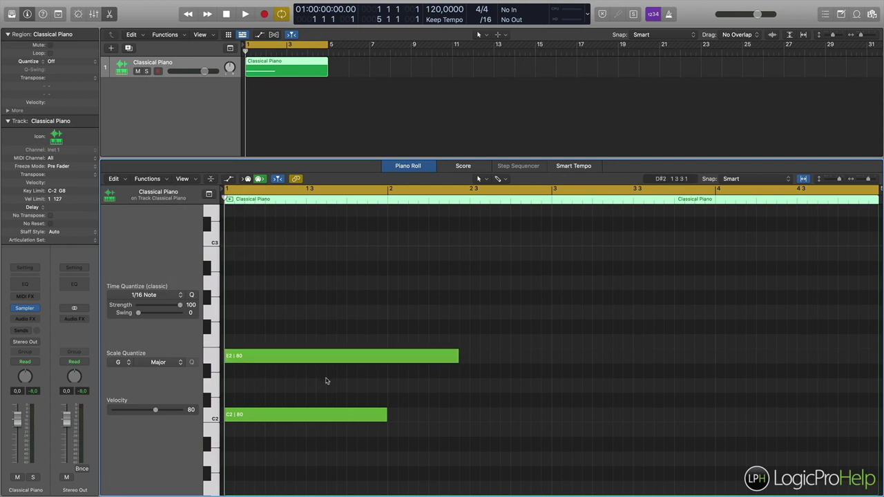
Delete the E2 note, keeping only the C2 note in the region
click(308, 355)
key(Delete)
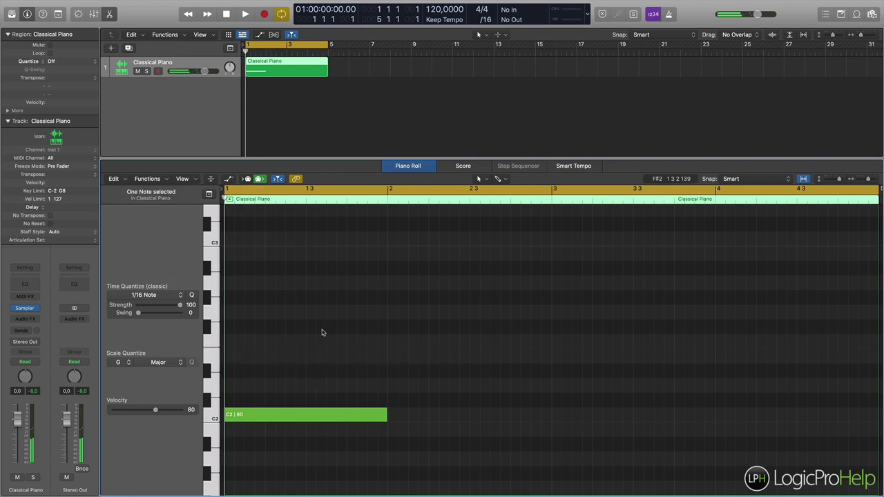
scroll(322, 333, down, 3)
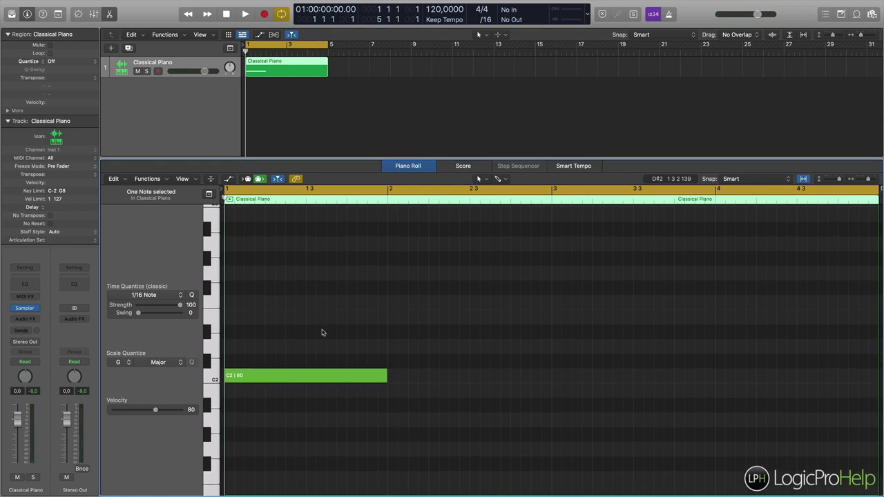
scroll(321, 333, up, 1)
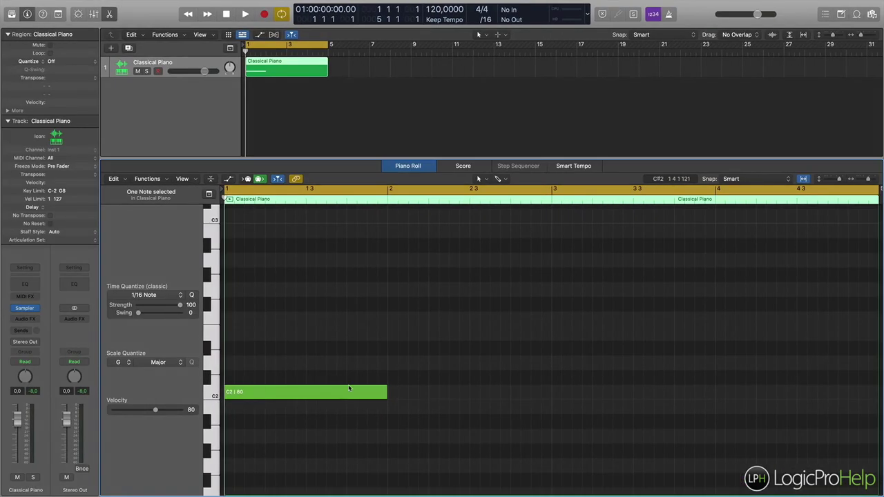
Move the C2 note down to A1 and stack copies above it at B1, C2, D2, E2, F2 and G2
mouse_move(324, 398)
drag(267, 398, 272, 441)
click(419, 189)
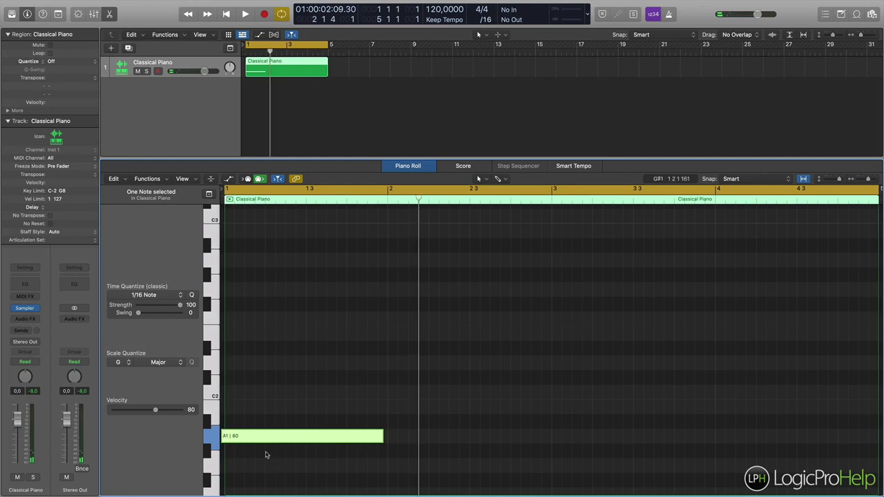
drag(259, 443, 254, 298)
click(359, 262)
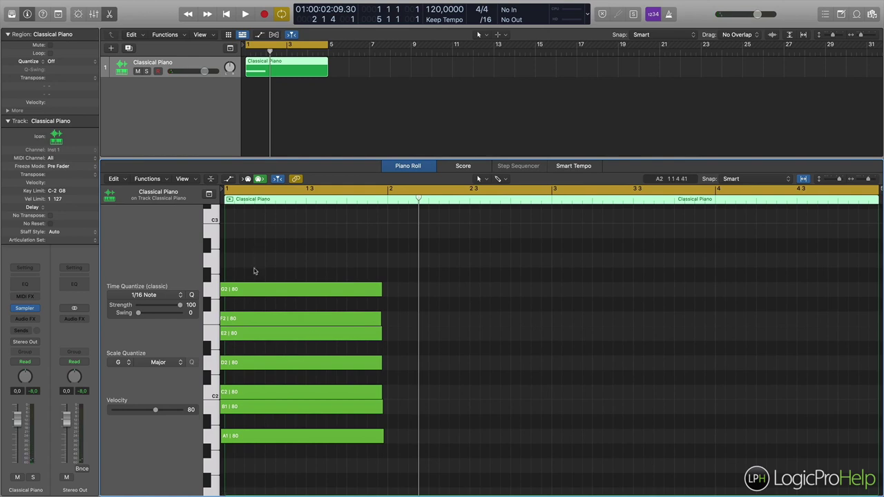
click(371, 318)
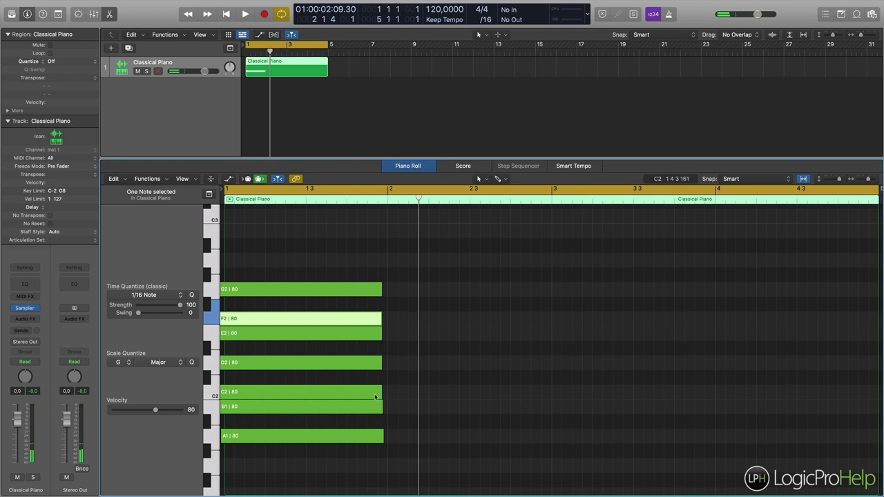
Stack one-bar notes C2, D2, E2, F2, G2, A2 and B2 in bar 2, and place the playhead at bar 3, beat 2
scroll(415, 335, right, 1)
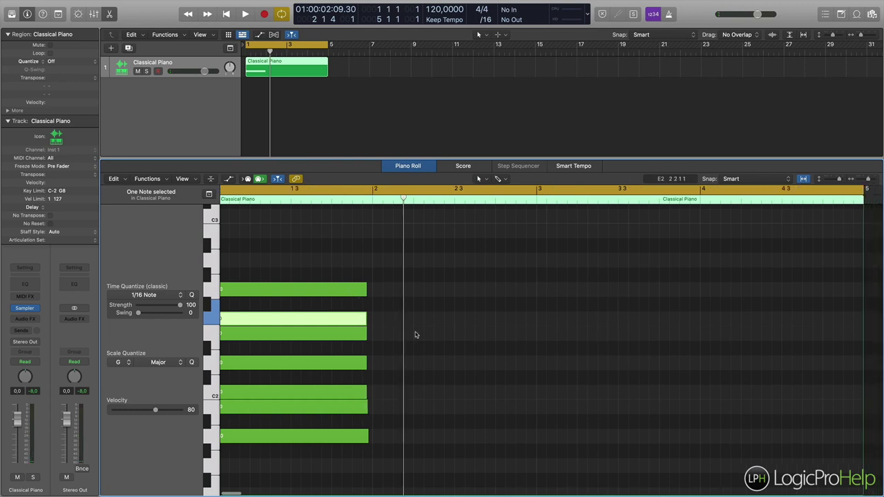
scroll(414, 341, left, 1)
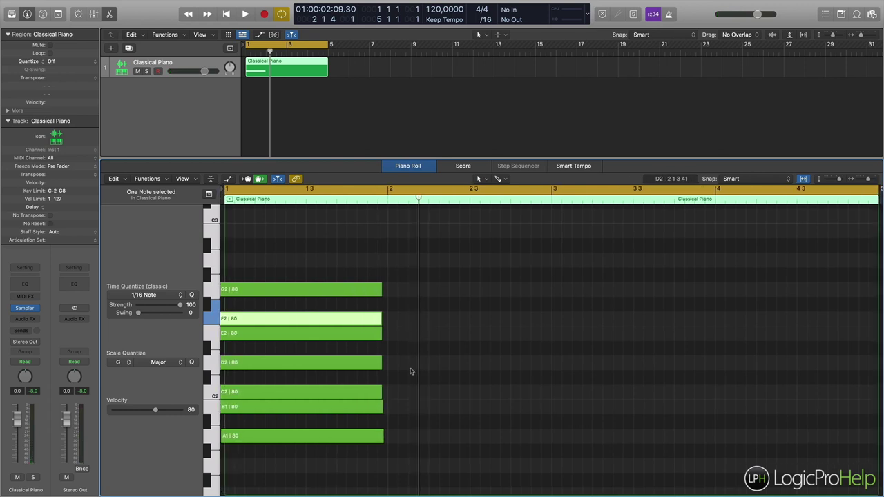
mouse_move(397, 394)
mouse_down()
mouse_move(643, 399)
mouse_move(551, 395)
mouse_up()
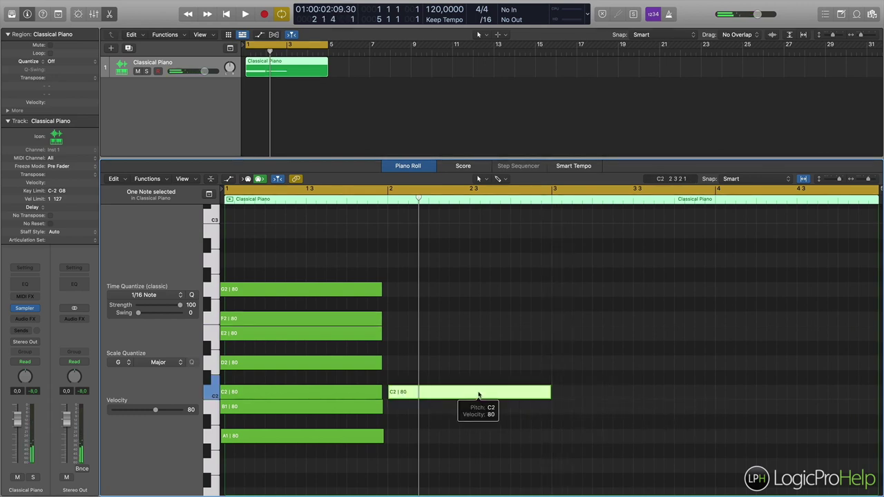
drag(461, 392, 456, 264)
click(456, 264)
drag(457, 266, 443, 233)
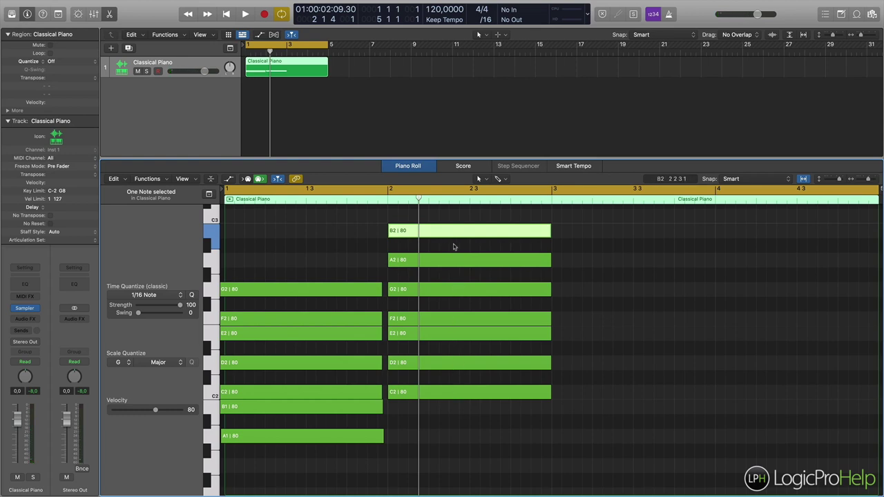
click(622, 315)
click(589, 201)
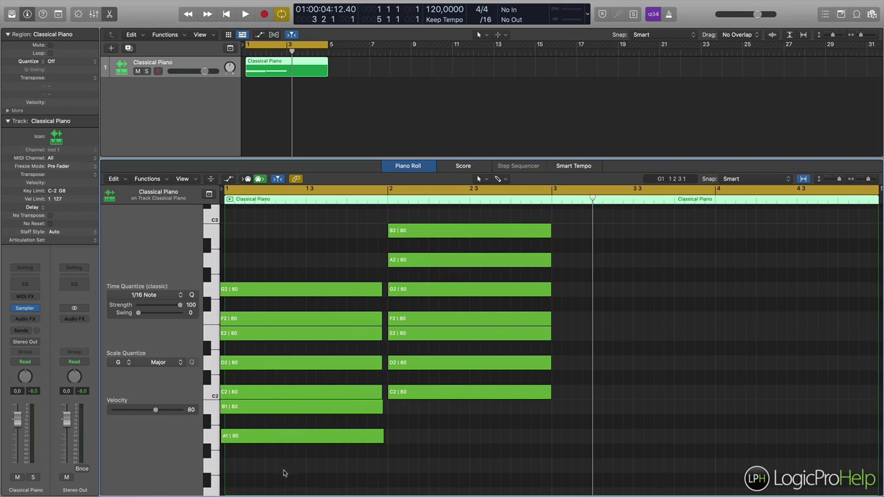
Transpose all seven notes in bar 1 up one semitone, so the stack starts on A♯1
drag(274, 468, 279, 284)
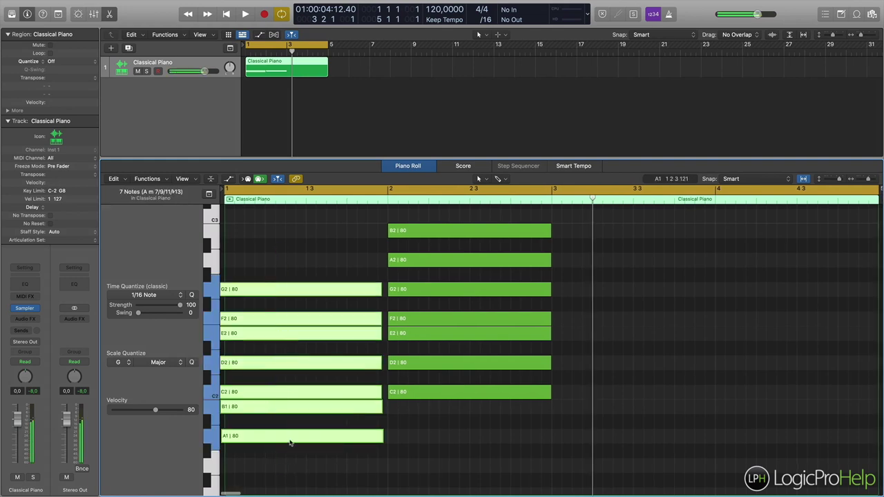
drag(247, 433, 249, 428)
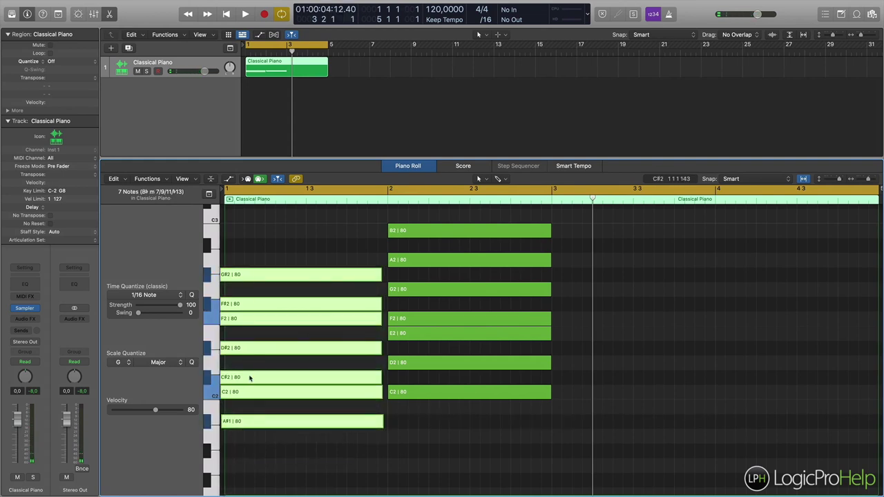
click(270, 250)
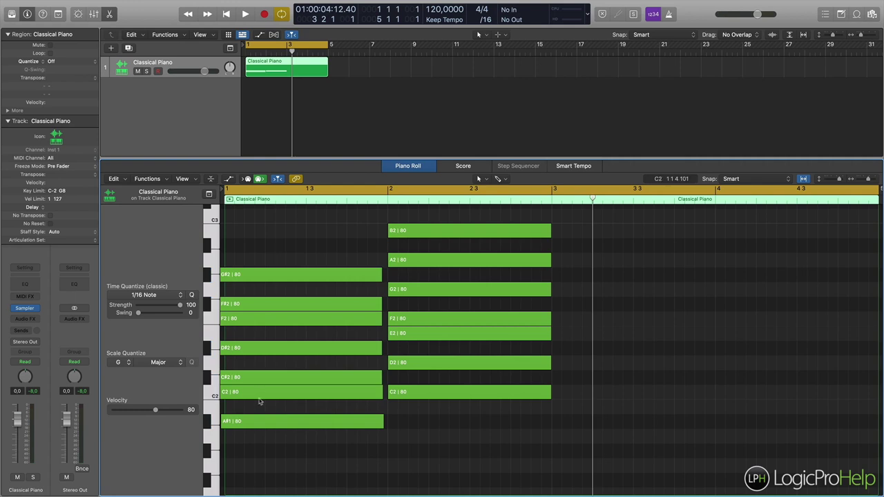
scroll(261, 403, down, 1)
scroll(261, 407, right, 1)
scroll(260, 407, up, 8)
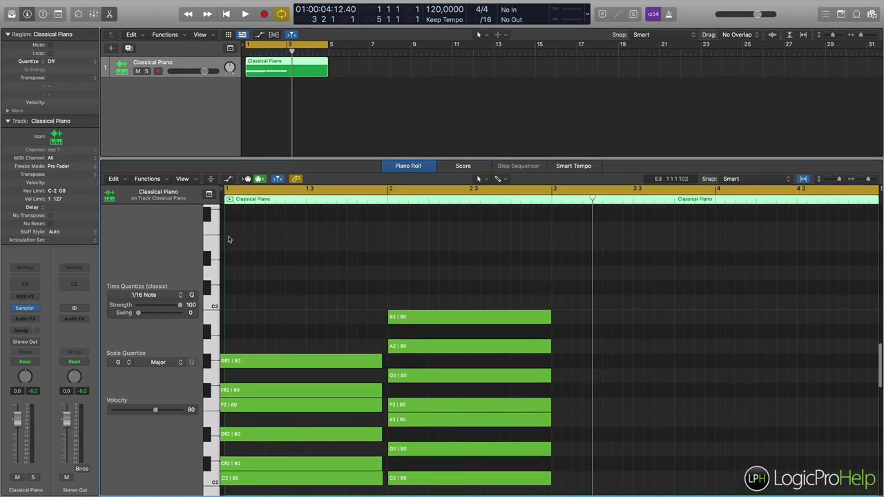
Try moving bar 1's top note, G♯2, up an octave to G♯3
click(243, 362)
scroll(294, 309, up, 1)
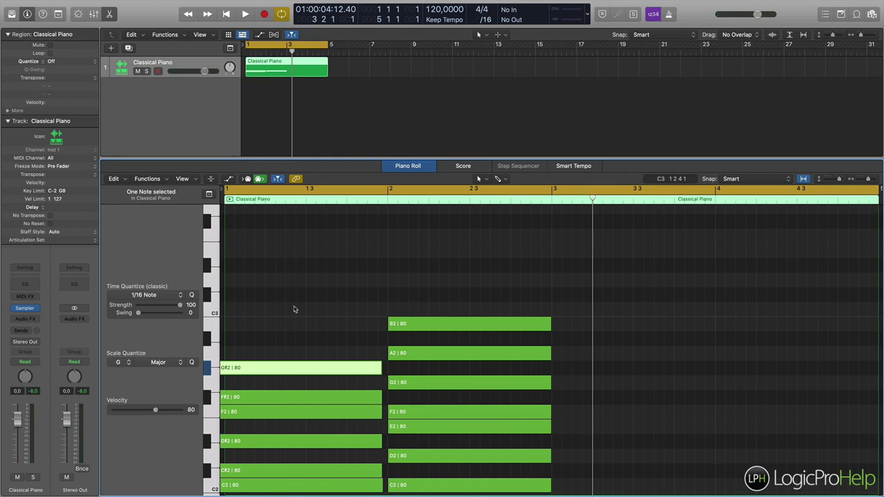
key(Delete)
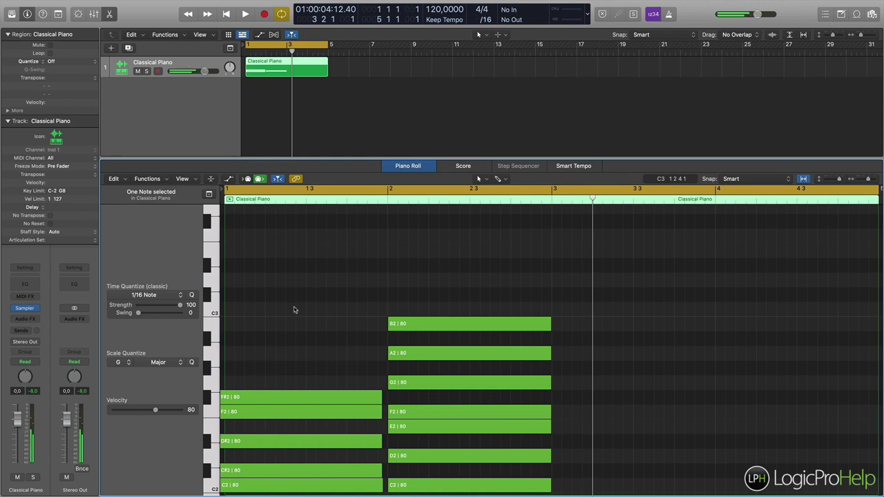
key(super+z)
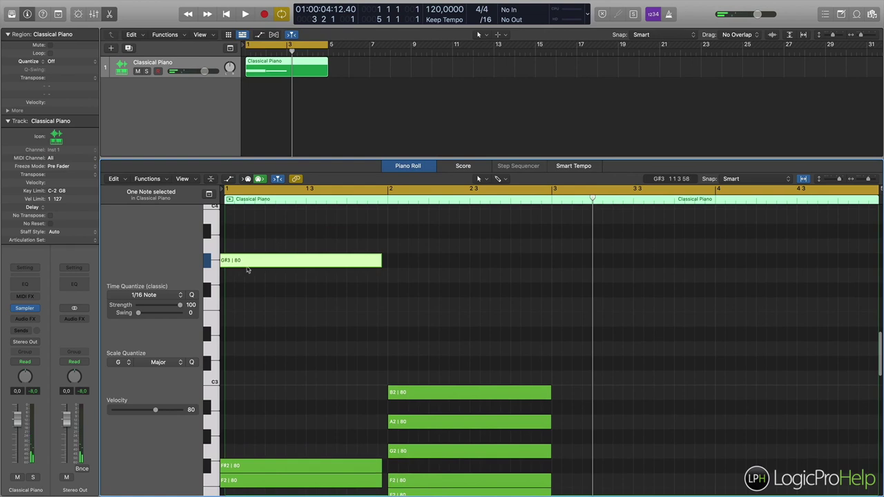
mouse_move(248, 270)
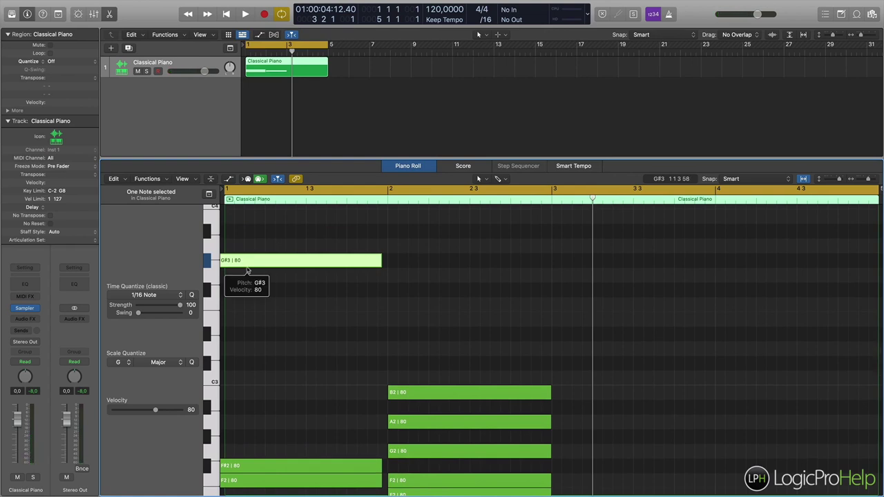
key(super+z)
key(super+shift+z)
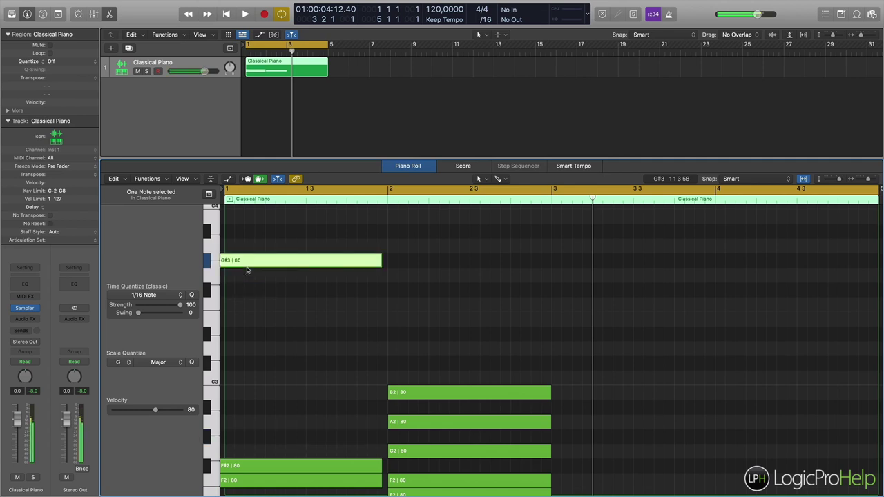
key(super+z)
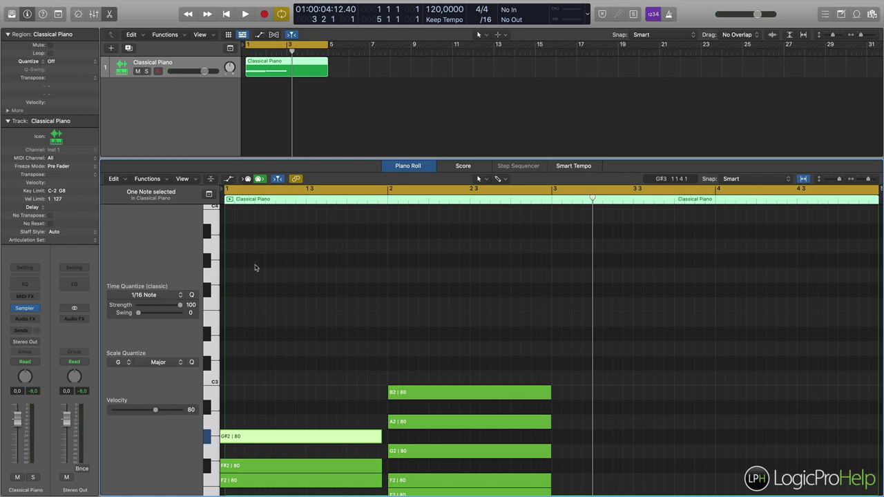
scroll(255, 268, down, 8)
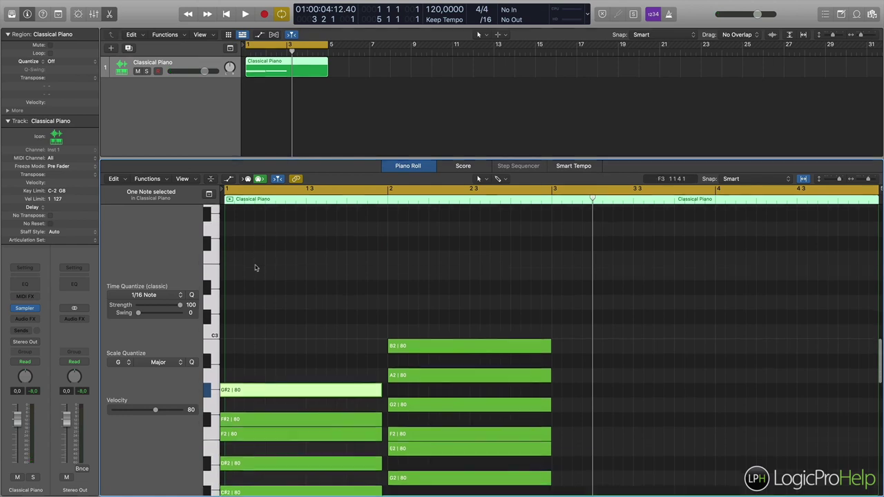
click(291, 235)
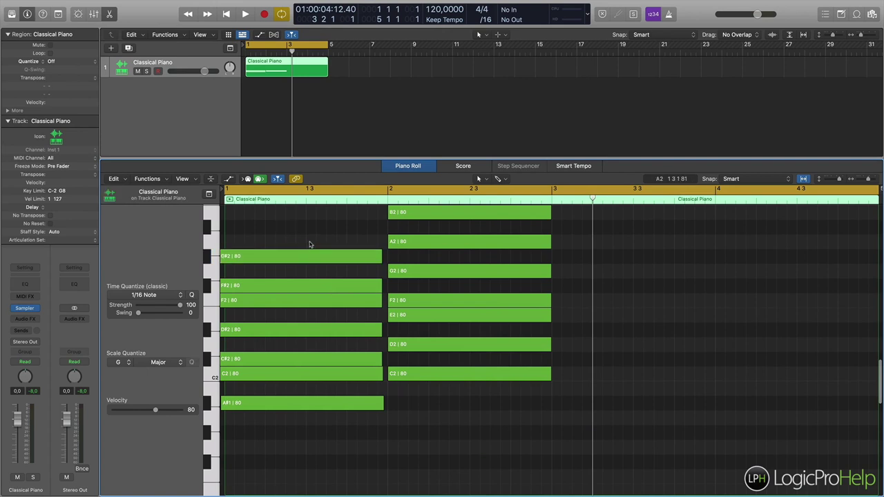
Set Scale Quantize to A♯ Natural Minor and apply it to all seven notes in bar 1
click(128, 363)
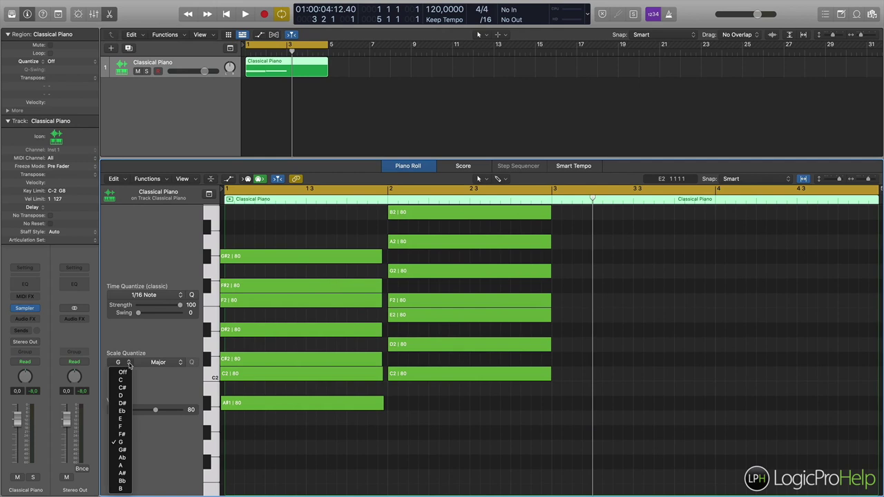
click(122, 473)
click(160, 364)
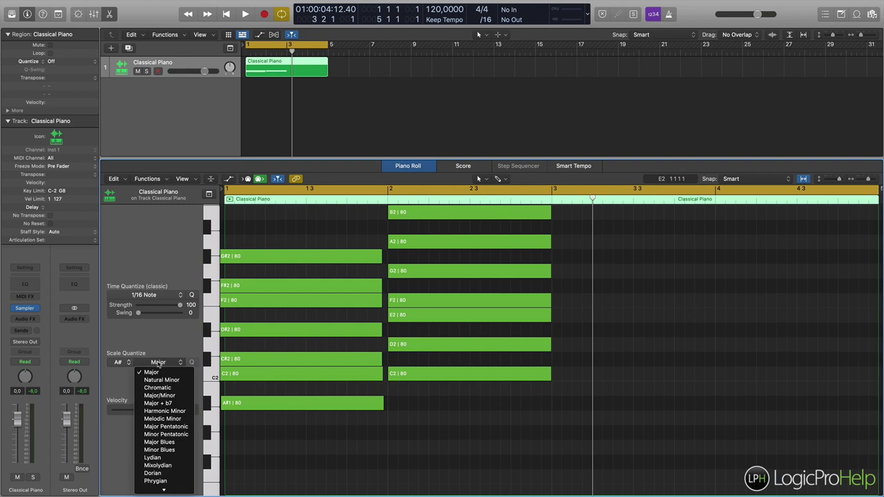
click(161, 380)
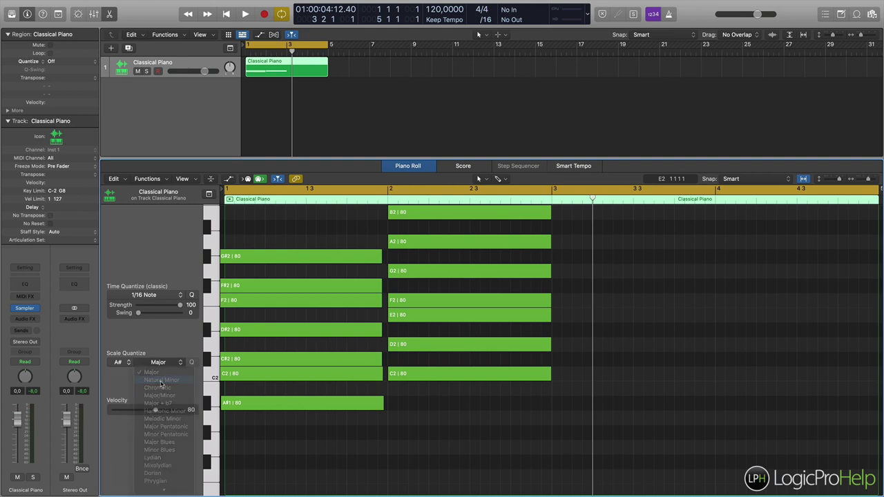
drag(271, 446, 284, 243)
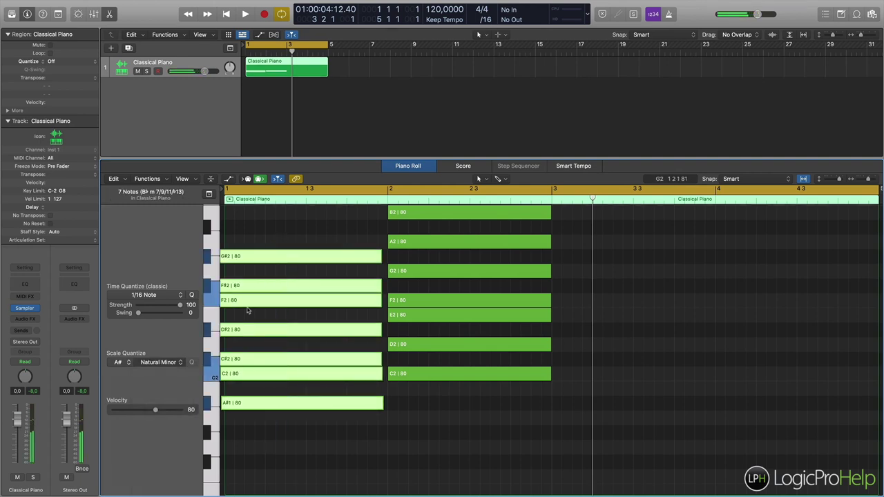
click(177, 364)
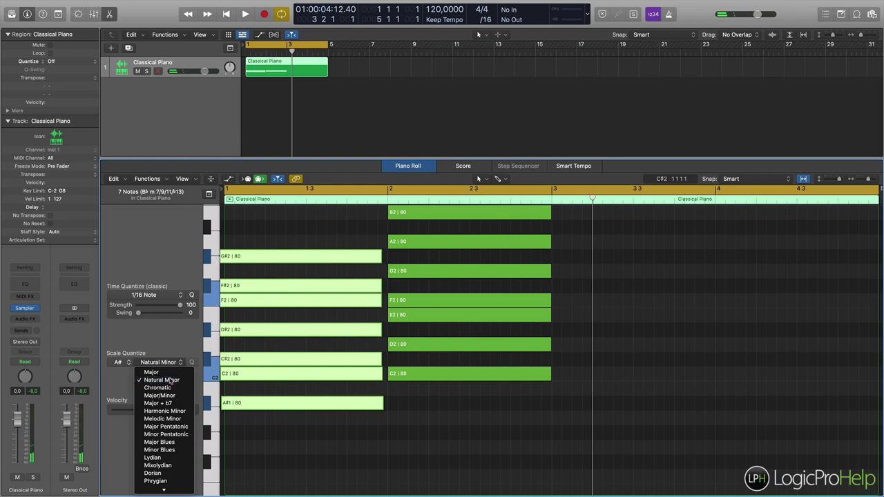
click(170, 380)
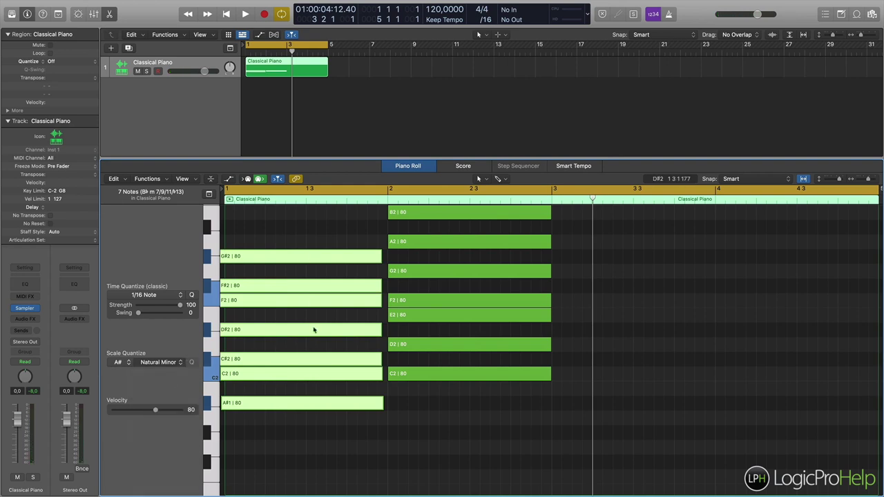
Try Scale Quantize in A♯ Major on the seven bar 1 notes and return them to Natural Minor
click(181, 364)
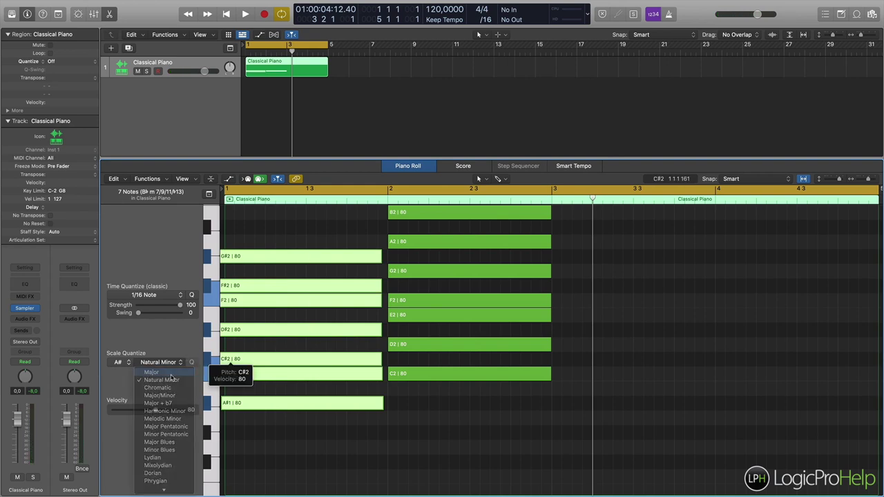
click(173, 373)
click(182, 363)
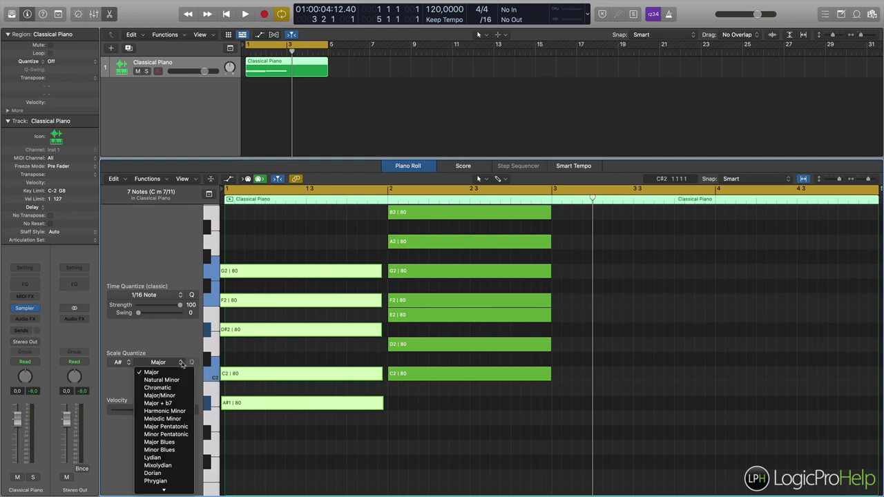
click(172, 382)
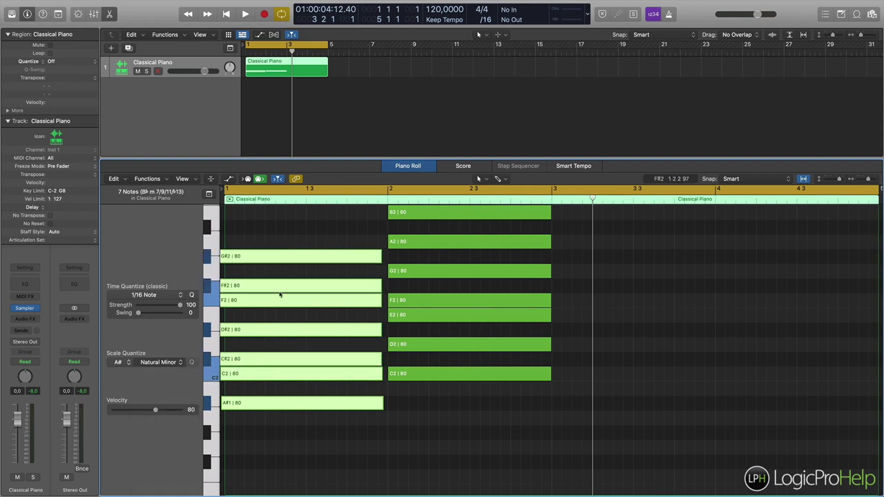
Switch to the Beatport page for Pump Up the Jam (Nightfunk Remix), check the track's key, and return to Logic Pro
click(416, 414)
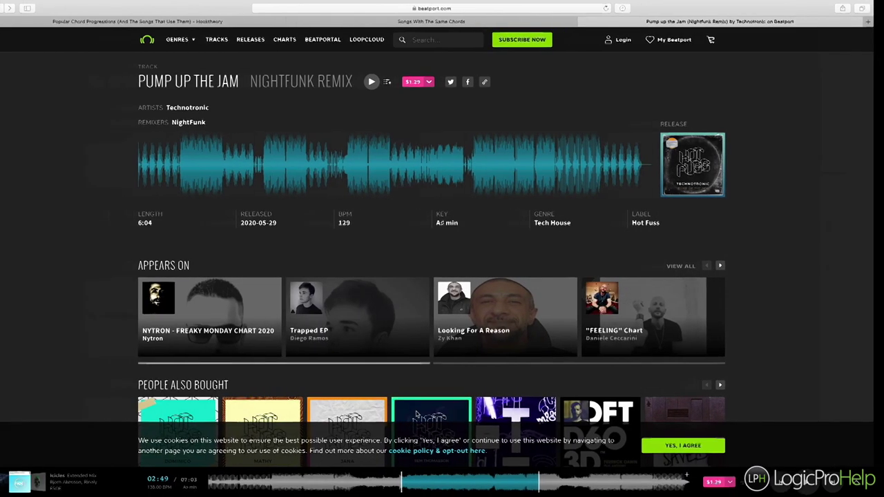
click(9, 7)
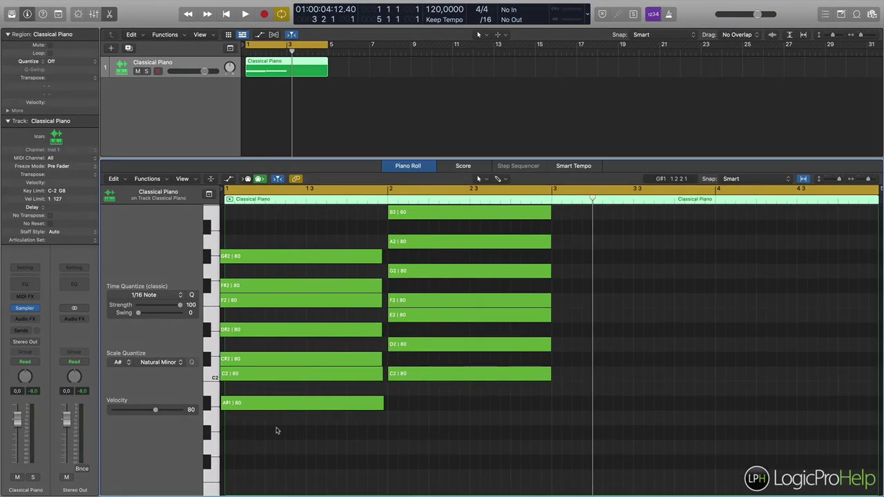
Transpose all seven notes in bar 1 down five semitones, so the stack starts on F1
drag(277, 432, 286, 252)
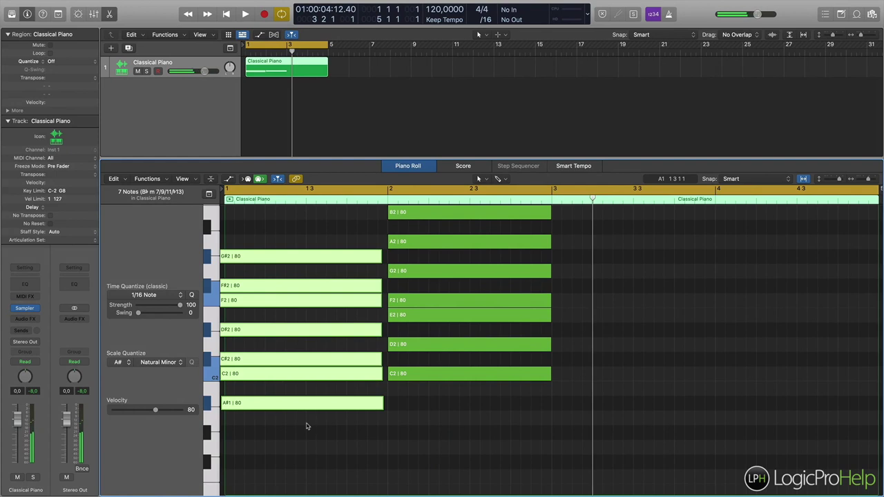
scroll(307, 426, down, 3)
drag(276, 355, 273, 421)
click(396, 380)
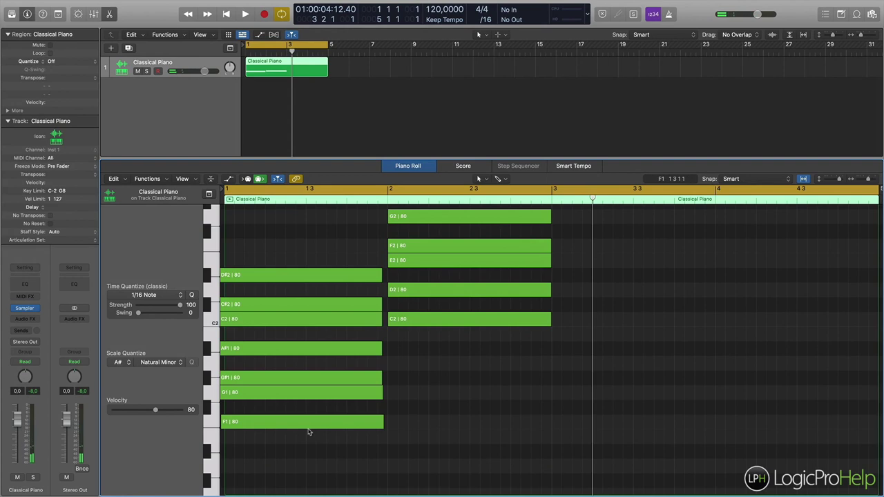
Change the Scale Quantize key to F for the seven bar 1 notes, using Natural Minor
drag(297, 435, 299, 266)
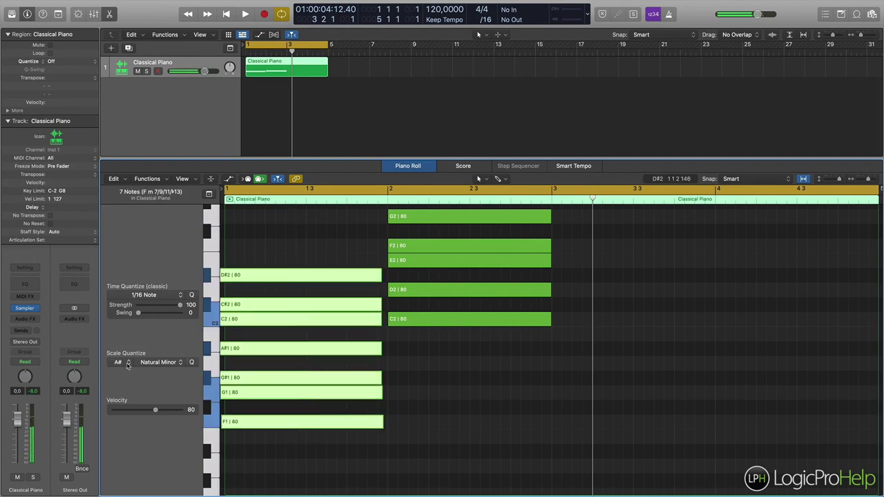
click(127, 364)
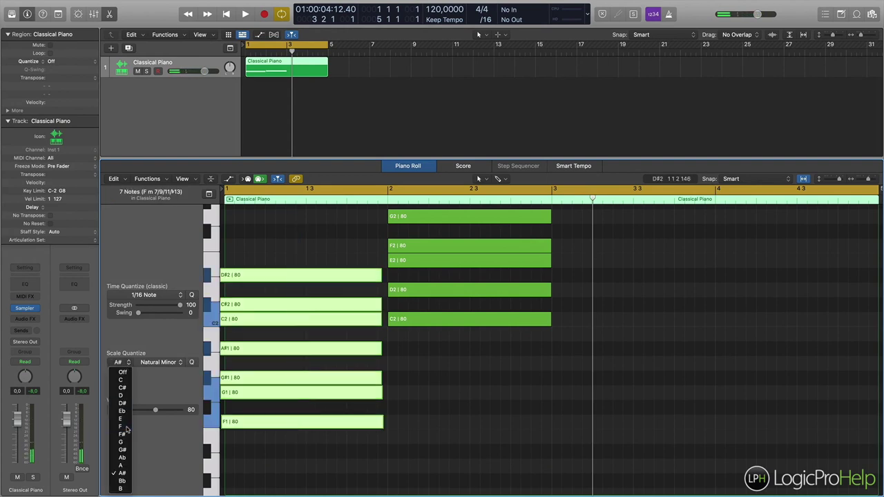
click(121, 426)
click(318, 309)
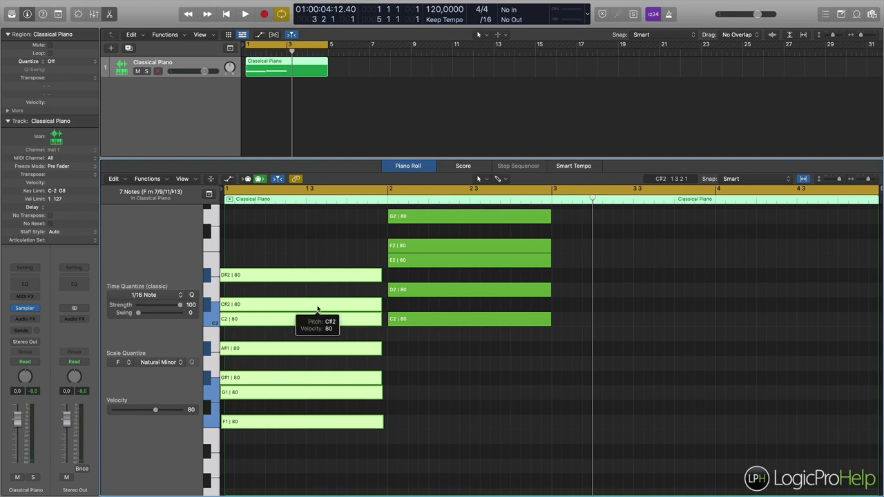
click(298, 251)
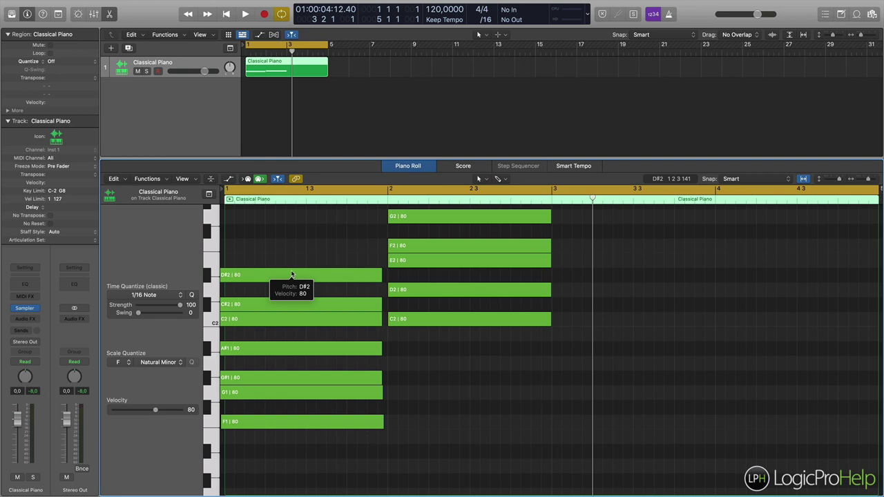
Transpose all seven notes in bar 1 up four semitones, so the stack starts on A1
scroll(291, 275, up, 5)
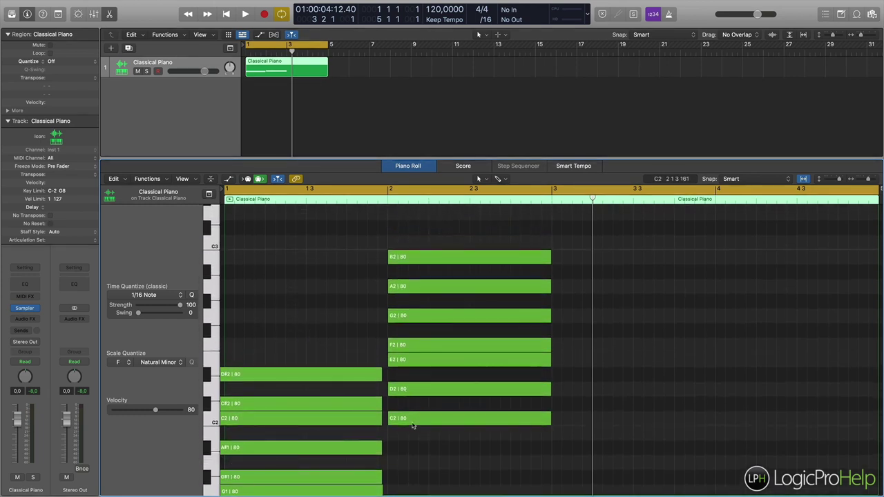
scroll(340, 321, down, 1)
scroll(335, 308, down, 3)
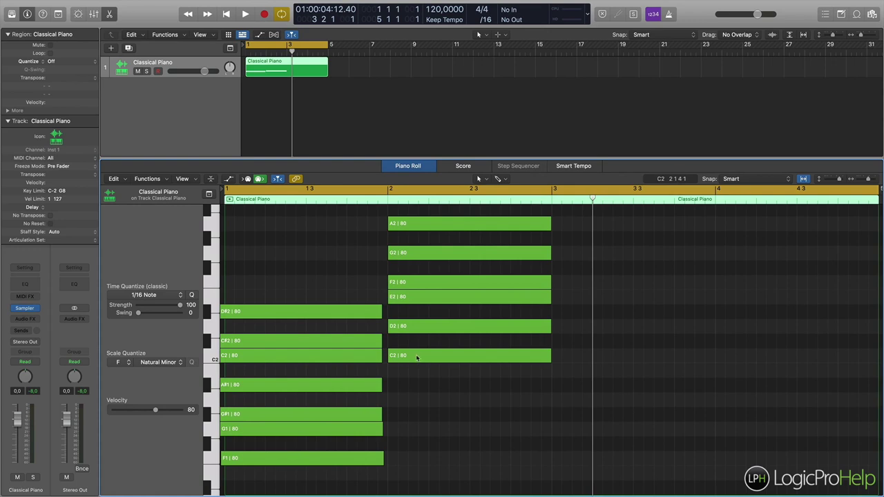
mouse_move(432, 360)
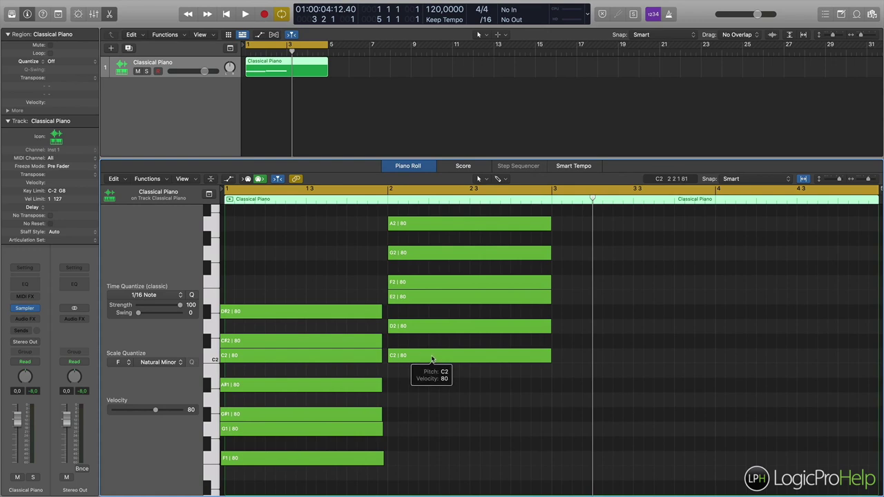
drag(313, 478, 289, 218)
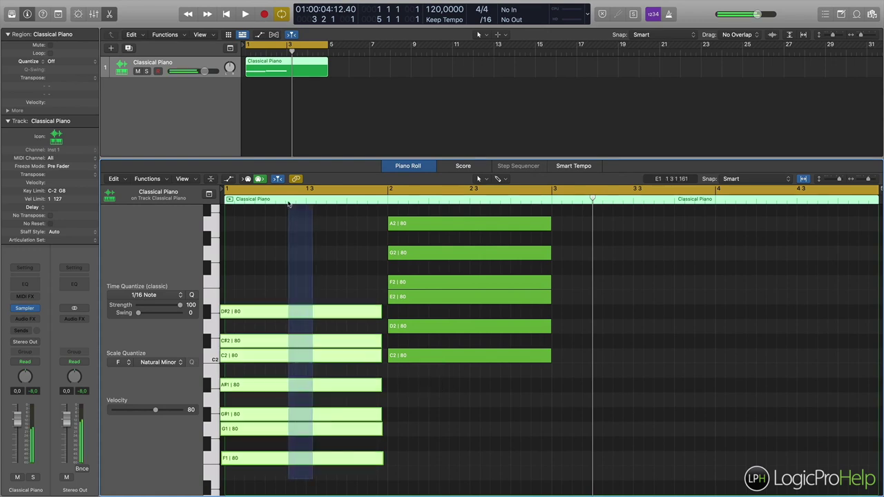
drag(252, 474, 251, 410)
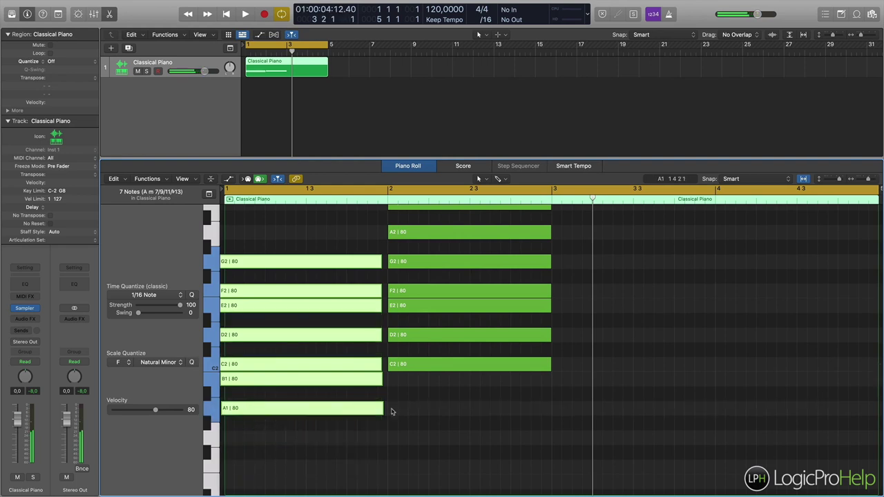
click(426, 412)
Compare the root and notes of the A1 stack in bar 1 with the C2 stack in bar 2
mouse_move(349, 414)
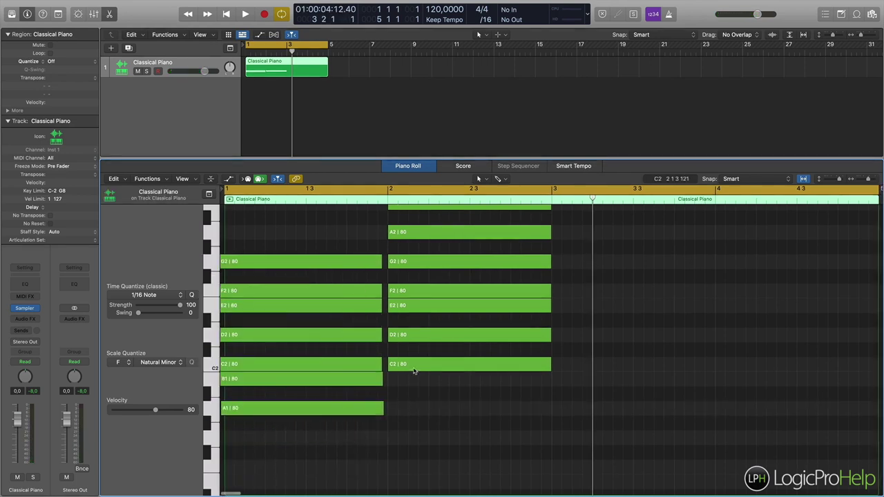
mouse_move(450, 374)
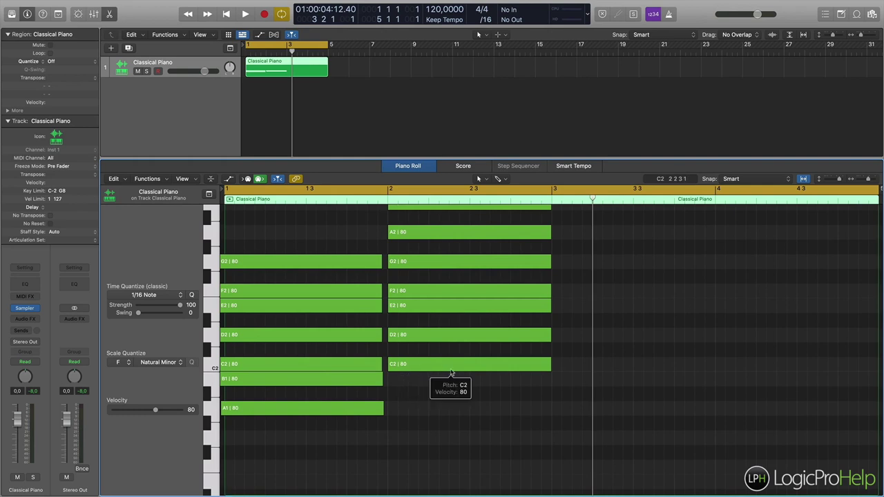
scroll(484, 412, up, 1)
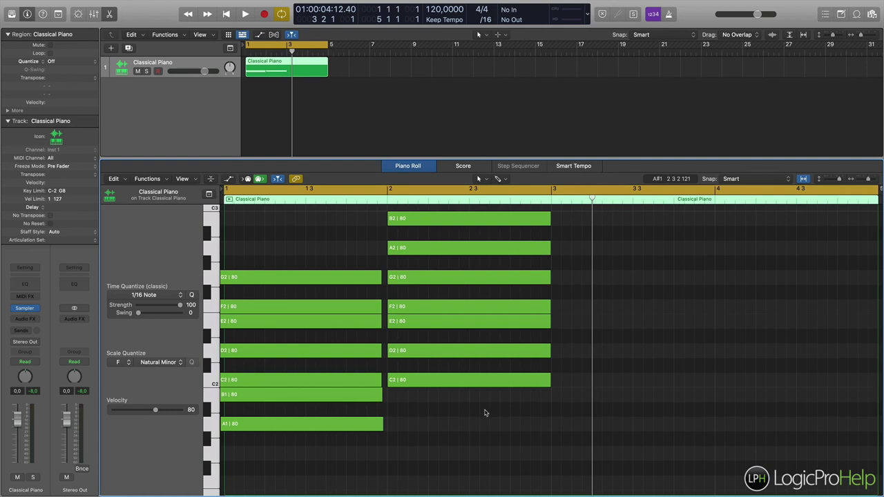
scroll(485, 415, up, 1)
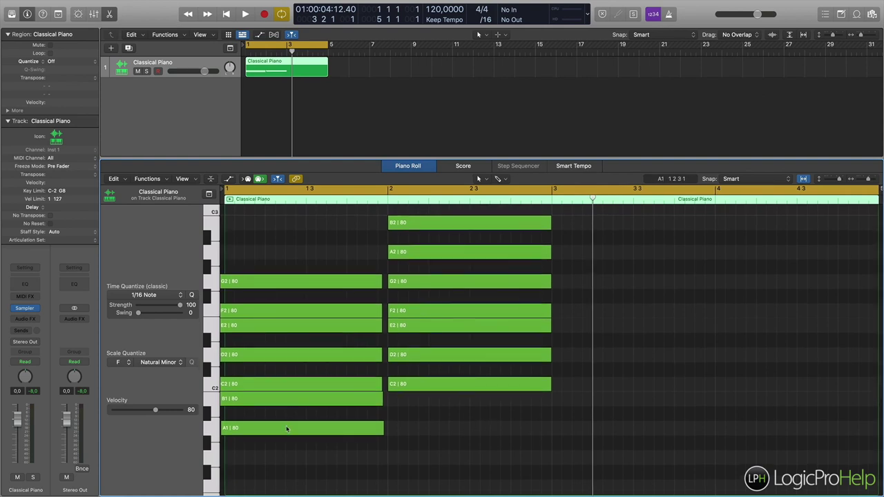
mouse_move(289, 429)
mouse_move(403, 384)
scroll(447, 383, right, 1)
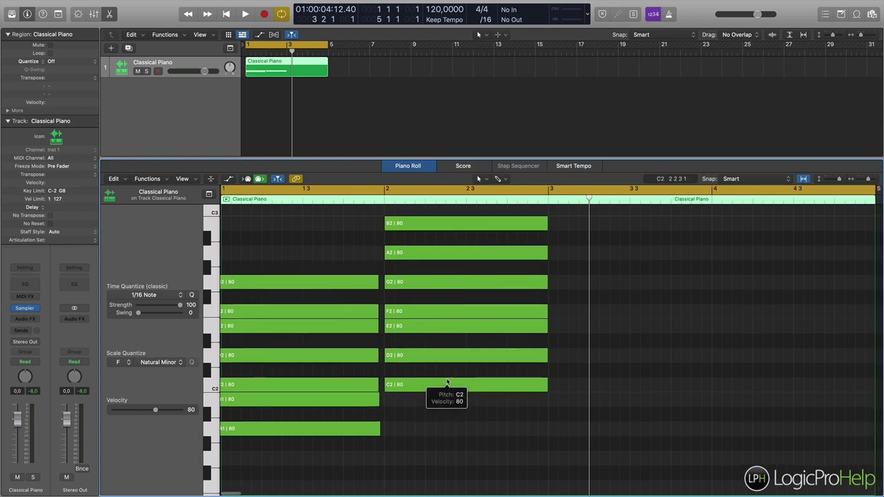
Delete every note in bars 1 and 2 except the A1 note in bar 1
scroll(442, 382, left, 1)
scroll(442, 382, down, 1)
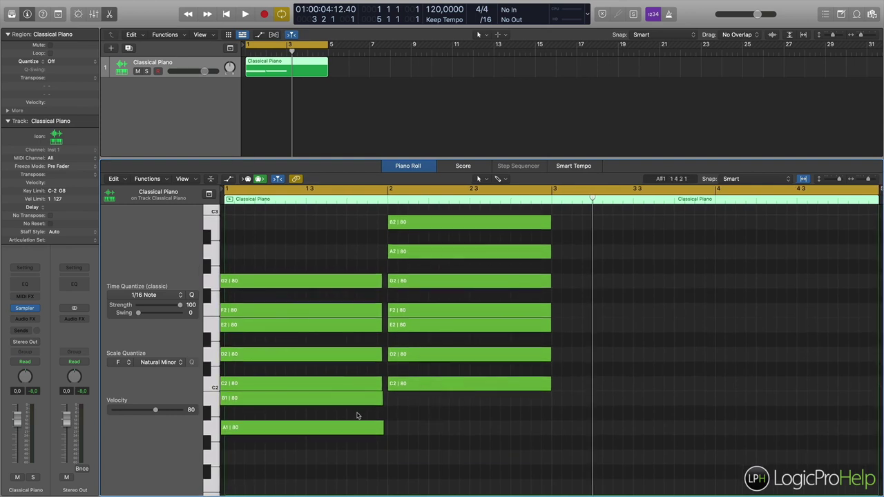
drag(339, 413, 465, 228)
key(Delete)
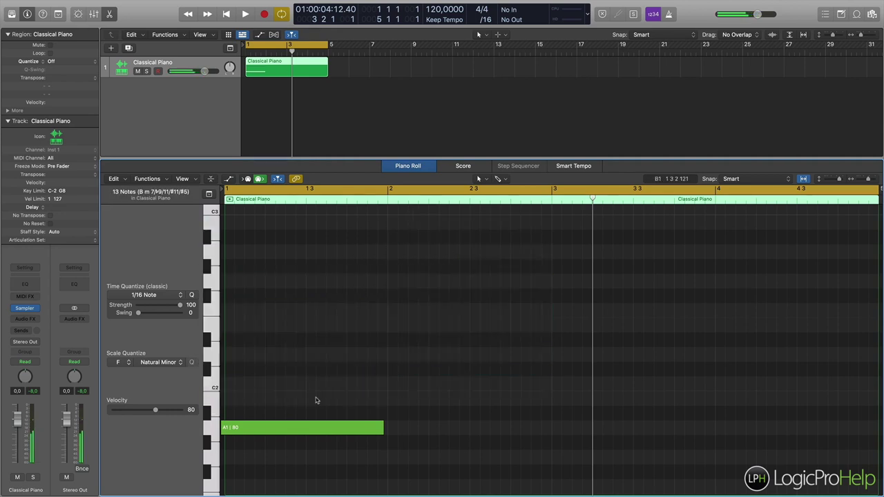
Extend the A1 note to the end of bar 1 and copy it one semitone up to A#1
mouse_move(257, 429)
mouse_down()
mouse_move(274, 433)
mouse_move(253, 431)
mouse_up()
drag(384, 430, 387, 430)
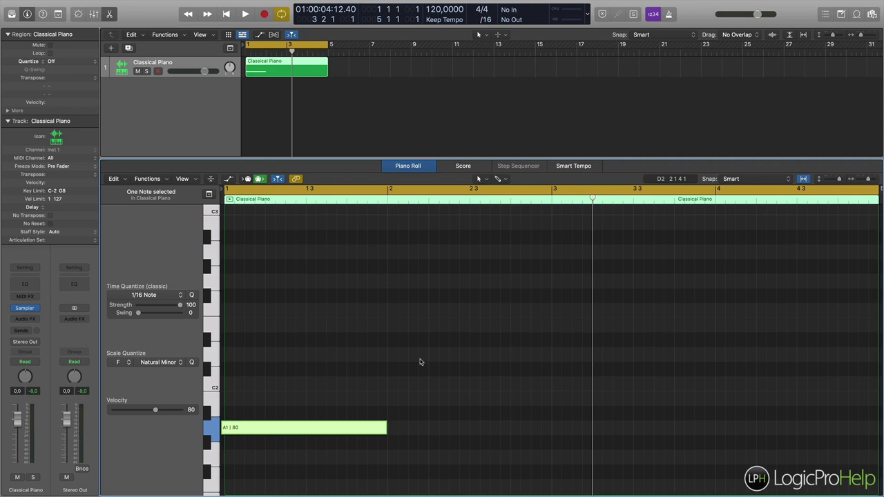
drag(284, 430, 284, 413)
Move the A1 and A#1 notes one bar later to bar 2 and raise the upper note to C#2
shift+click(292, 428)
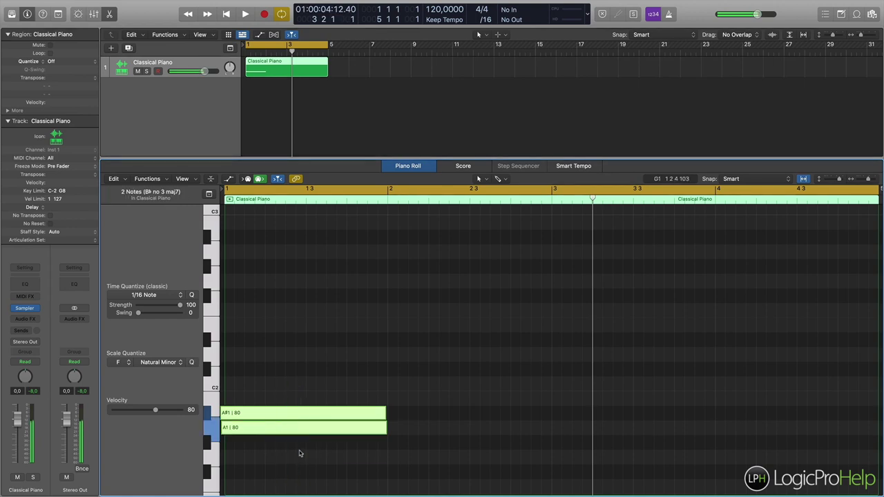
drag(361, 429, 523, 434)
click(456, 379)
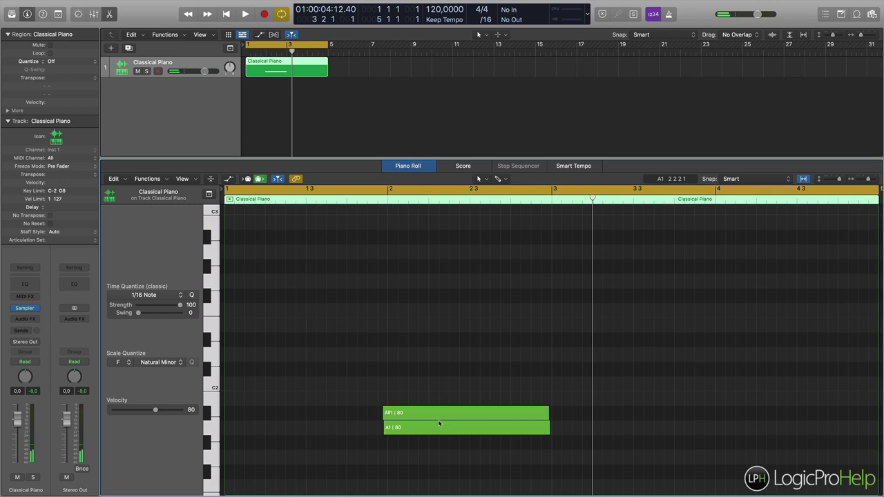
drag(464, 413, 460, 360)
click(459, 379)
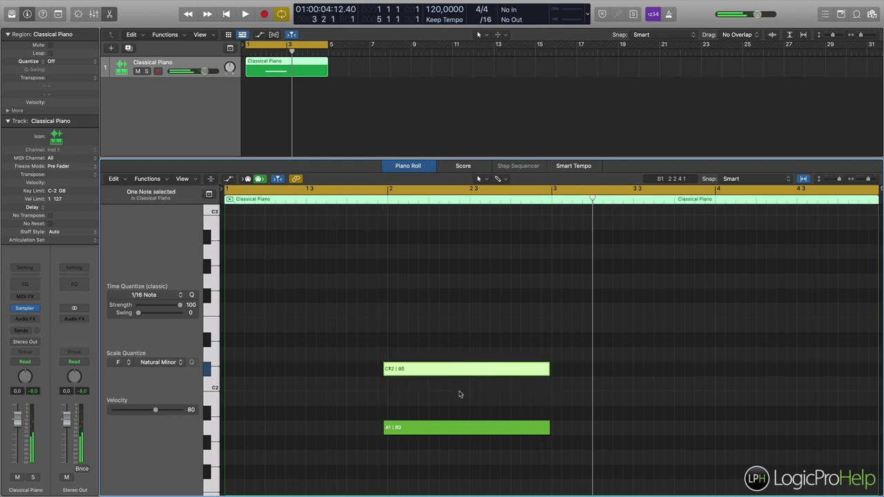
Delete the C#2 note and the remaining A1 note, clearing the region
key(Delete)
drag(426, 430, 423, 428)
click(422, 428)
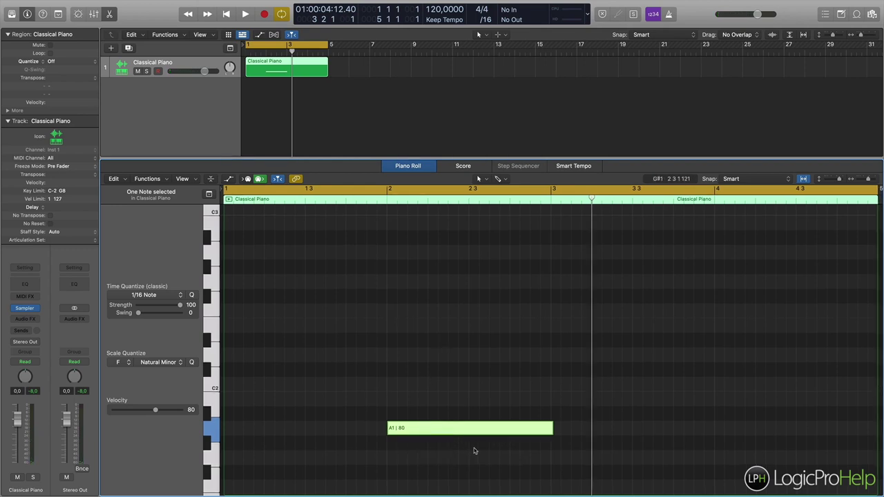
key(Delete)
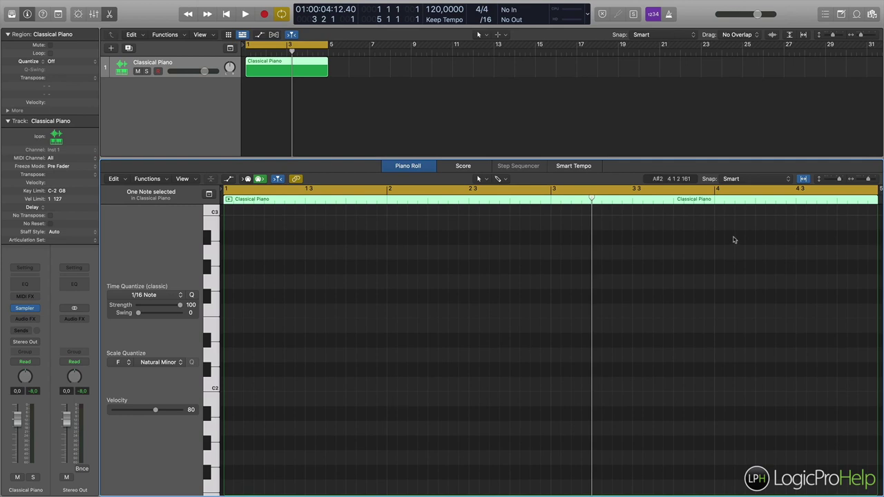
Draw long C2 and F2 notes starting at bar 2, each lasting at least two bars
click(794, 200)
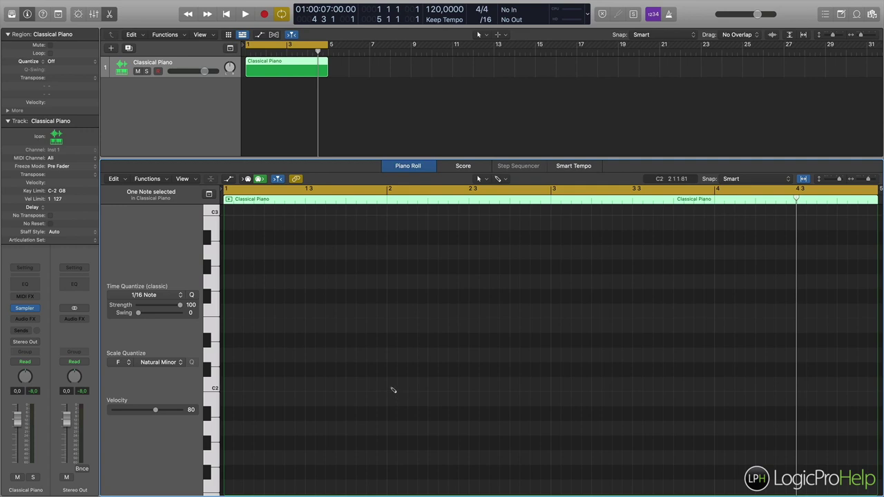
drag(391, 384, 523, 383)
drag(390, 310, 612, 310)
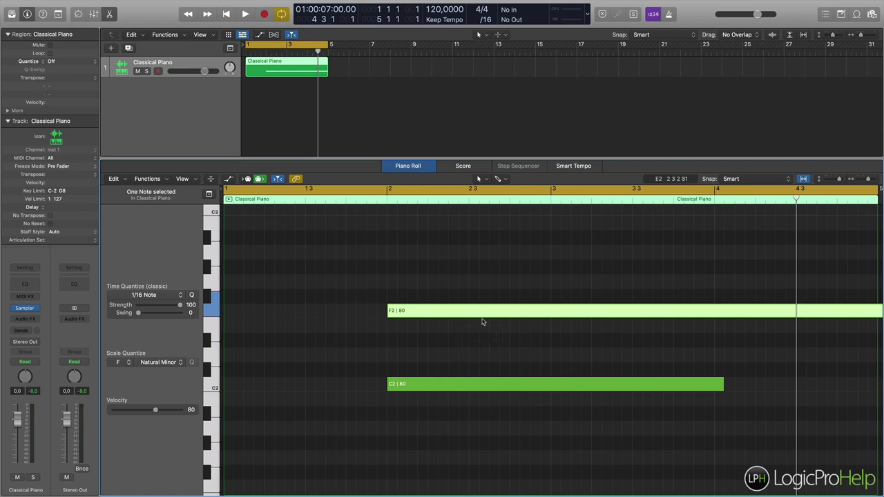
Delete the long C2 and F2 notes that start at bar 2
mouse_move(427, 391)
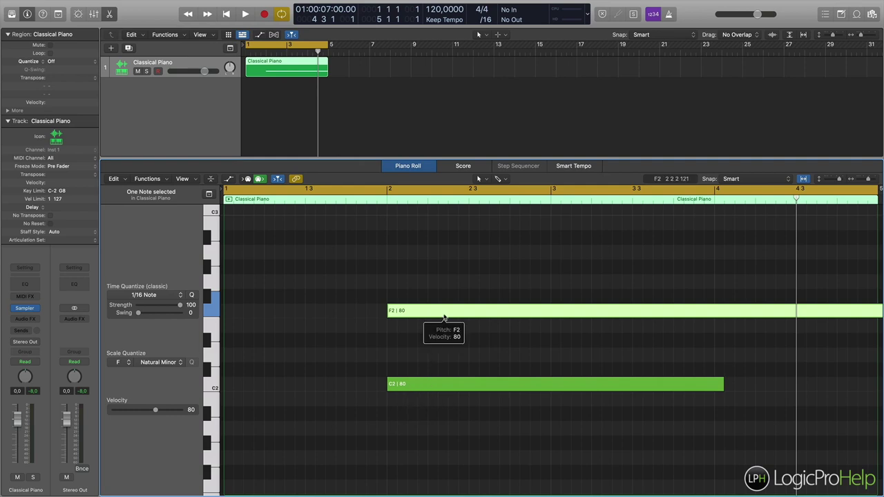
drag(361, 399, 418, 294)
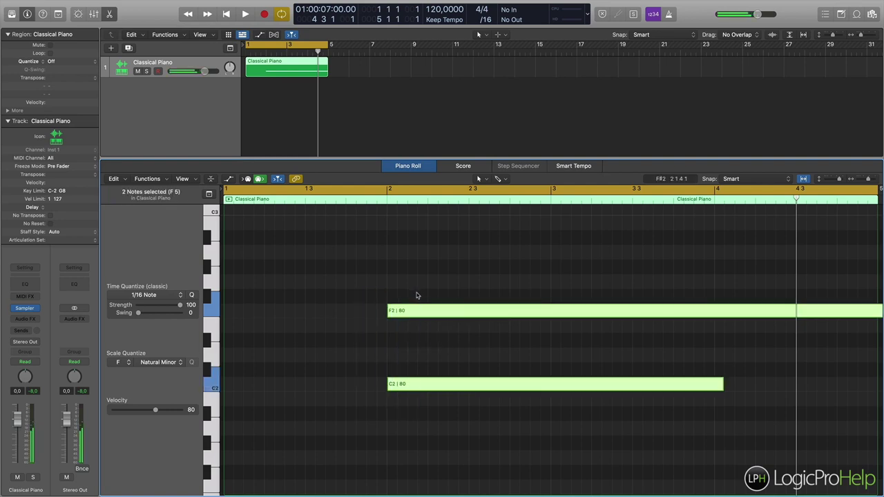
key(Delete)
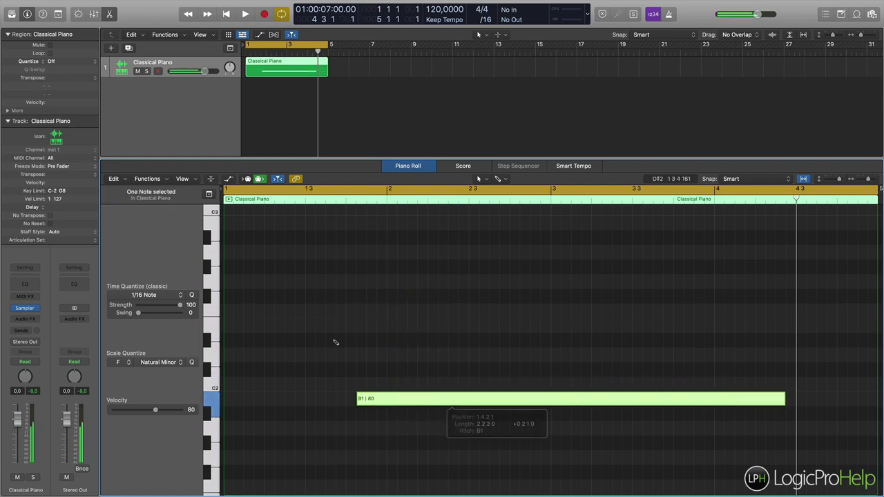
Draw a long F2 note above the B1 note, starting late in bar 1, and delete it
click(347, 310)
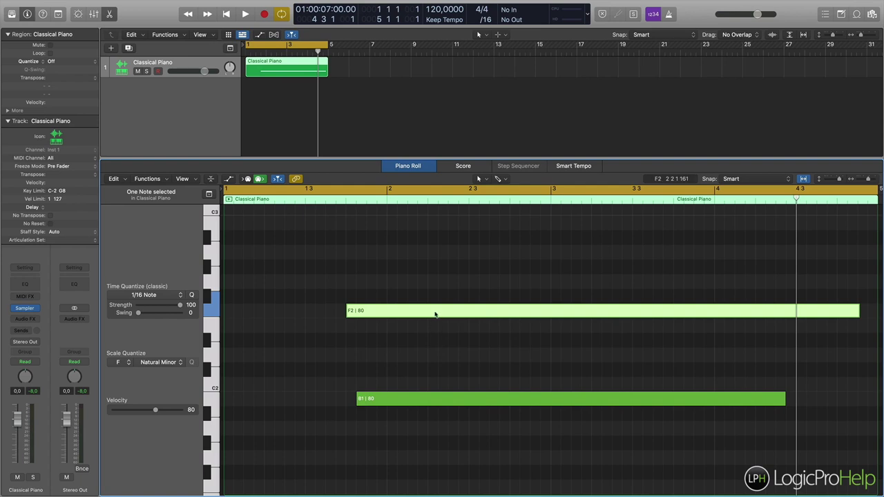
mouse_move(435, 315)
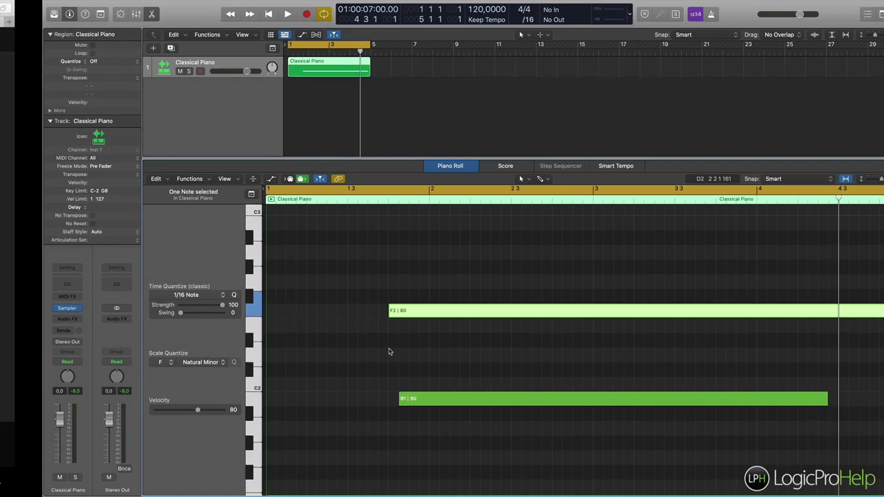
key(Delete)
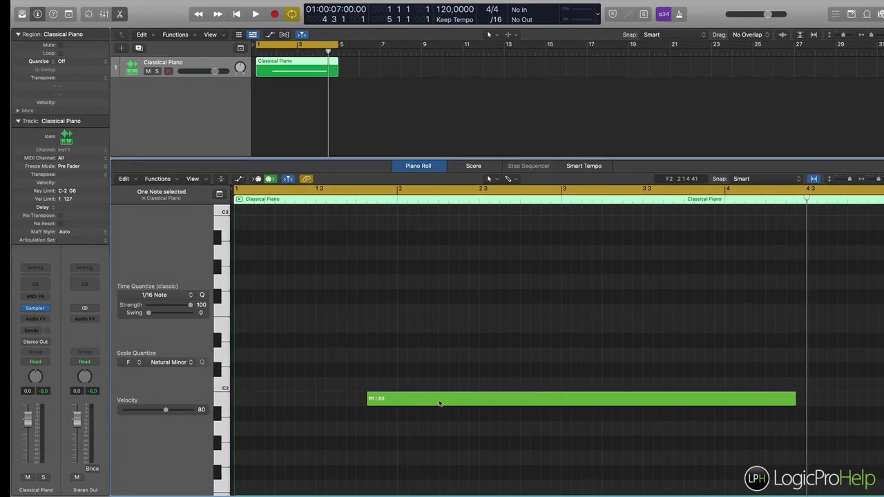
Move the B1 note down to A1 at the start of bar 2 and shorten it to one bar
drag(425, 404, 456, 431)
drag(812, 428, 548, 435)
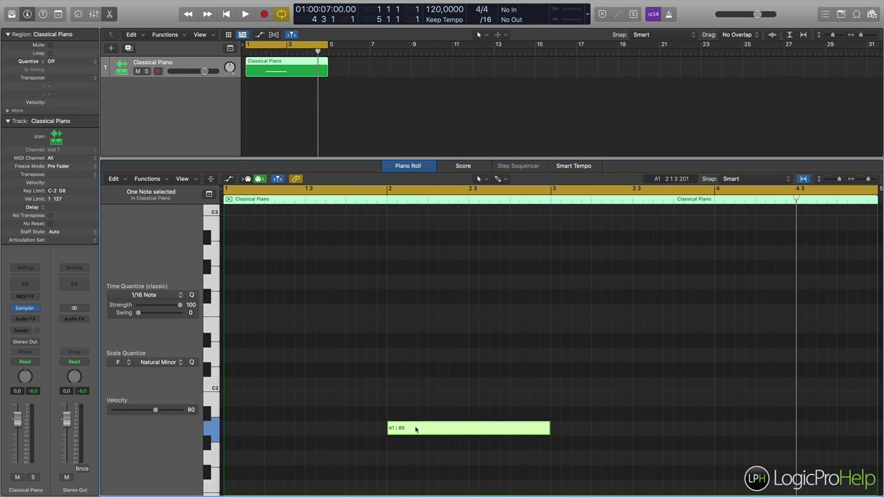
Build an A major triad in bar 2 by copying the A1 note up to C#2 and E2
mouse_move(412, 433)
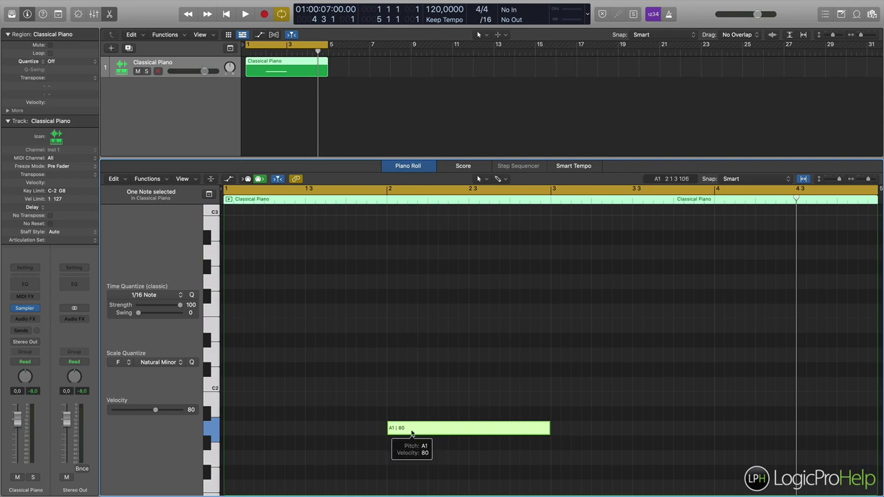
drag(412, 433, 412, 376)
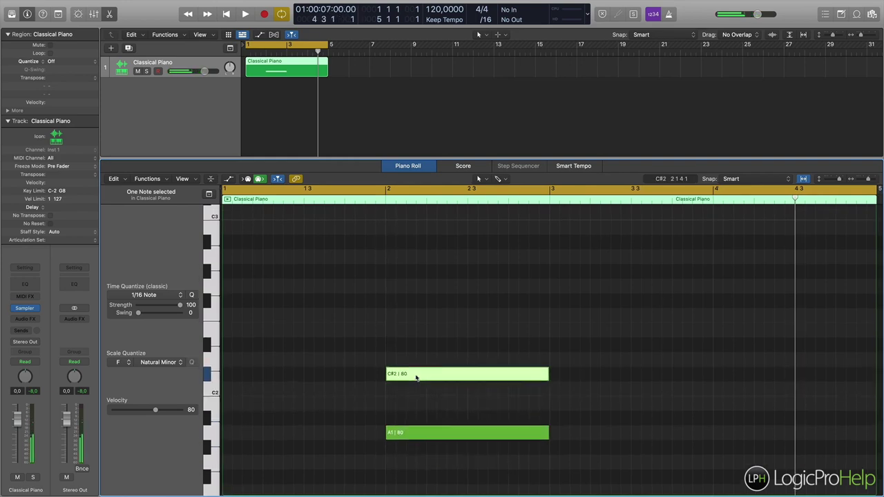
scroll(415, 376, up, 1)
drag(409, 380, 407, 338)
drag(408, 344, 408, 345)
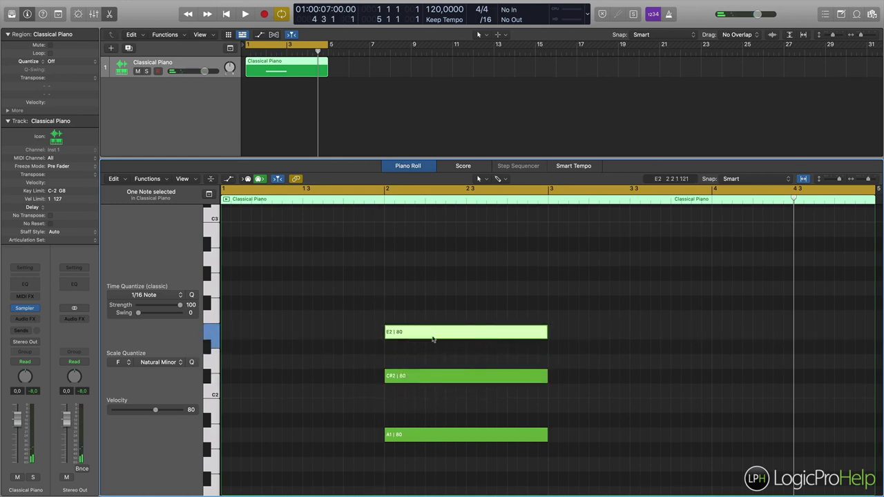
click(587, 351)
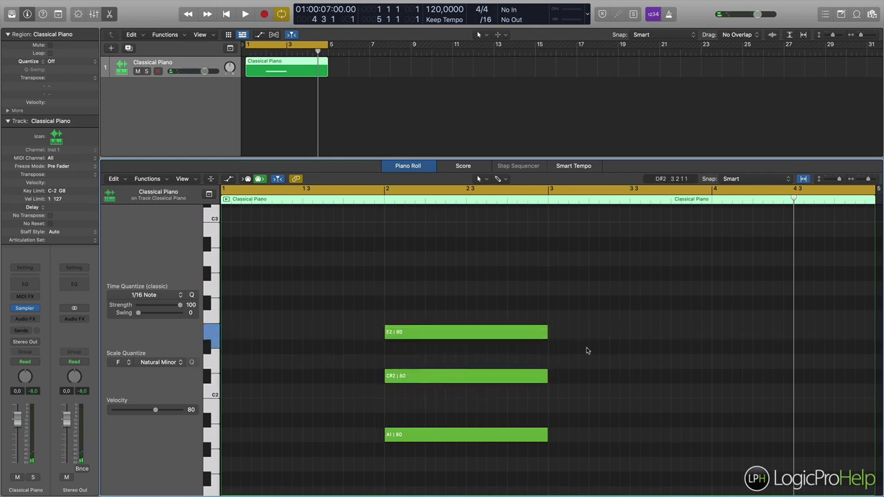
Build an A minor triad in bar 3 with one-bar A1, C2 and E2 notes
click(553, 437)
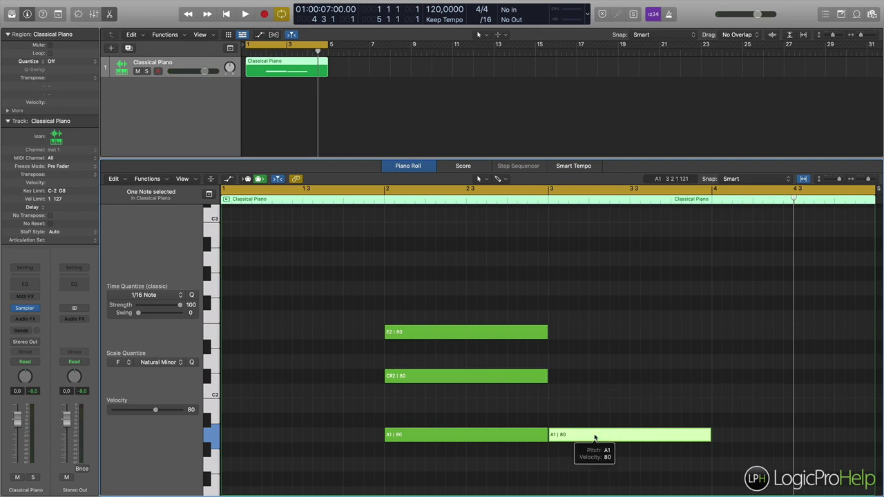
drag(595, 438, 593, 339)
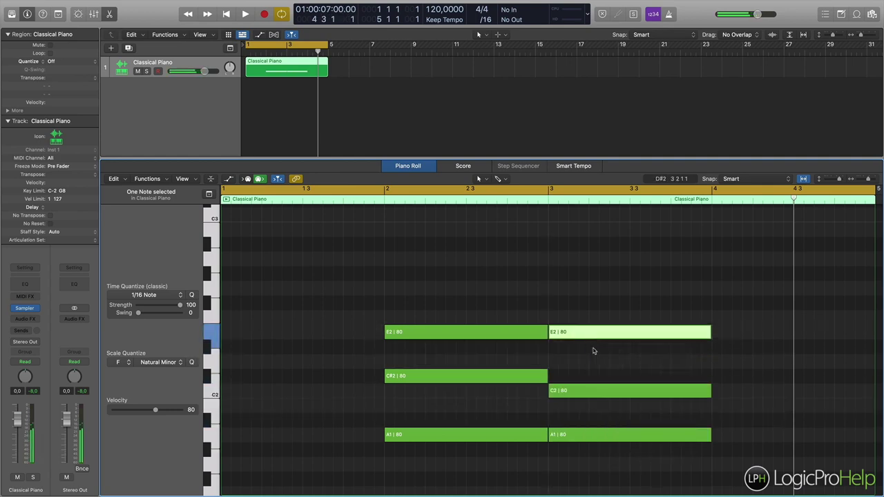
click(546, 305)
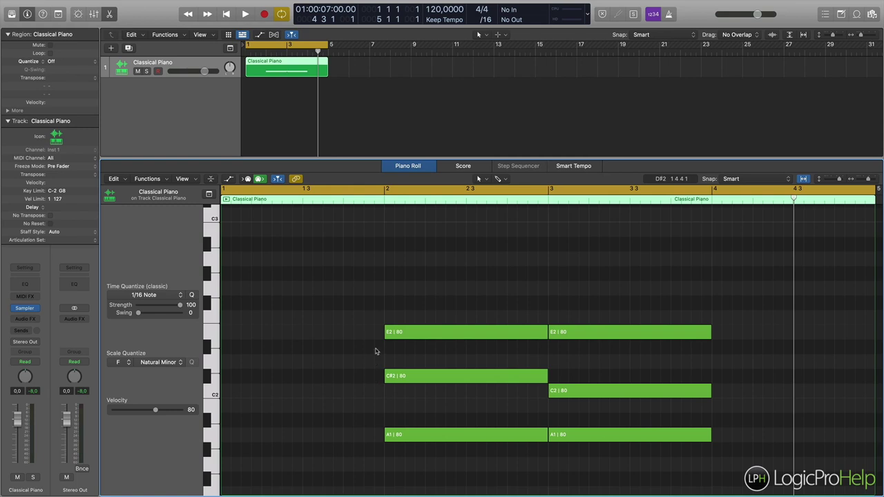
Move the A major triad earlier so it starts in the second half of bar 1, and play back both chords
scroll(401, 344, up, 1)
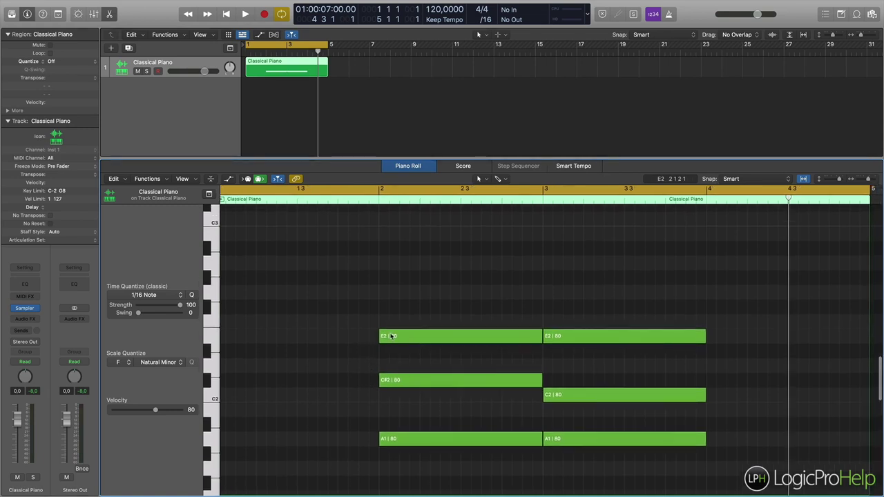
drag(430, 475, 374, 337)
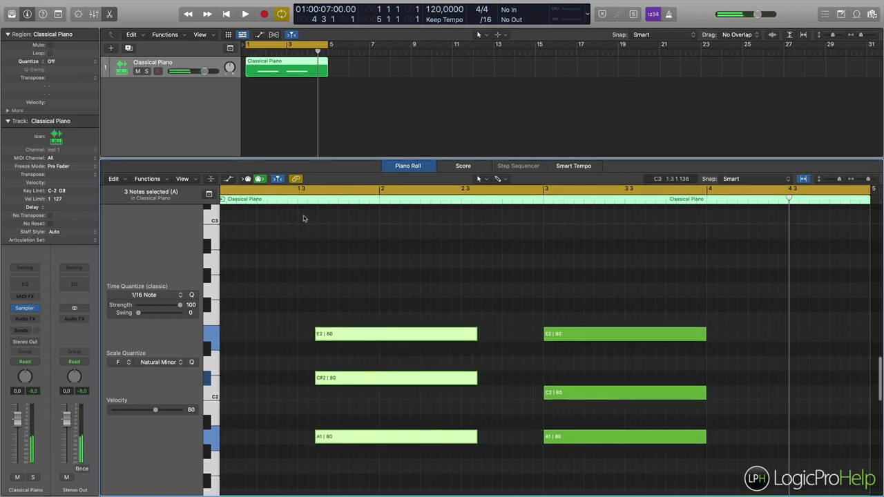
key(space)
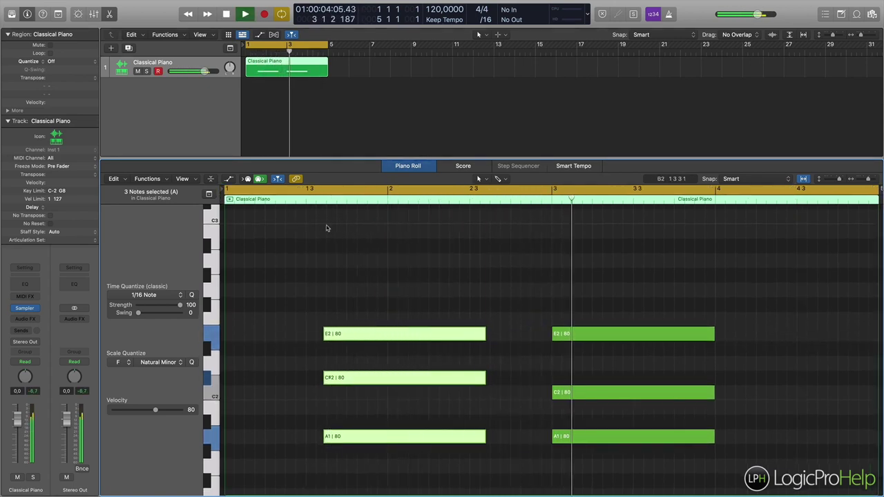
key(space)
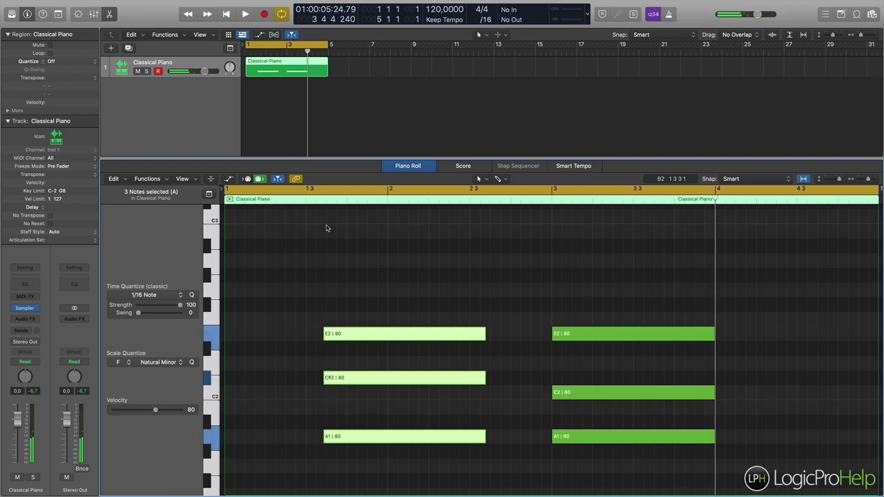
click(380, 306)
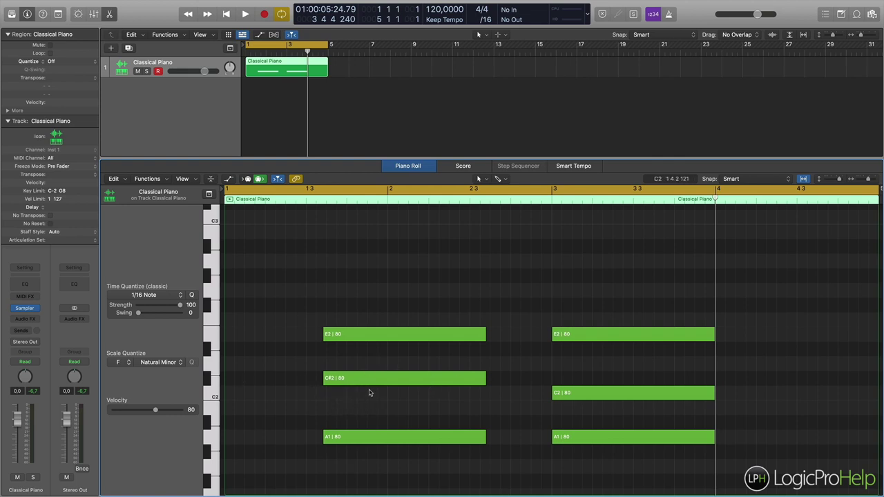
Delete the three notes of the A major triad
scroll(395, 386, right, 2)
scroll(394, 385, right, 1)
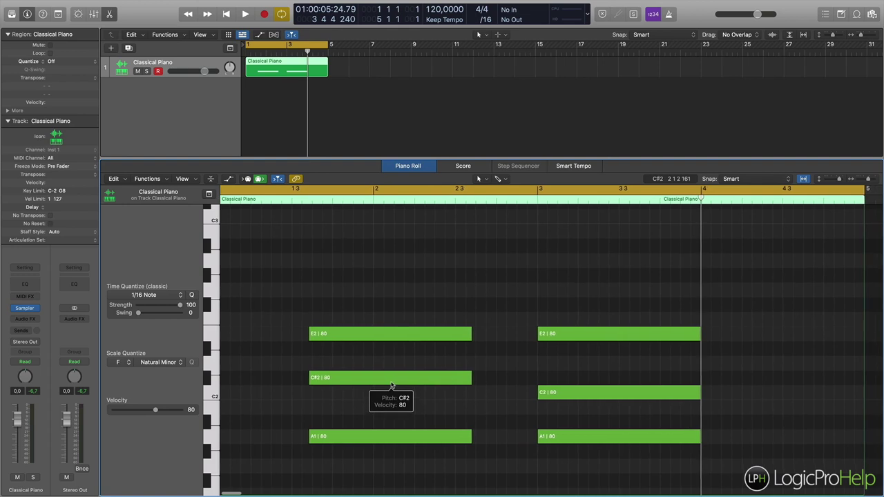
scroll(381, 384, up, 1)
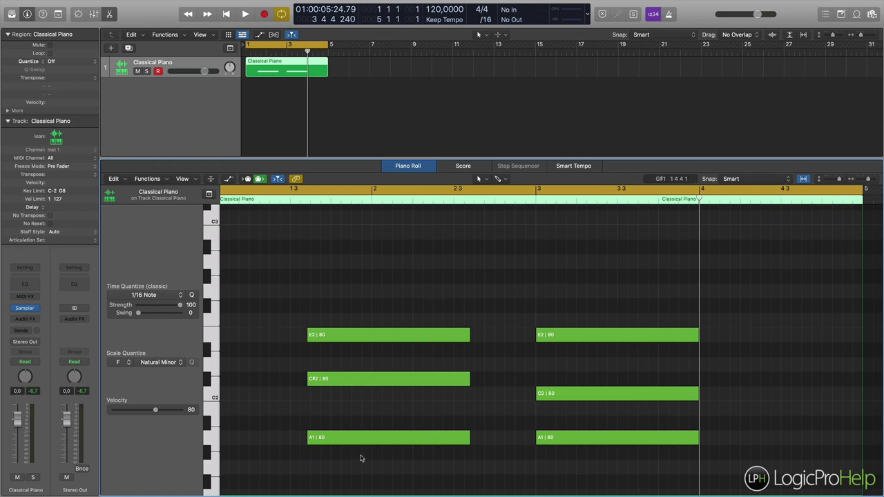
drag(442, 465, 436, 245)
key(Delete)
Move the A minor triad to the start of bar 1 and place the playhead at bar 2
drag(577, 442, 267, 437)
scroll(454, 404, left, 2)
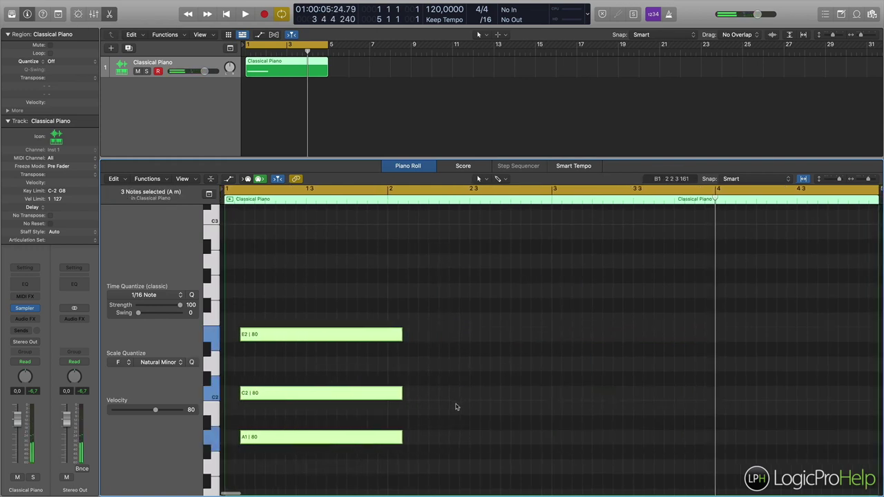
drag(360, 437, 359, 438)
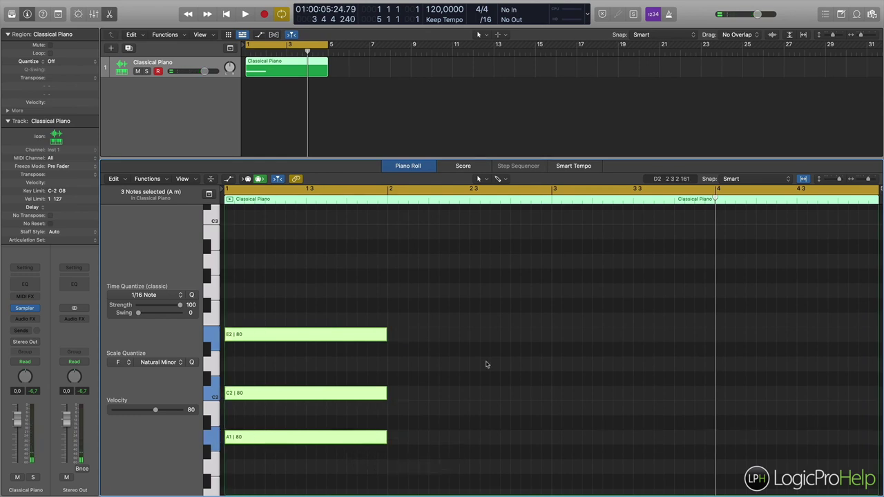
click(388, 199)
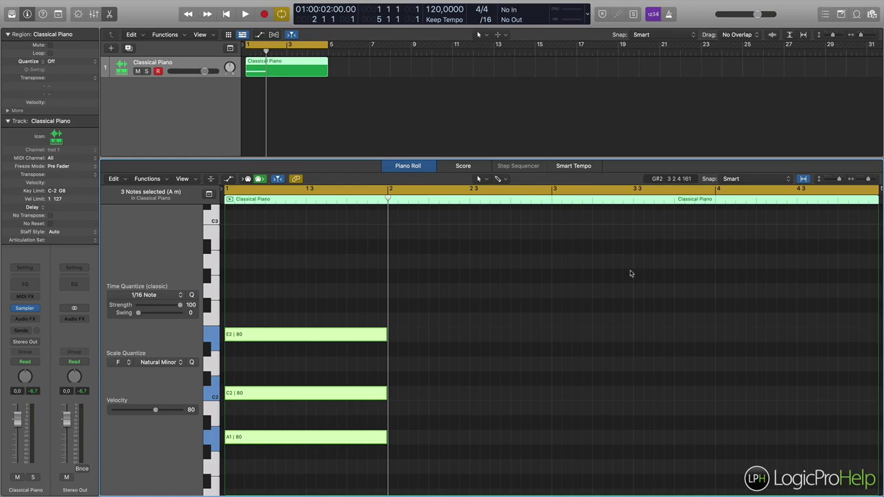
Switch to the browser and show Hooktheory's Popular Chord Progressions page
key(ctrl+Left)
click(148, 21)
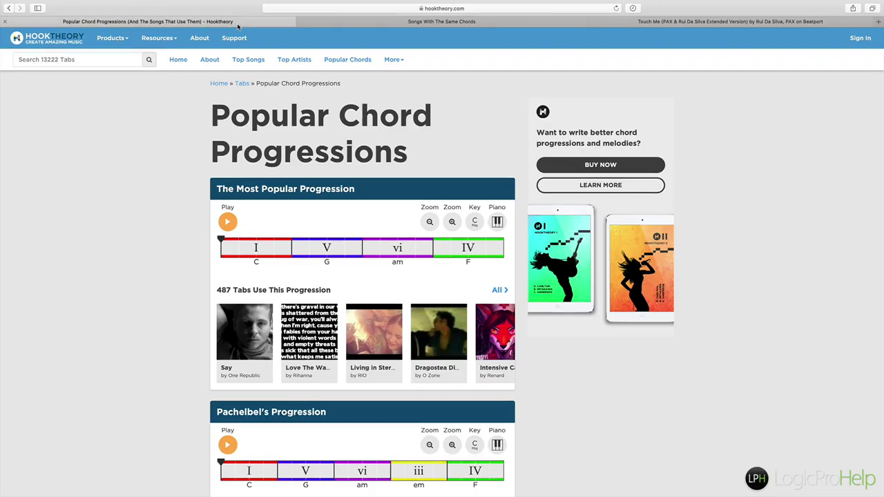
click(465, 9)
click(710, 126)
scroll(153, 204, down, 2)
scroll(153, 203, up, 2)
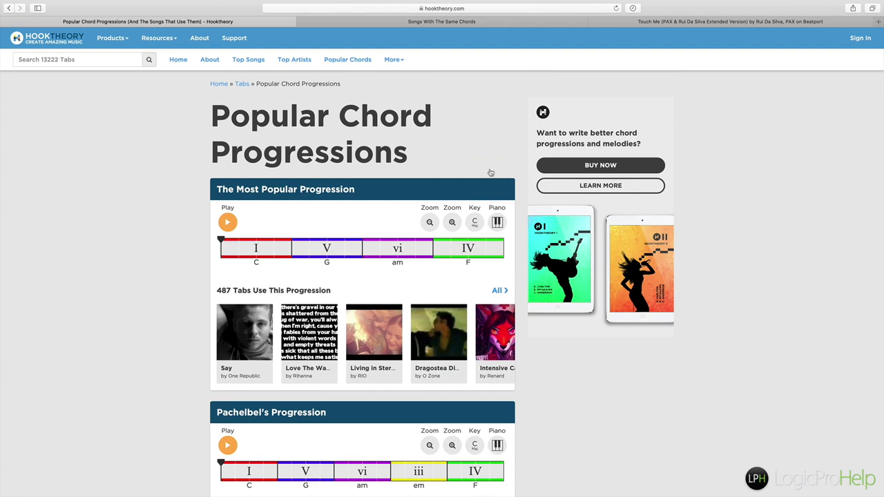
Set the key of The Most Popular Progression to A with the Minor scale
click(474, 223)
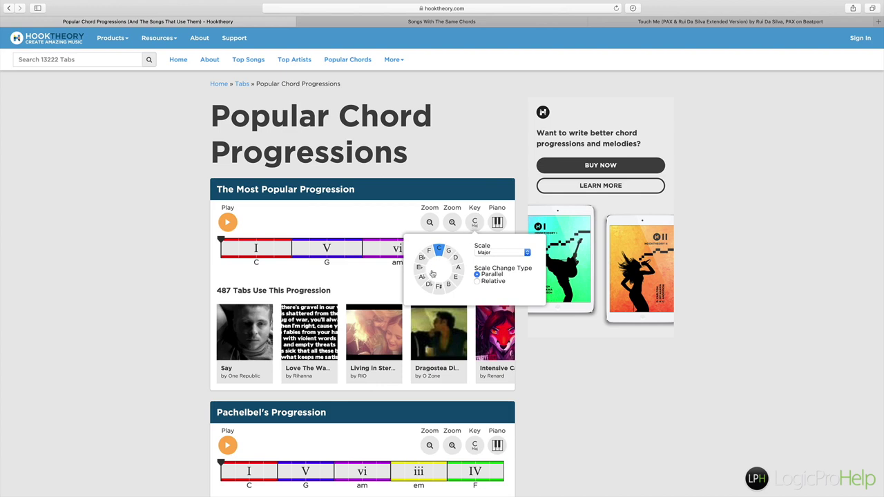
click(458, 270)
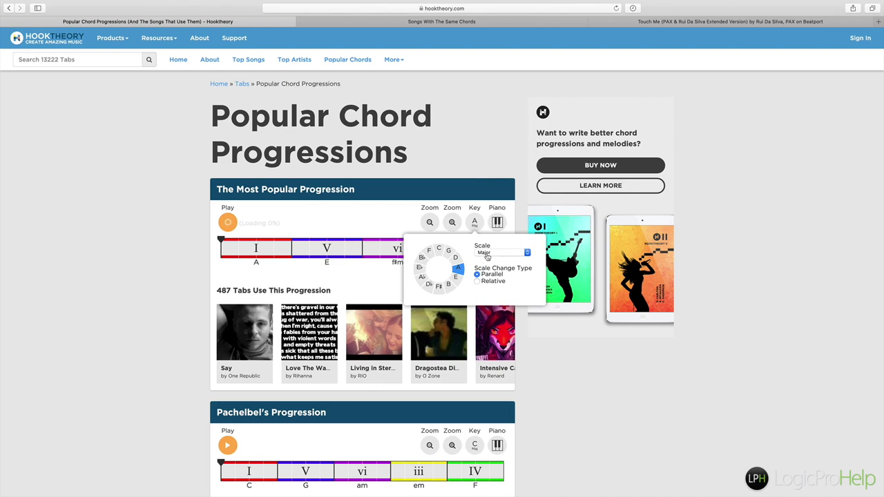
click(488, 254)
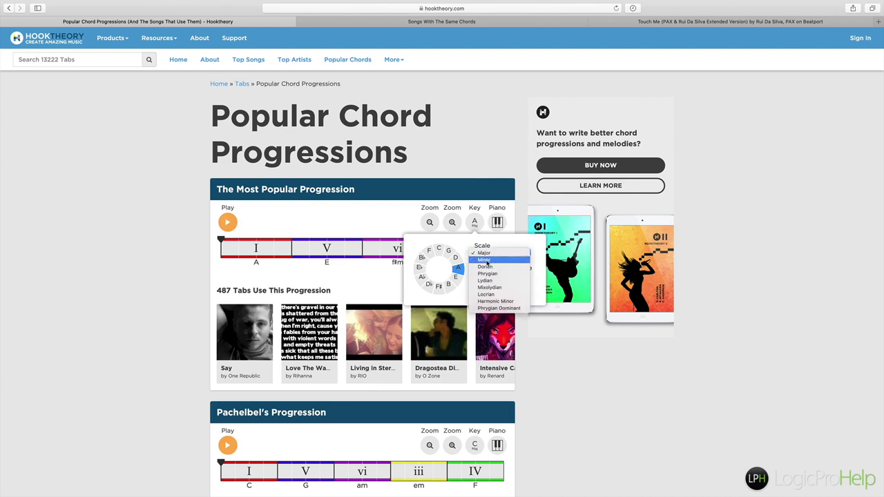
click(487, 261)
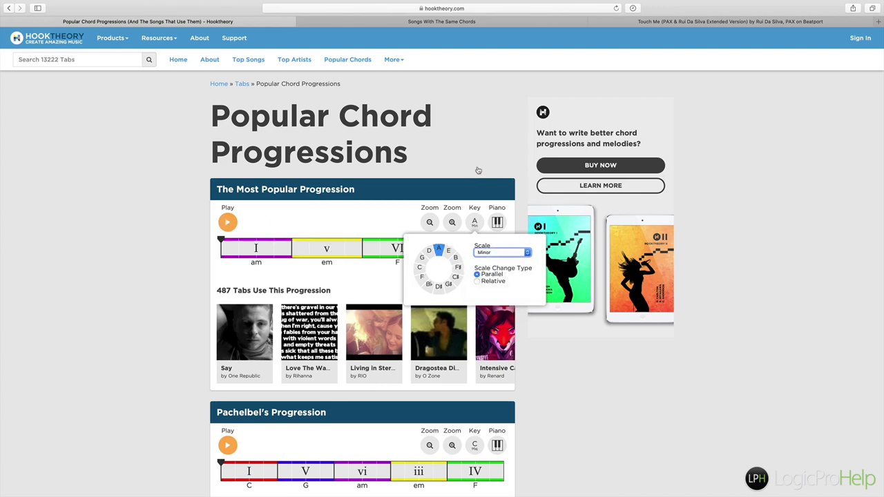
click(359, 208)
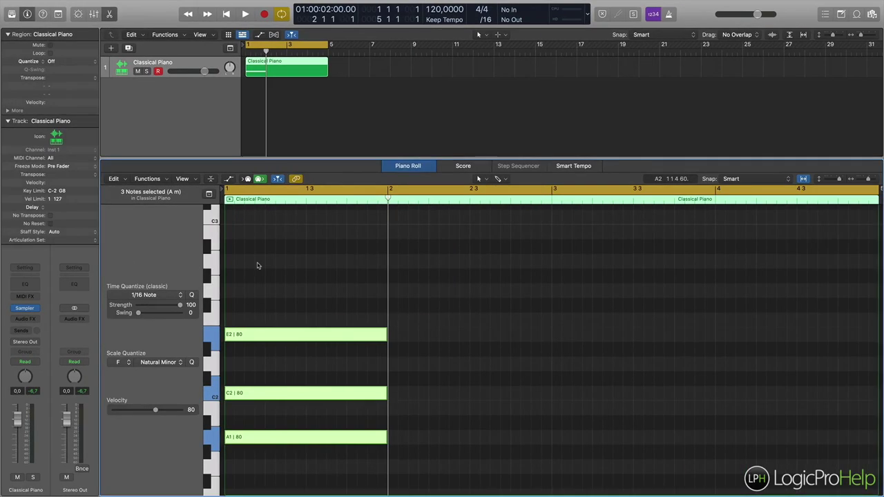
Switch to Logic Pro and build an E minor triad in bar 2 from the notes E2, G2 and B2
click(292, 420)
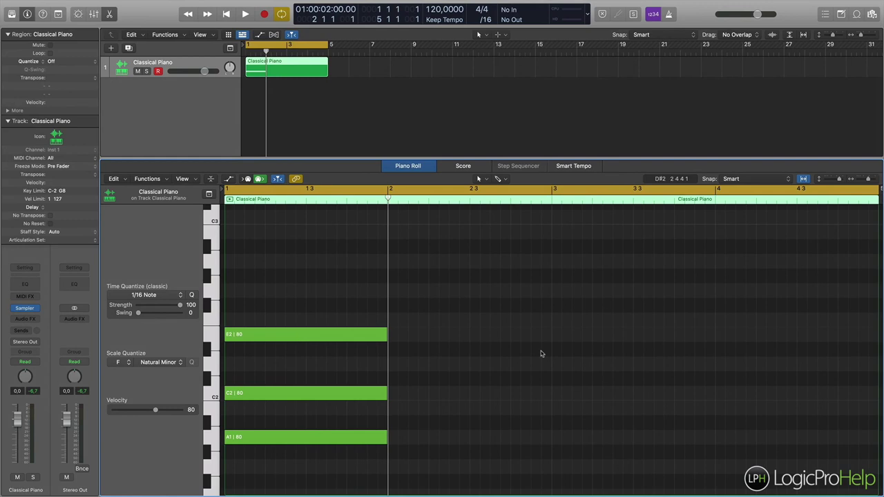
key(ctrl+Left)
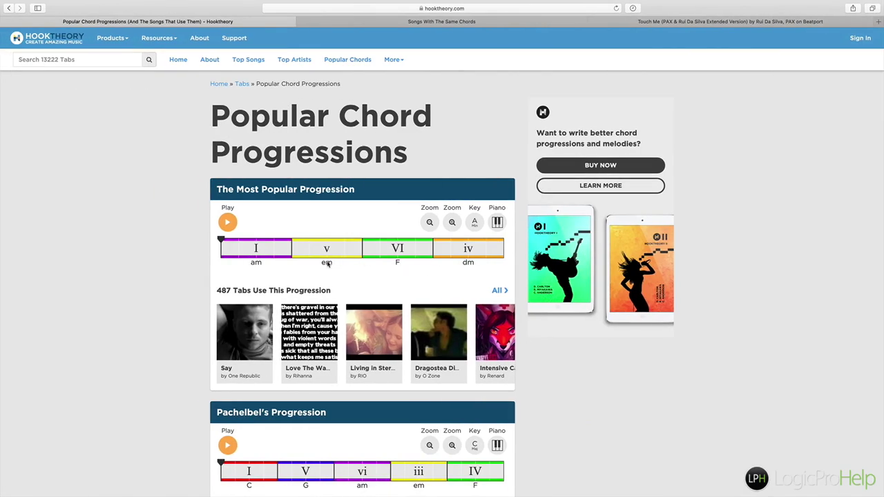
key(ctrl+Right)
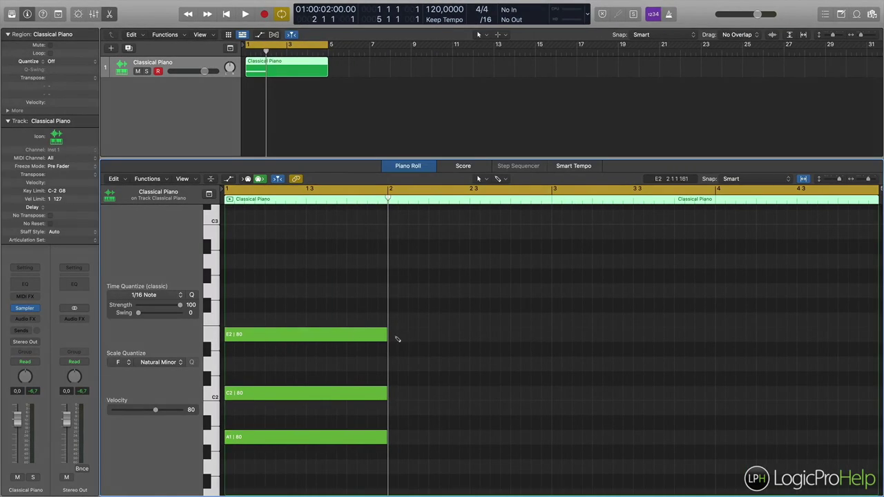
super+click(396, 339)
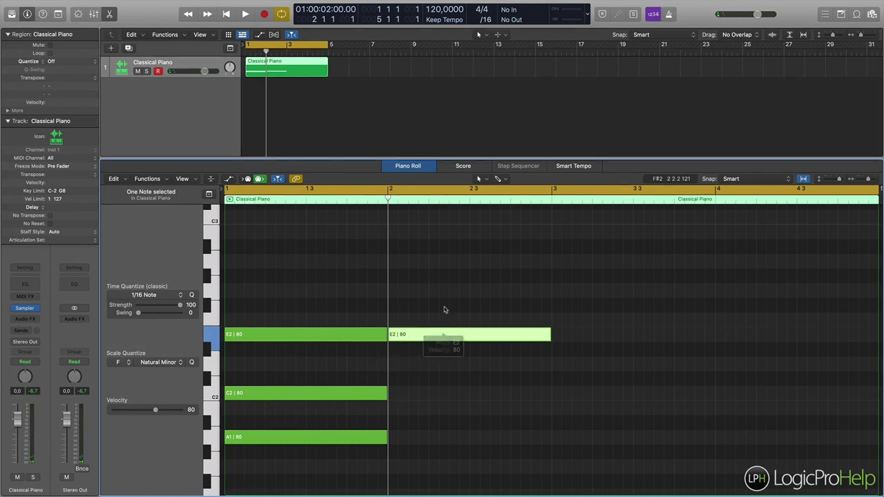
drag(426, 334, 454, 234)
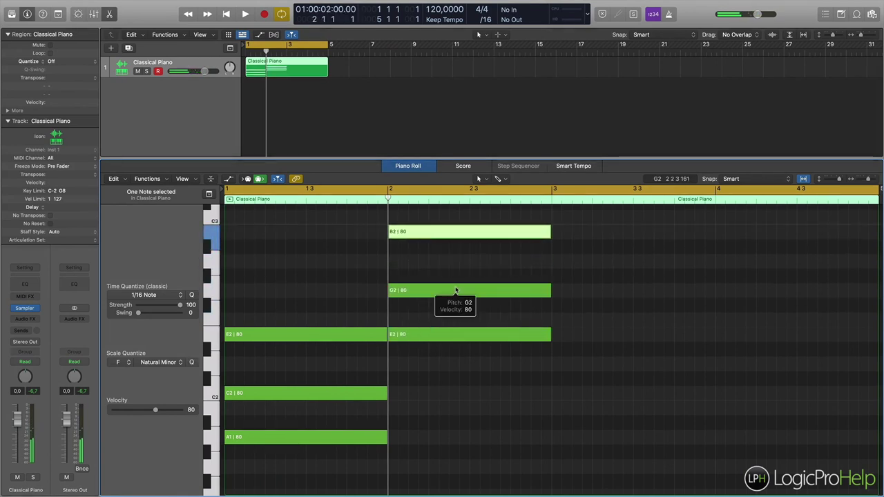
Check the third chord on the Hooktheory page and build an F major triad in bar 3 from F2, A2 and C3
key(ctrl+Left)
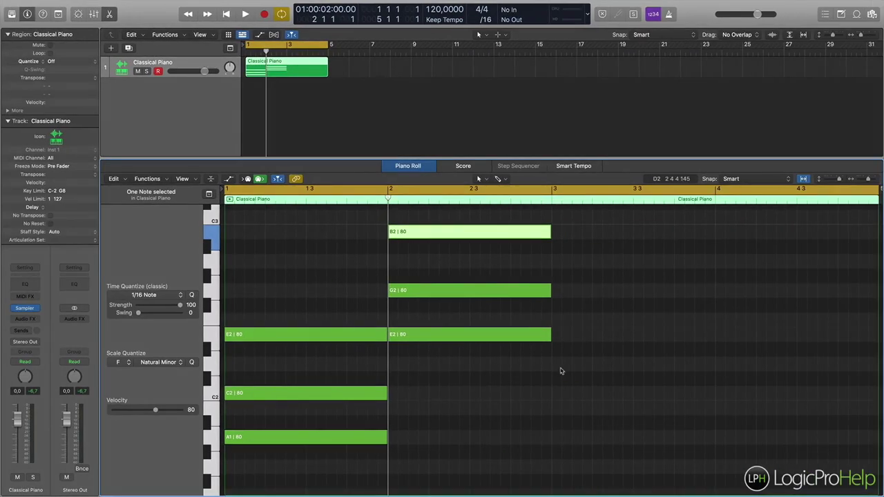
super+click(558, 367)
drag(601, 367, 600, 325)
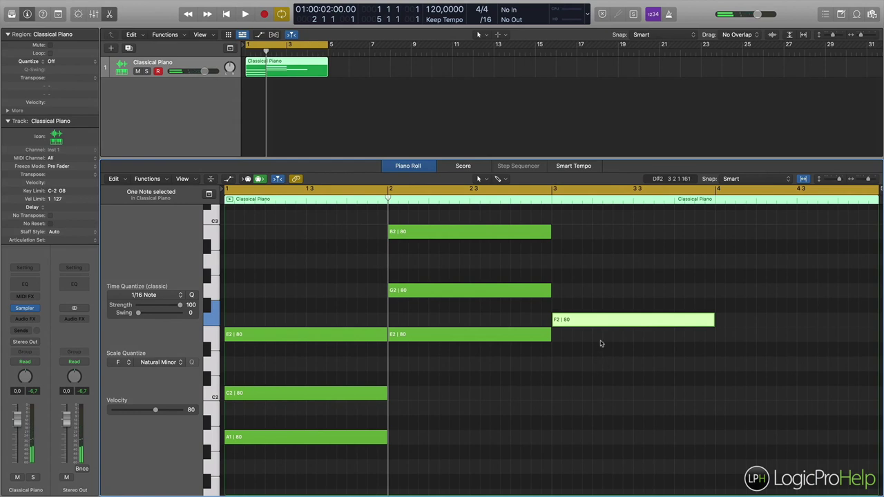
drag(584, 322, 584, 264)
scroll(604, 335, up, 3)
drag(599, 331, 601, 290)
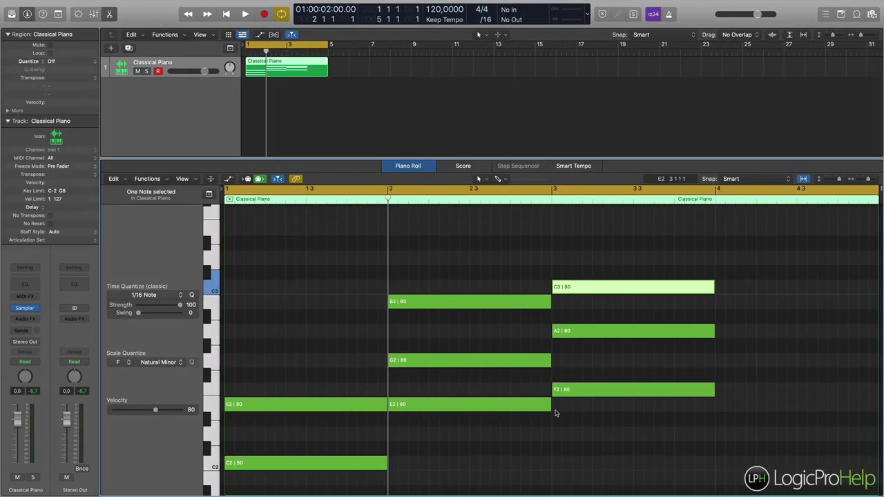
Build a D minor triad in bar 4 from the notes D2, F2 and A2
scroll(642, 424, down, 3)
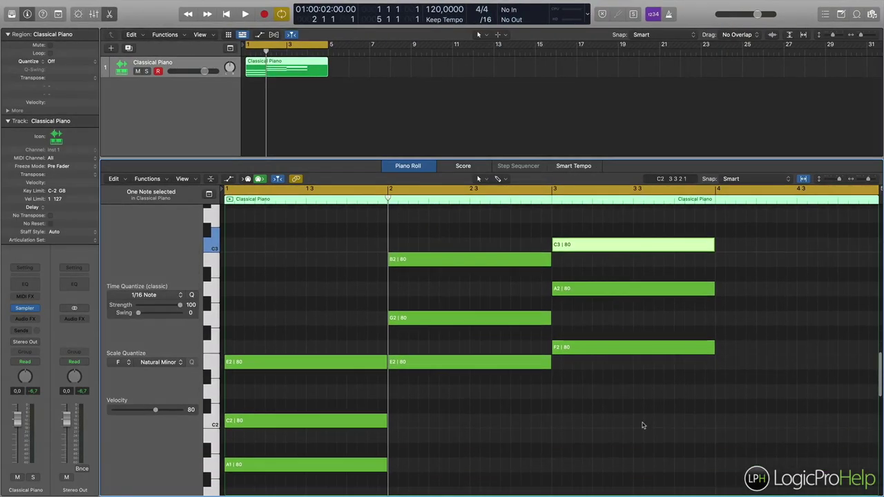
click(719, 394)
scroll(752, 395, right, 1)
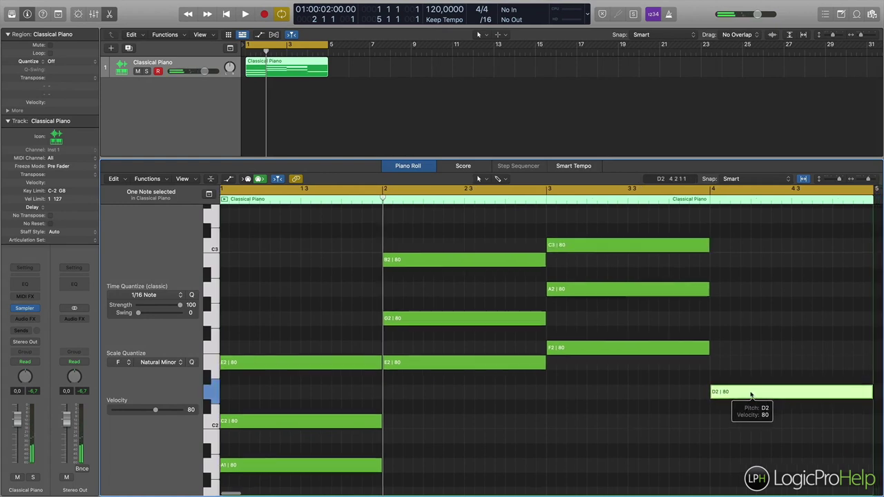
right_click(751, 394)
mouse_move(750, 379)
click(810, 364)
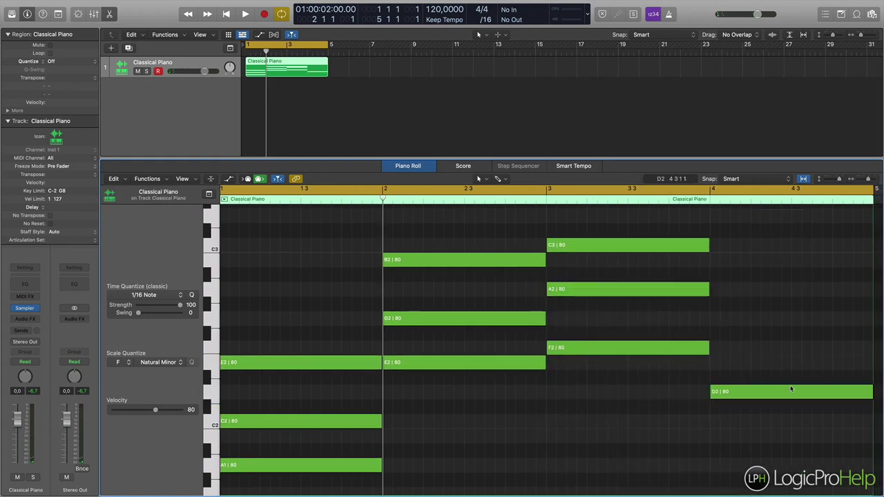
click(786, 393)
drag(751, 386, 746, 284)
Play back the four-chord progression from the start of bar 1
scroll(725, 390, left, 1)
mouse_move(721, 399)
key(super+Left)
key(super+Left)
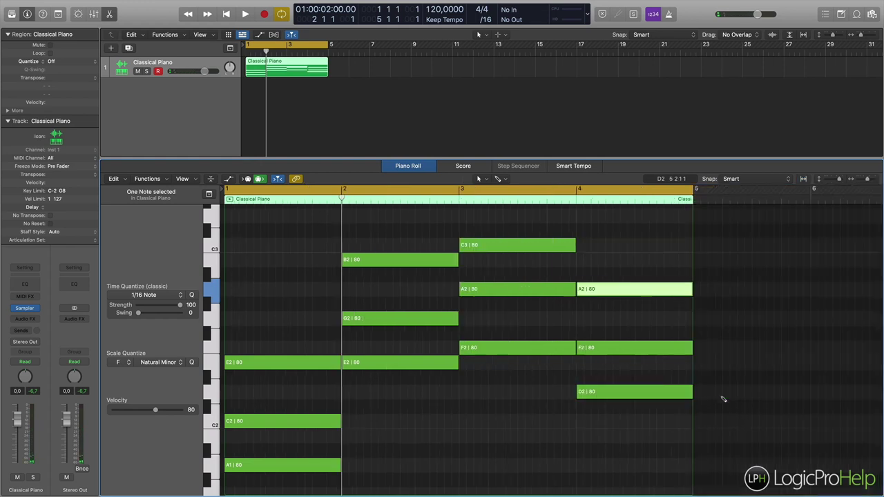
key(super+Up)
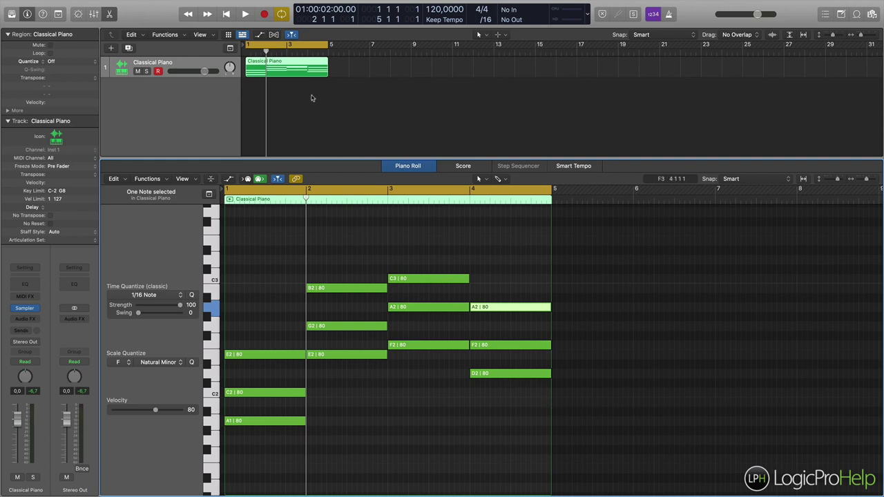
click(339, 268)
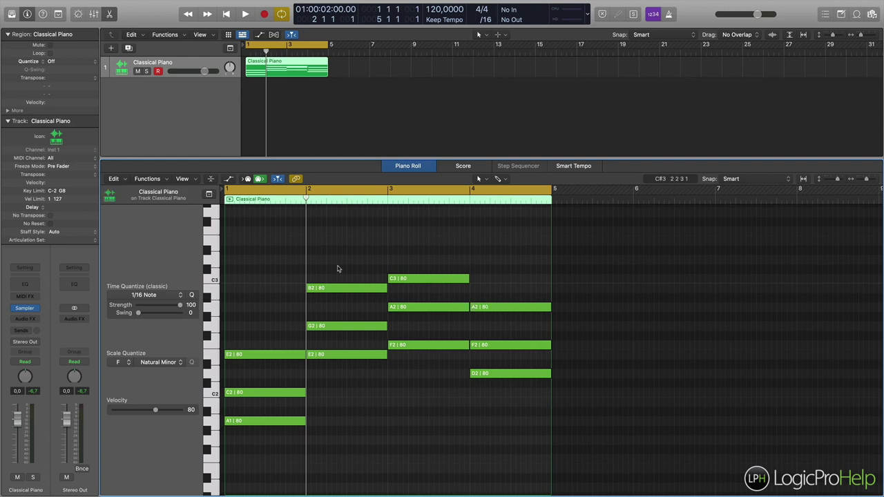
key(space)
key(space)
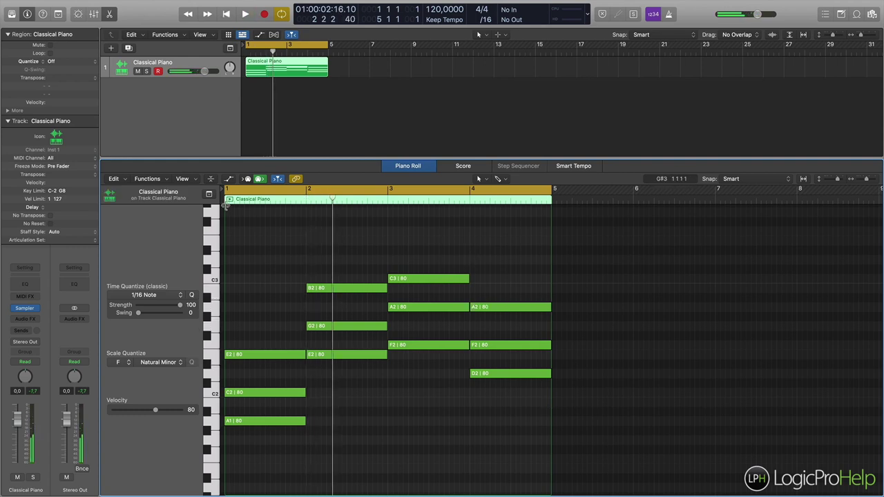
key(Return)
key(space)
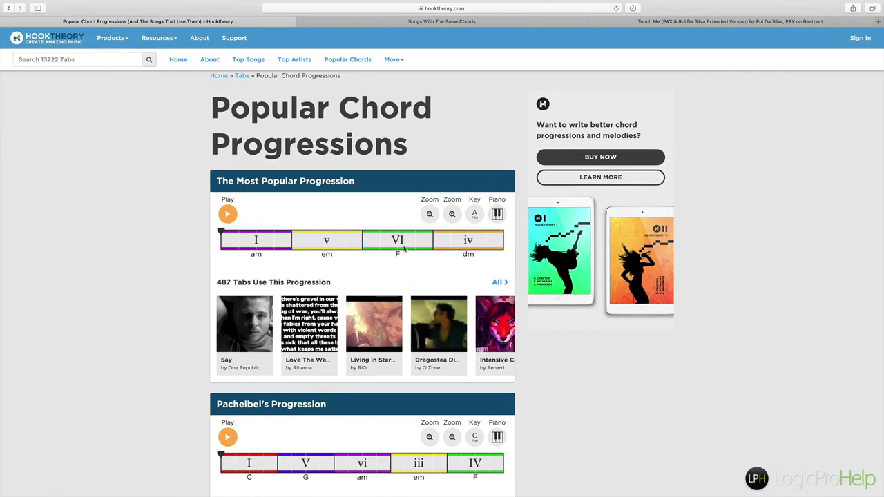
Transpose all twelve notes of the progression down four semitones so the first chord starts on F1, and play it back
mouse_move(413, 364)
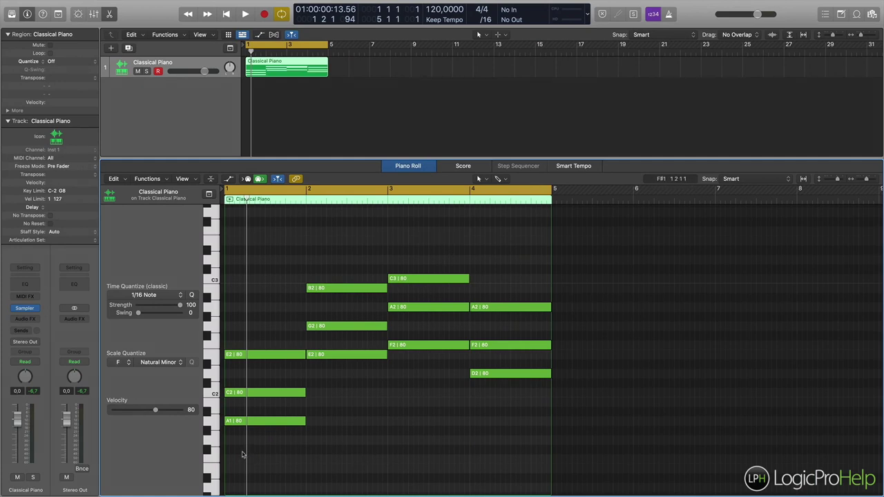
drag(241, 458, 580, 243)
scroll(259, 421, down, 2)
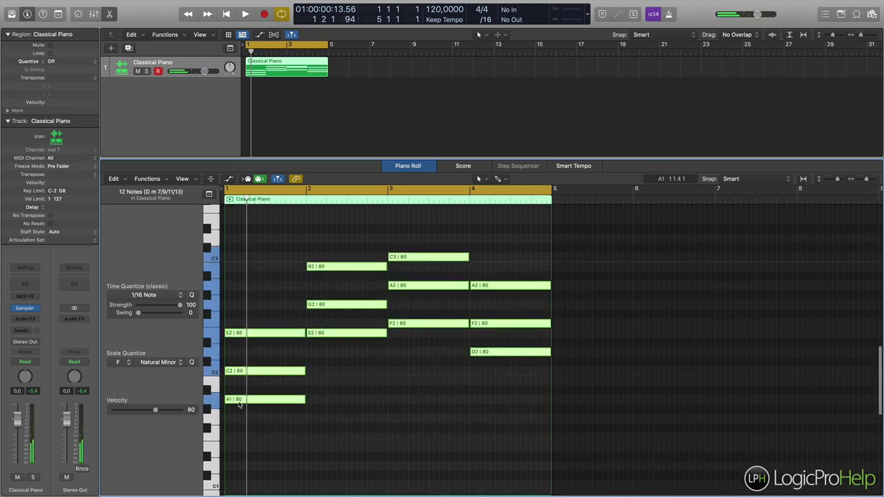
drag(241, 407, 243, 446)
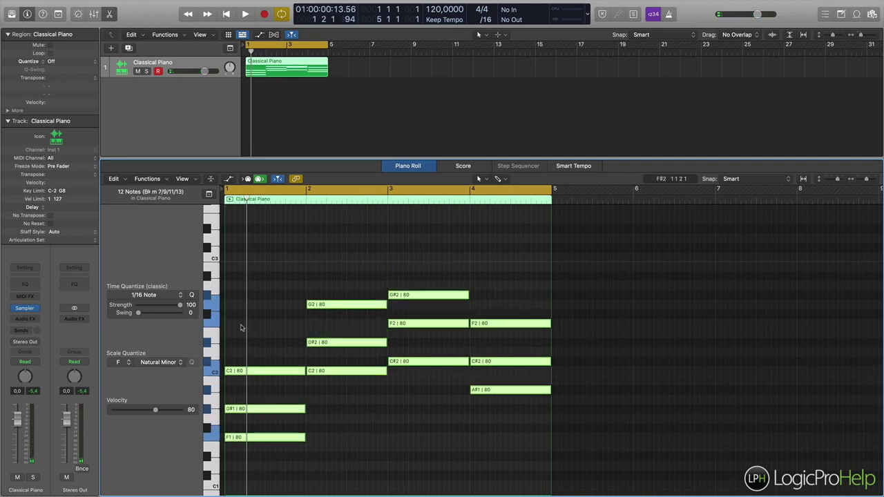
click(536, 307)
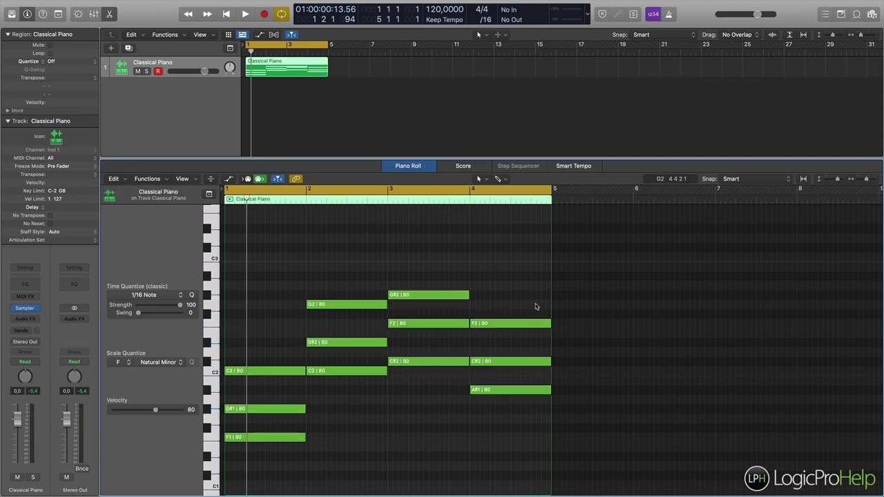
key(space)
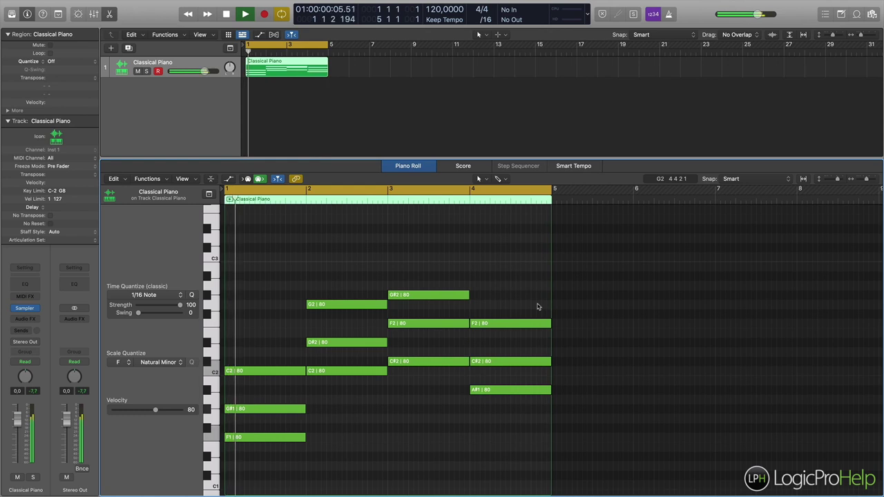
key(space)
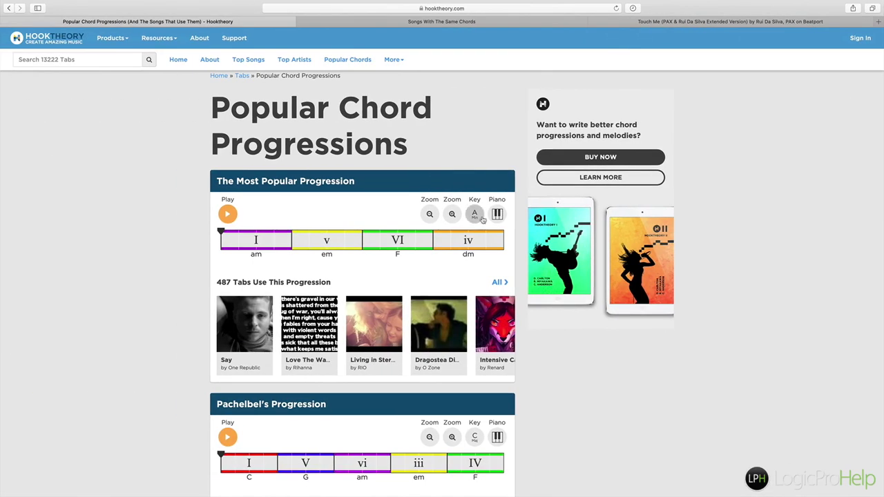
Switch to the browser and set the key of The Most Popular Progression to F minor
click(475, 216)
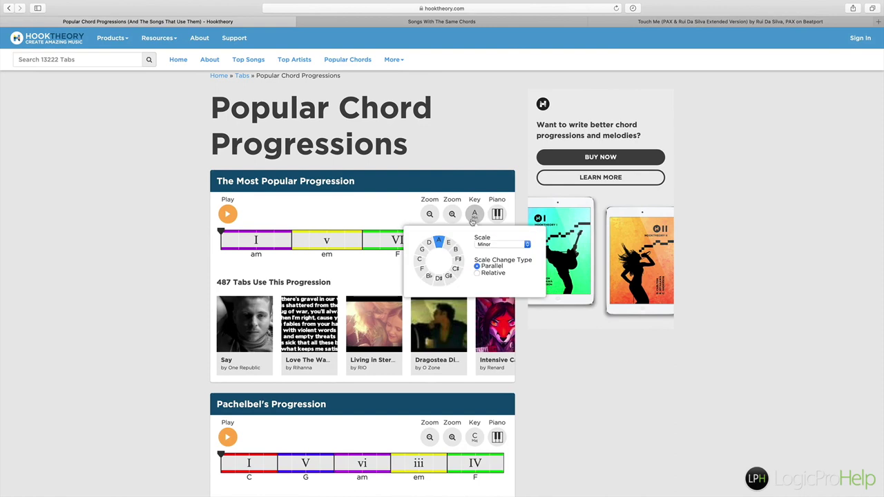
click(422, 270)
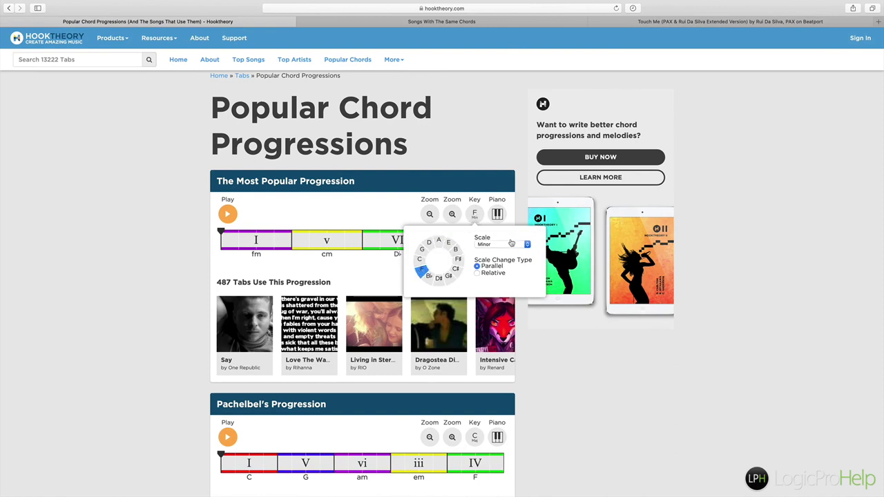
click(500, 140)
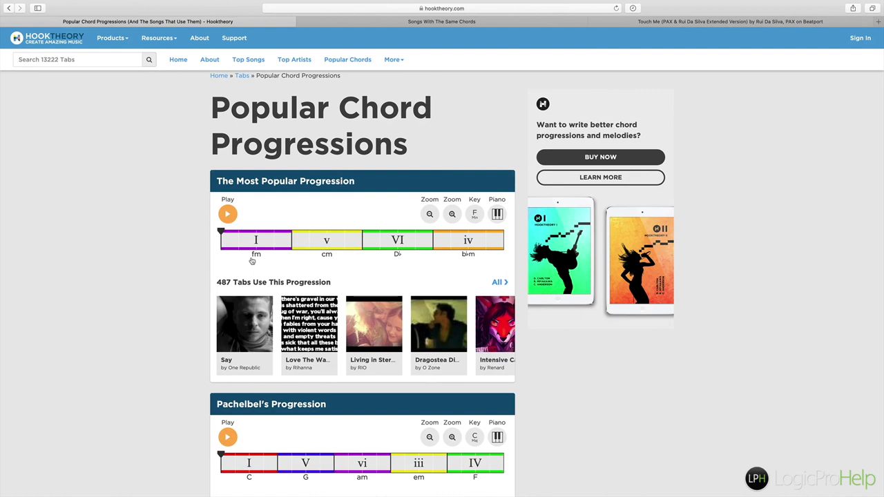
Compare the F minor chord names of The Most Popular Progression in the browser with the chords in the Logic Pro piano roll
key(ctrl+Right)
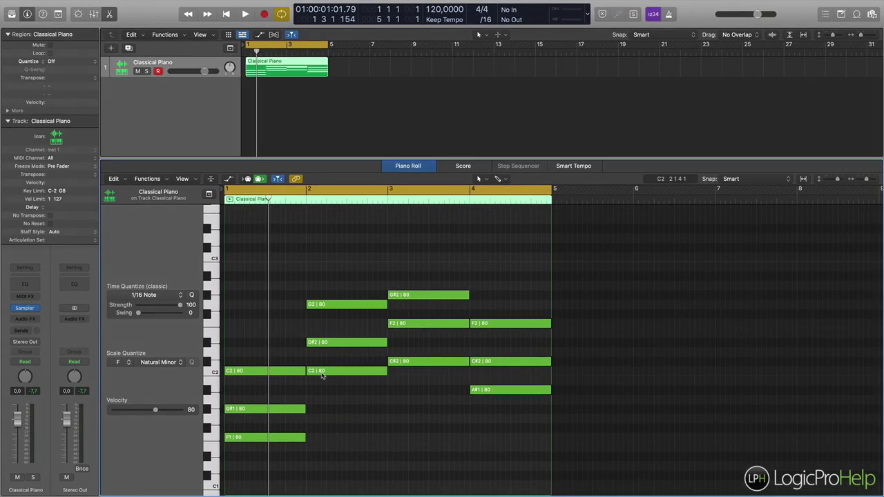
key(ctrl+Left)
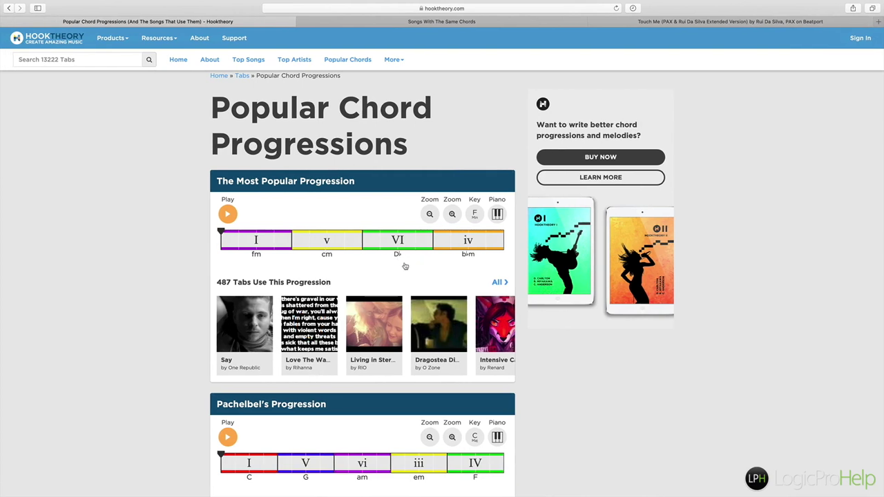
key(ctrl+Right)
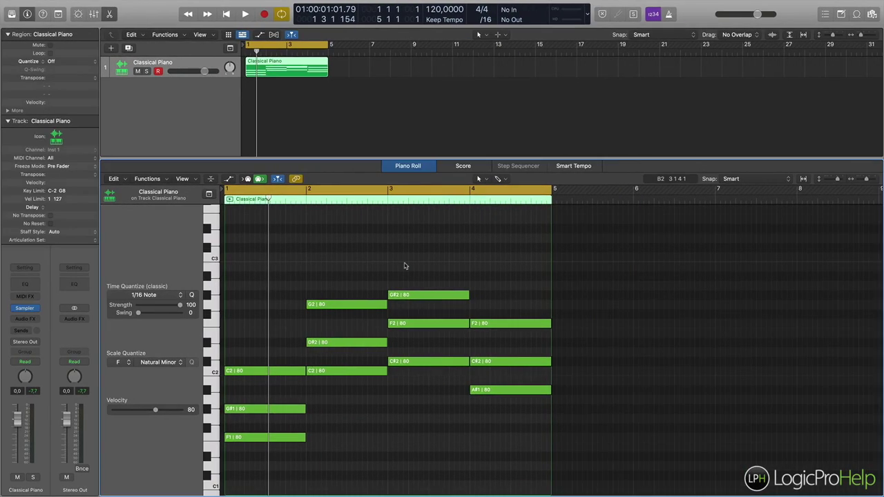
Try extra notes C2 and D2 in bar 3 and B1 in bar 4 beside the existing chords, and delete them
click(402, 372)
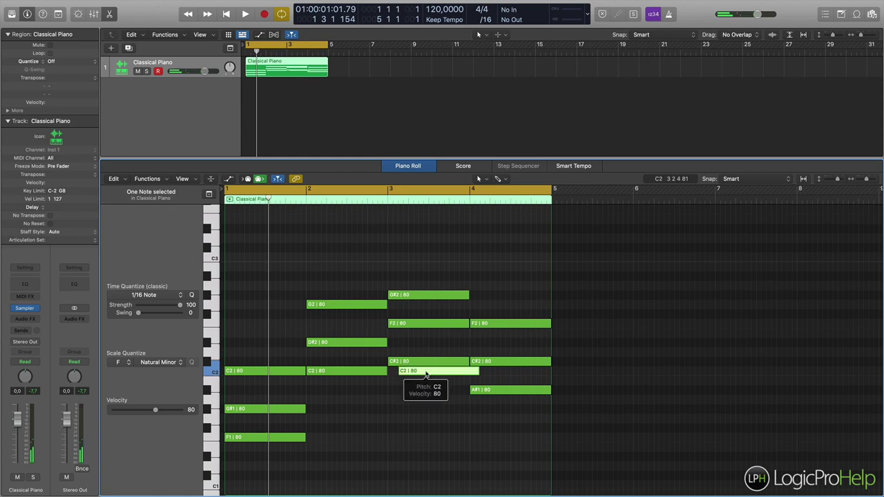
drag(418, 366, 437, 373)
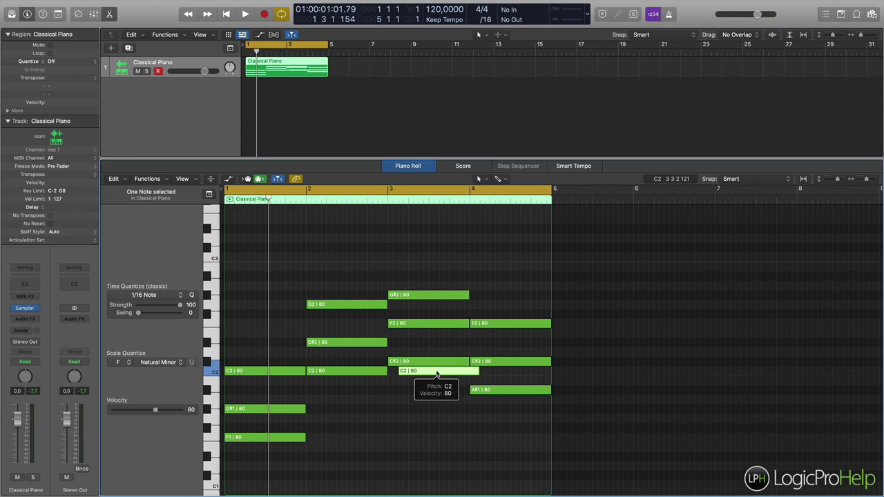
drag(437, 374, 426, 354)
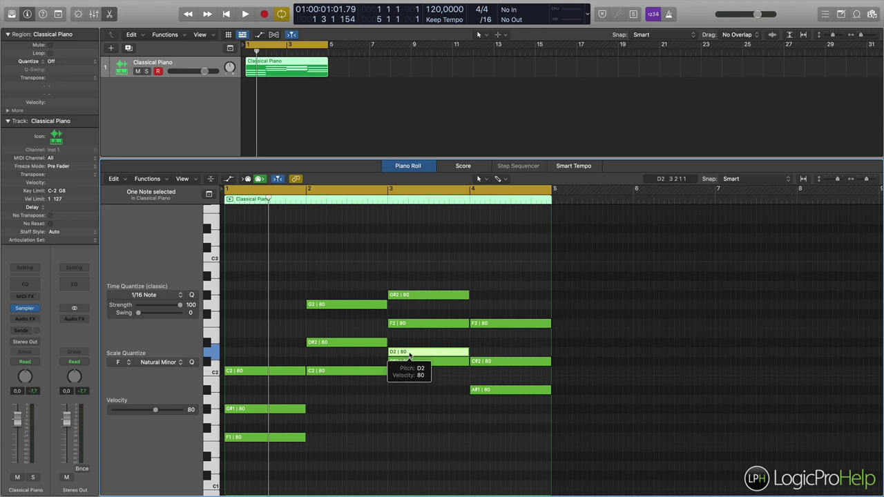
click(413, 354)
drag(413, 357, 409, 364)
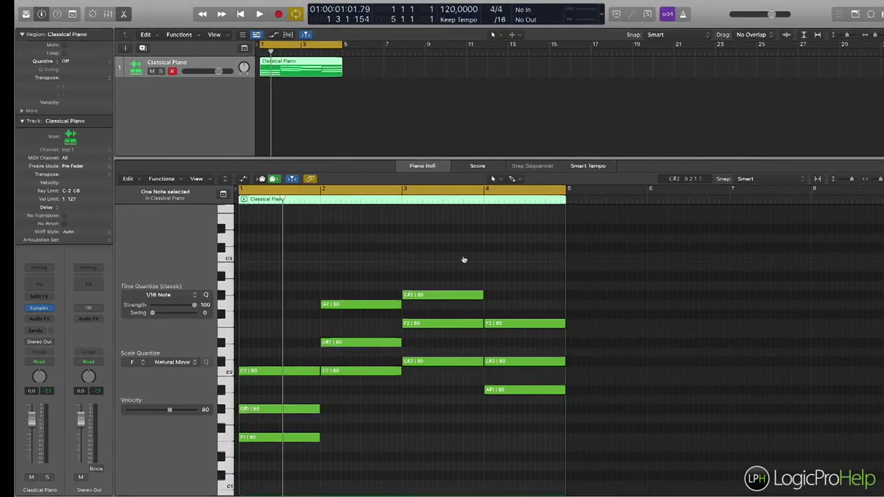
click(475, 382)
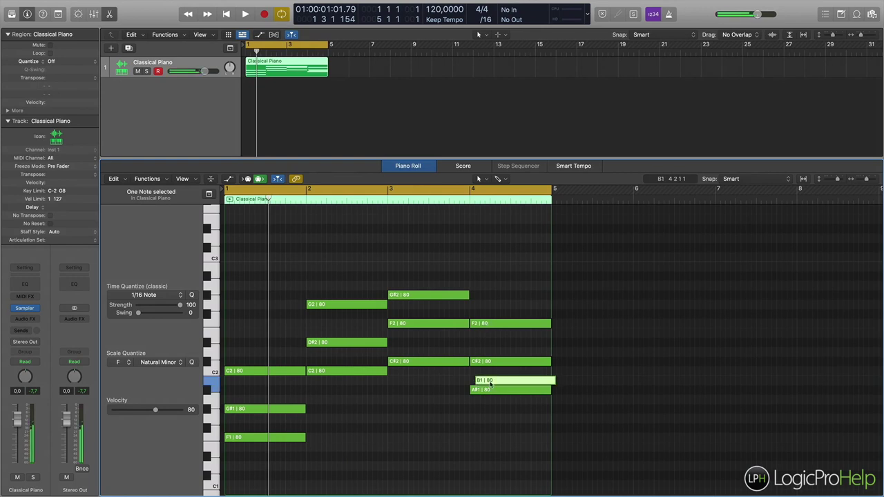
mouse_move(491, 384)
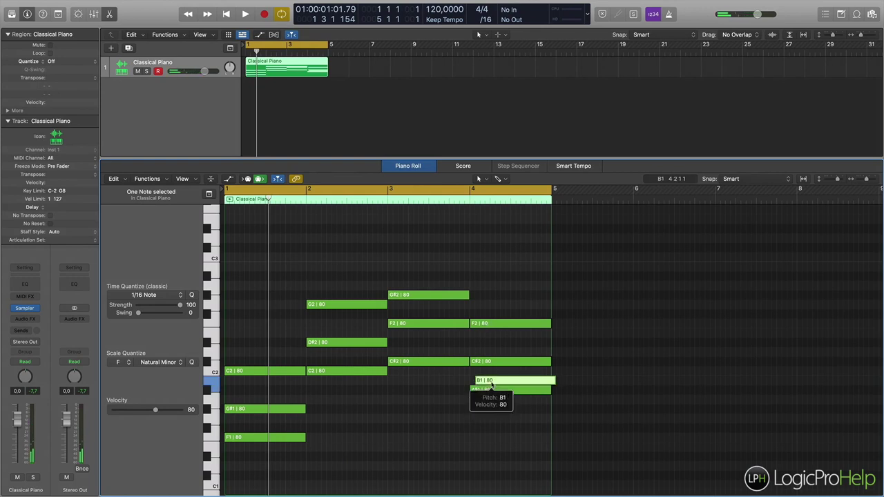
key(Delete)
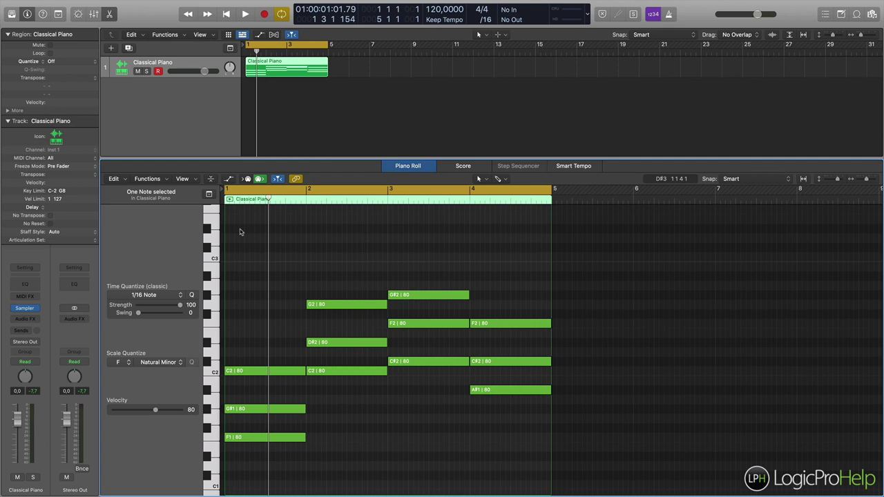
Invert the first chord by transposing its F1 and G#1 notes in bar 1 up an octave
drag(339, 395, 284, 449)
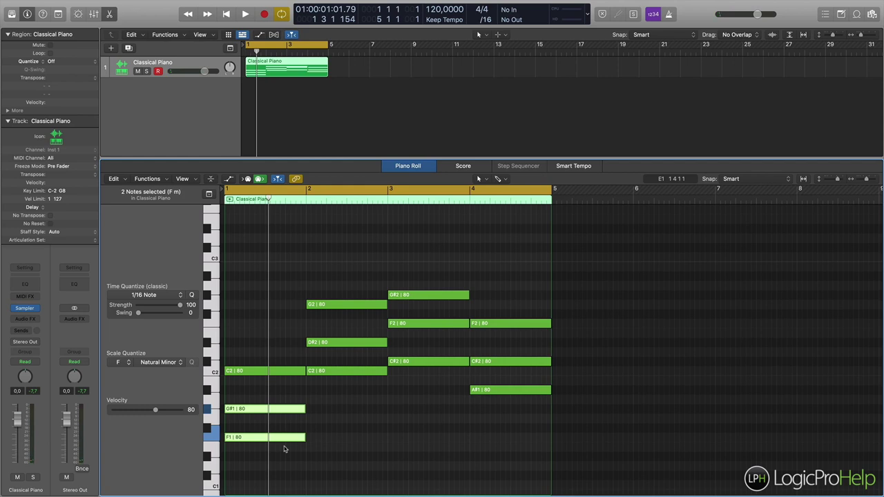
key(alt+shift+Up)
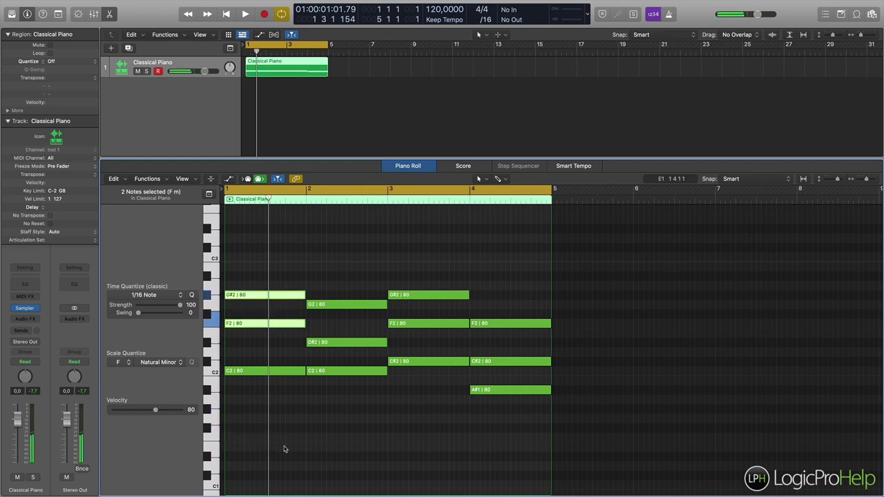
key(super+z)
key(super+z)
key(super+shift+z)
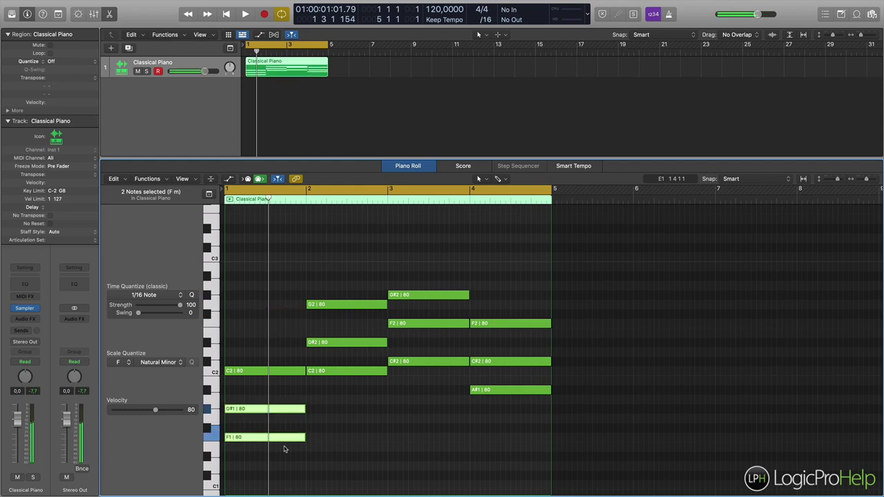
key(super+shift+z)
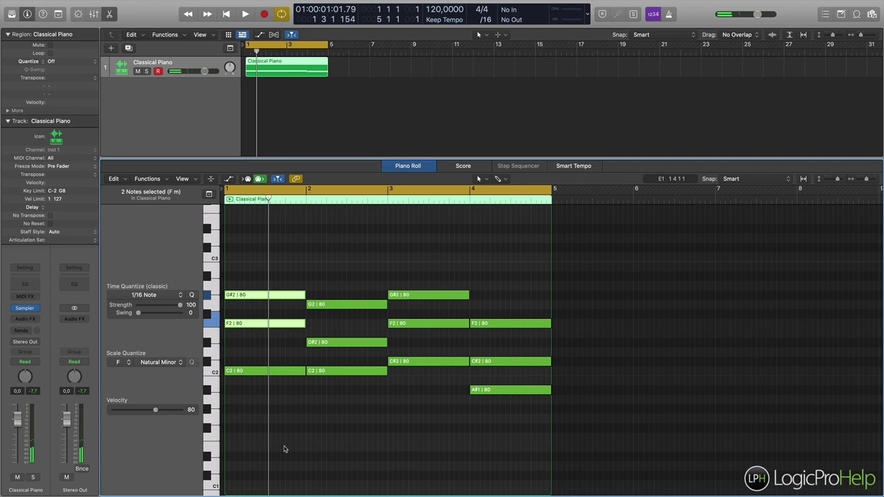
Play back the four-bar progression with the inverted first chord
scroll(257, 277, down, 1)
scroll(248, 255, down, 1)
scroll(243, 235, right, 1)
scroll(283, 243, left, 2)
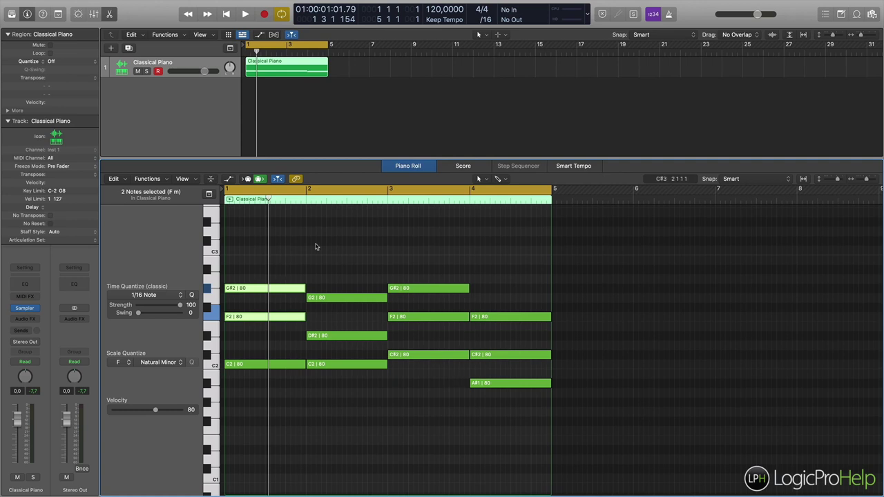
key(space)
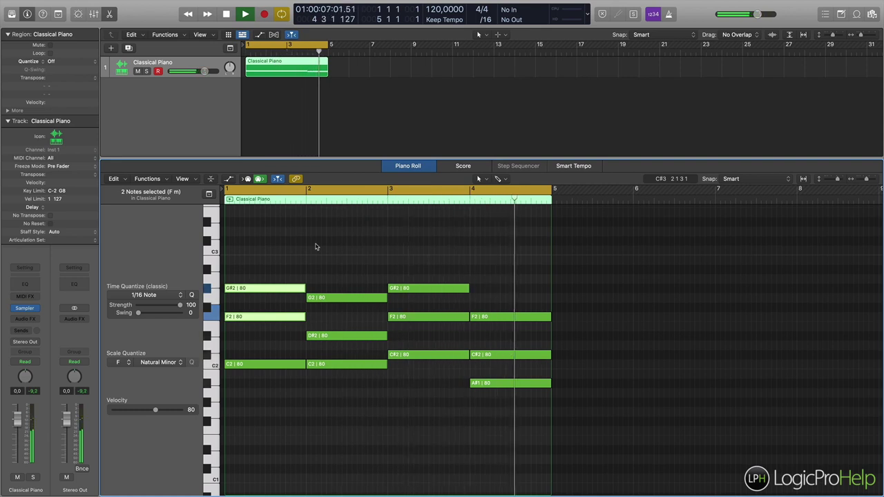
key(space)
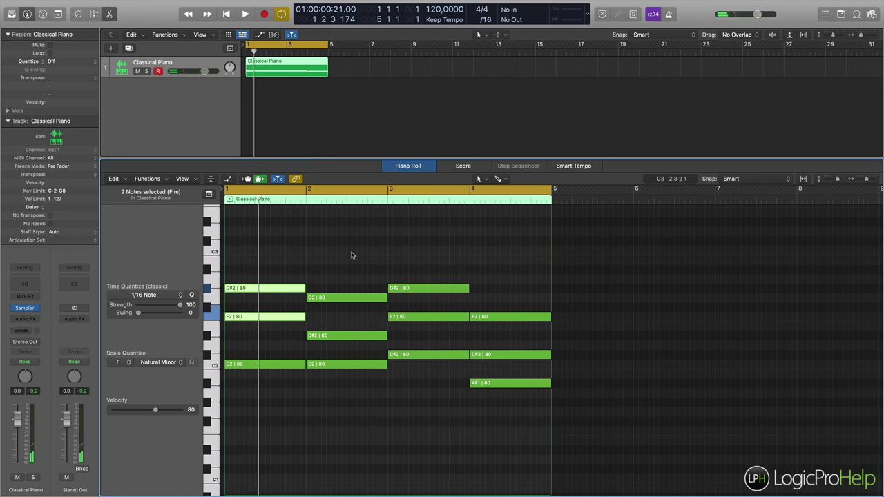
Try the A#1 note of bar 4 an octave higher, play back the progression, and return the note to A#1
click(459, 386)
click(476, 384)
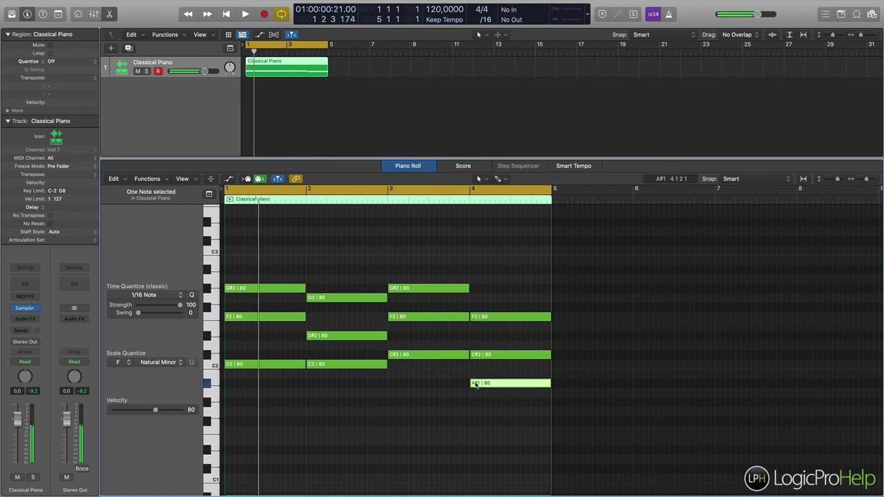
mouse_move(476, 385)
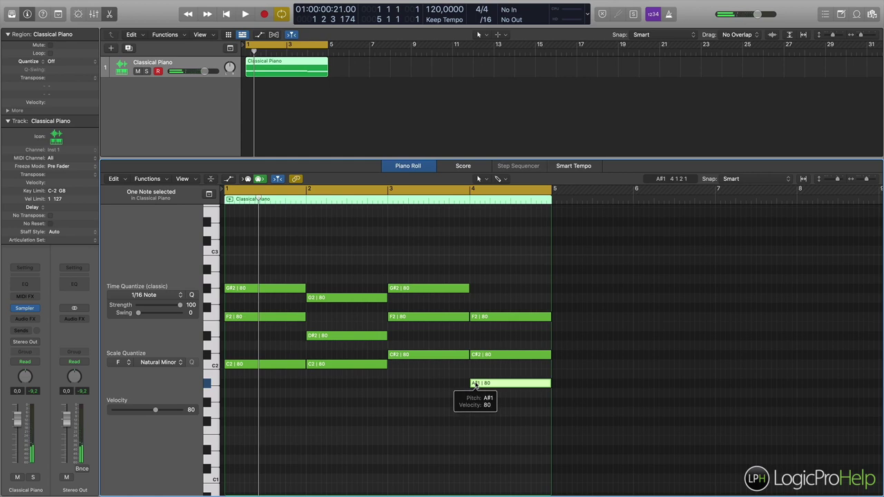
key(alt+shift+Up)
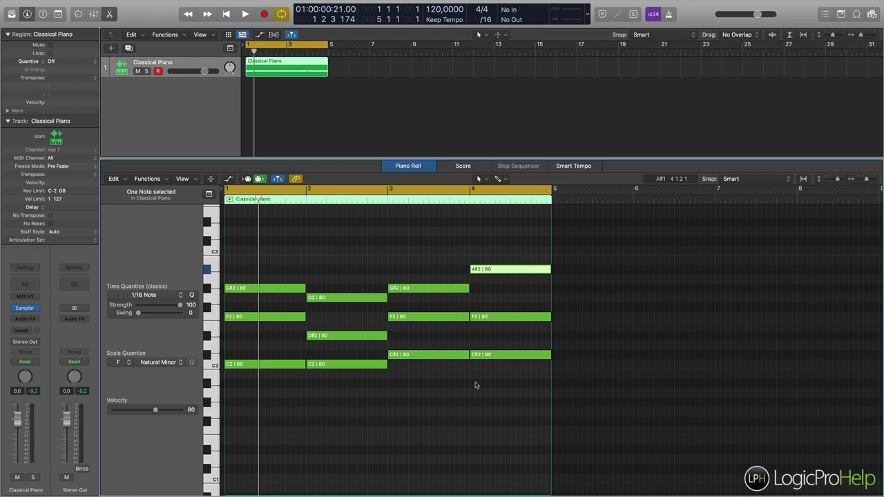
key(space)
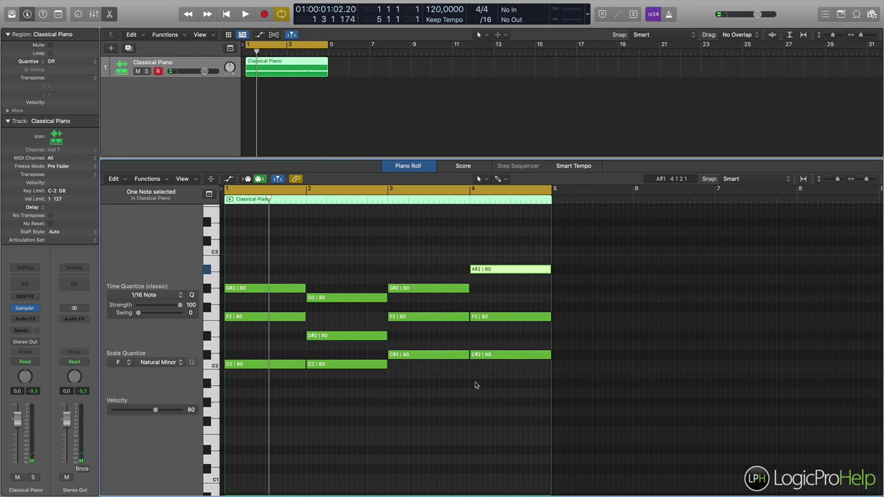
key(alt+shift+Down)
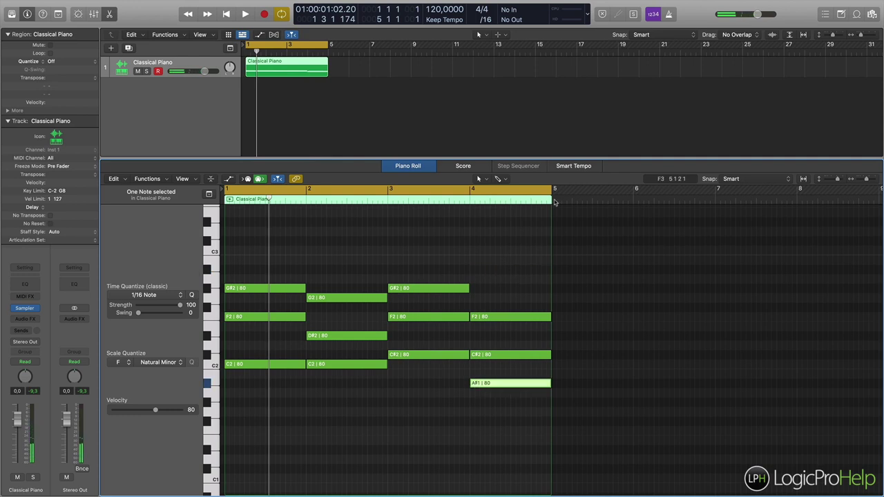
Extend the region to bar 9 with all twelve notes copied into bars 5 to 8, and raise the A#1 in bar 8 an octave
drag(327, 72, 410, 74)
drag(568, 413, 580, 292)
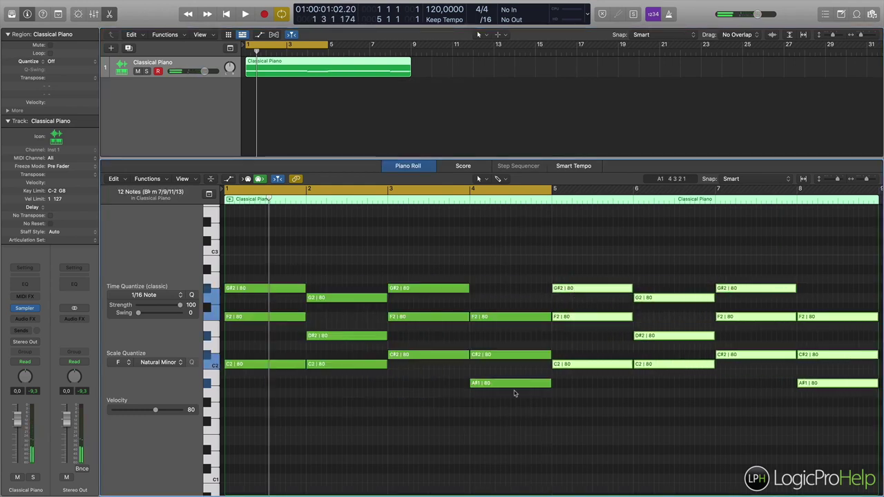
click(832, 385)
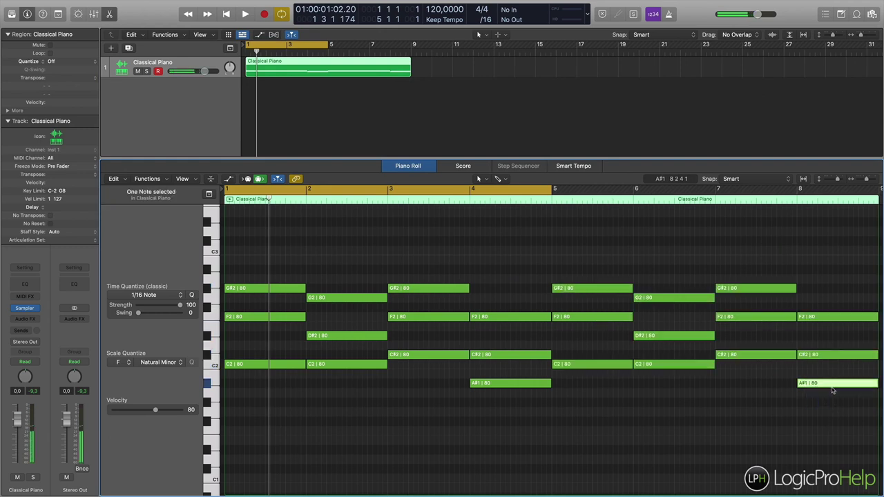
key(shift+alt+Up)
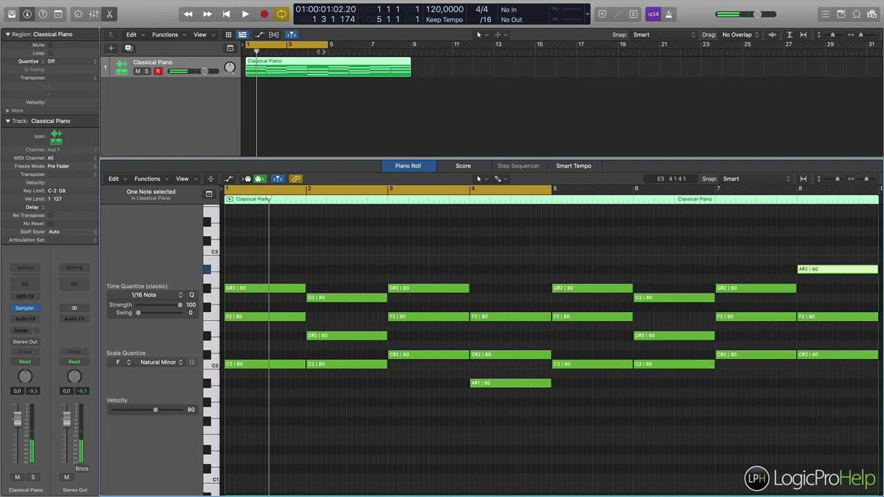
Extend the cycle range to bar 9 and play back the eight-bar progression from the start
drag(328, 47, 412, 46)
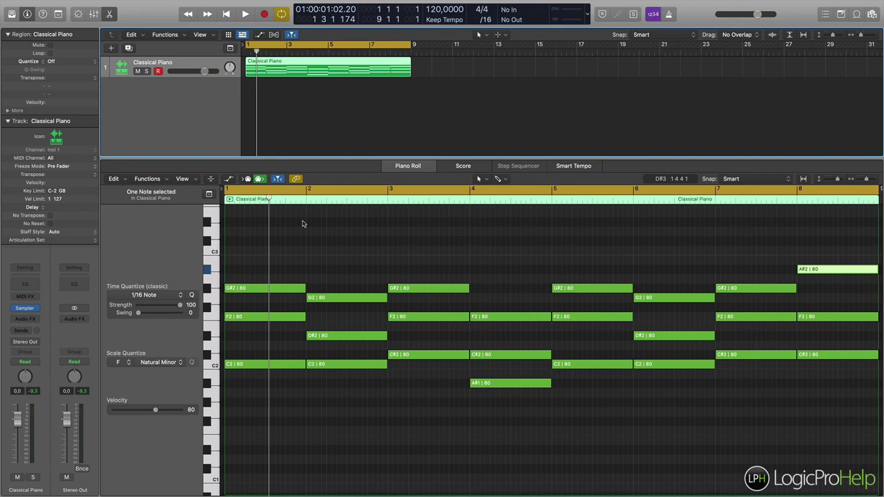
key(Return)
key(space)
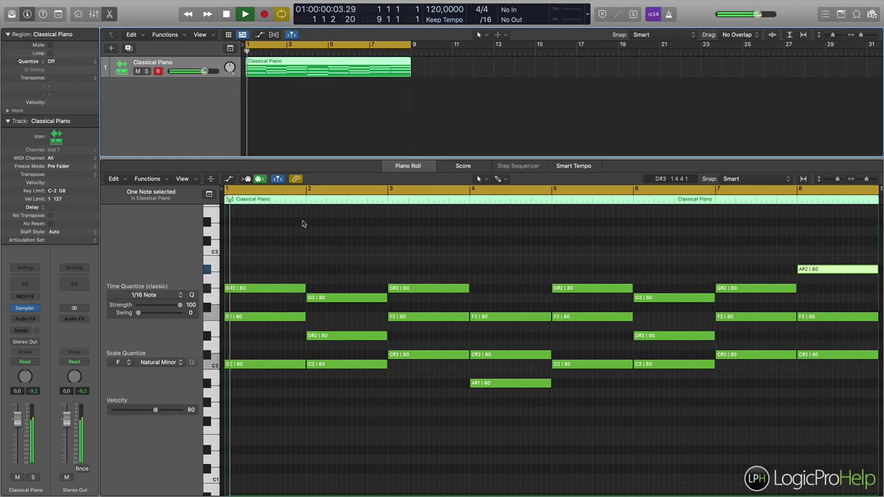
key(space)
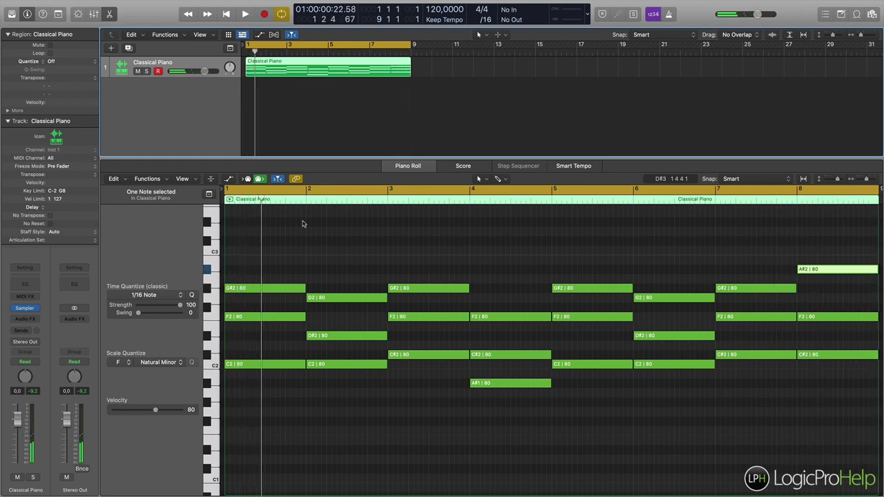
Switch to the browser and look through the other popular chord progressions, down to Those Magic Changes and Gaining Popularity
key(ctrl+Left)
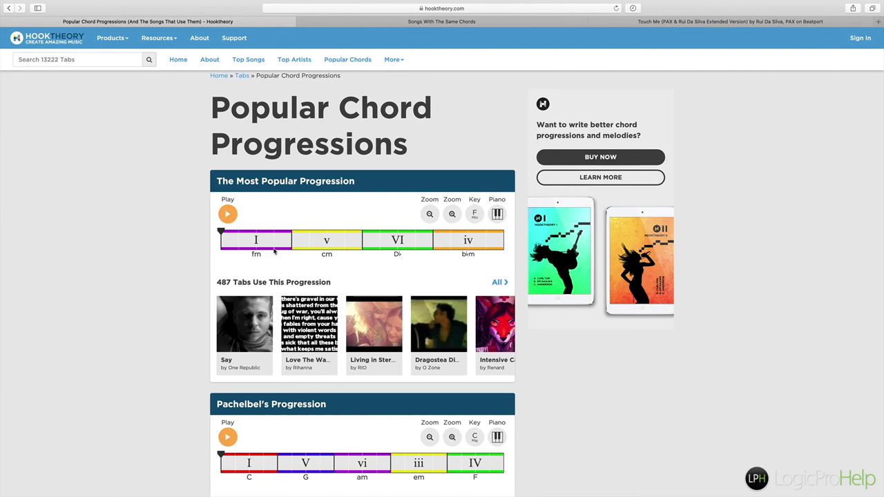
scroll(172, 281, down, 1)
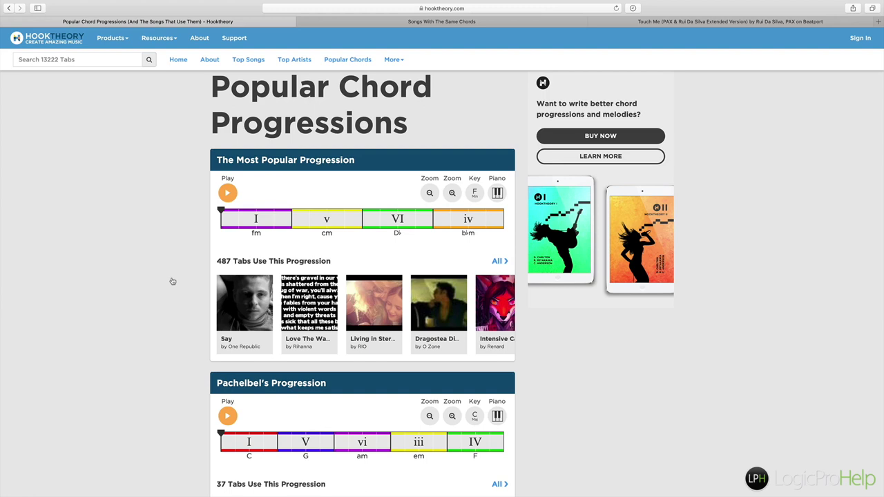
scroll(172, 281, down, 10)
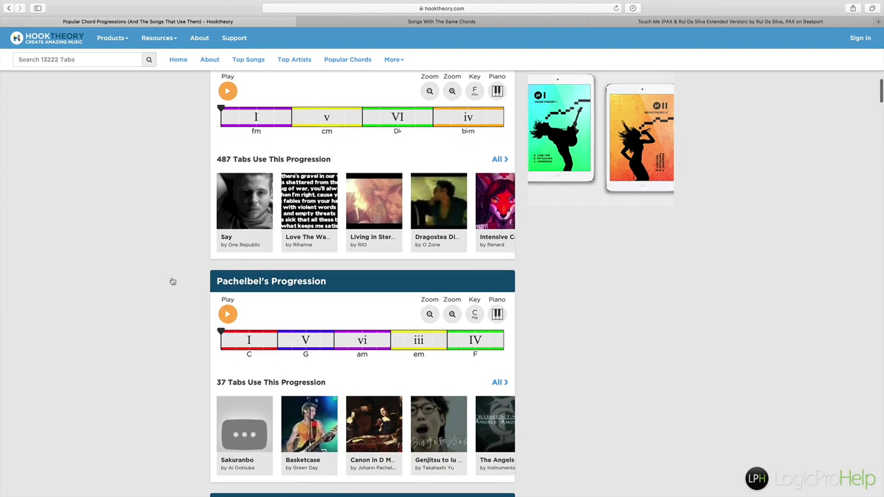
scroll(173, 282, down, 5)
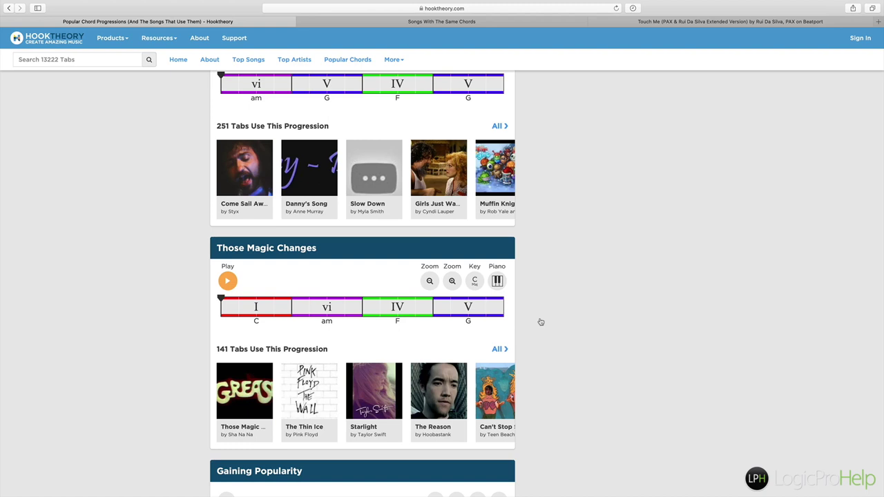
scroll(408, 325, down, 5)
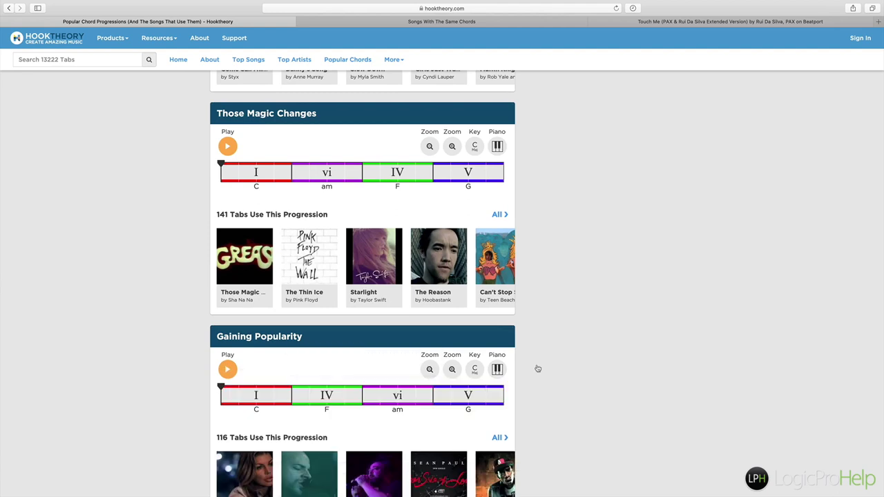
scroll(538, 368, down, 3)
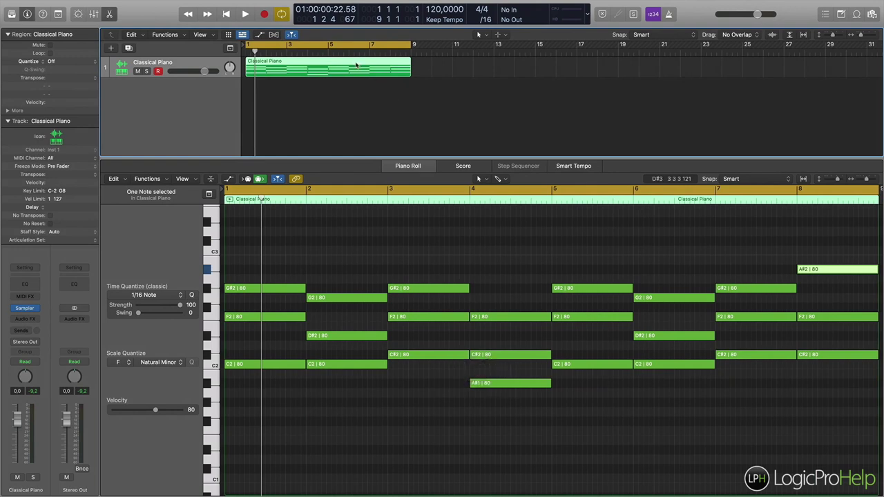
Back in Logic Pro, create a second Classical Piano track with the same settings below the first
key(super+d)
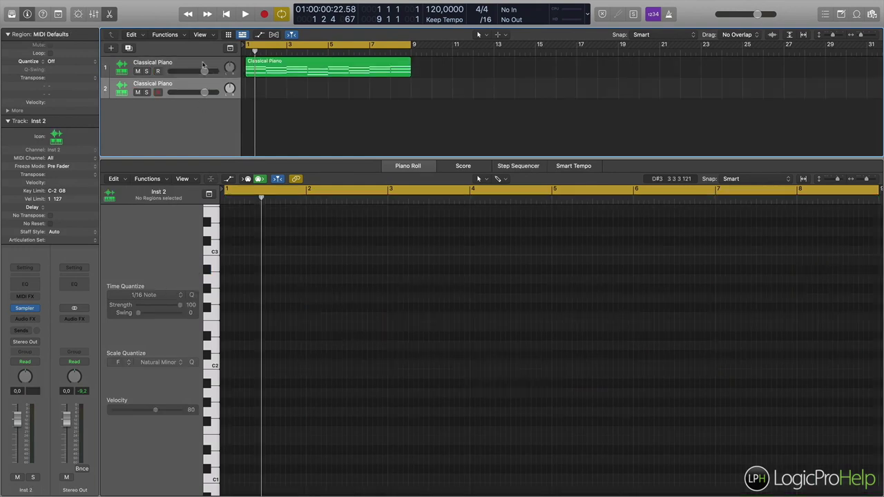
Create an empty MIDI region at bar 1 on the second Classical Piano track and extend it to four bars
right_click(248, 90)
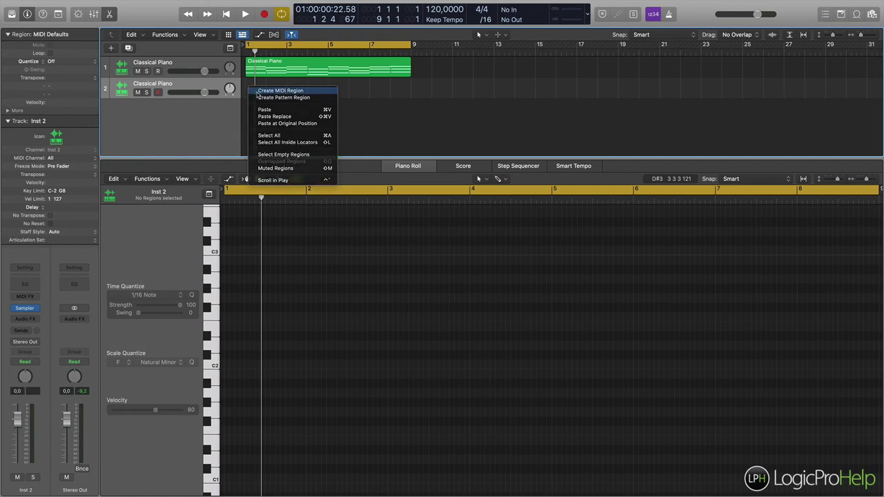
click(255, 90)
drag(268, 92, 325, 91)
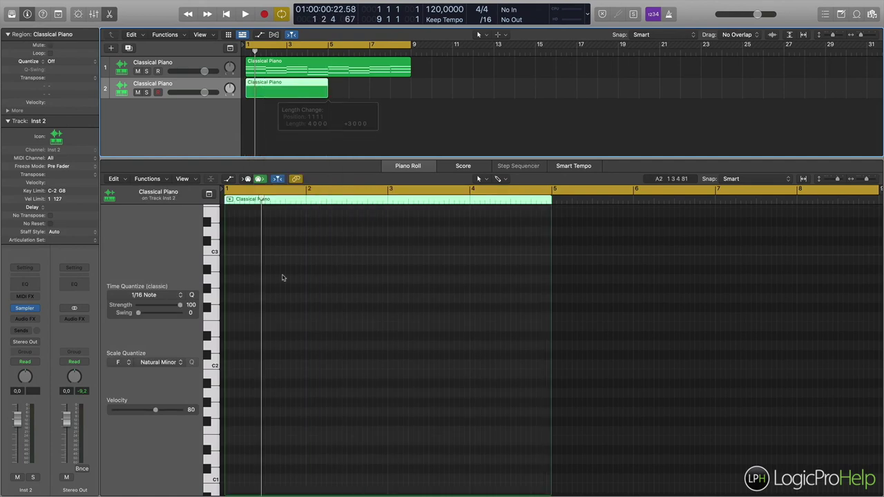
Switch to the browser, open Hooktheory's Songs With The Same Chords page, set the key to F and choose F as the first chord
key(ctrl+Left)
key(ctrl+Tab)
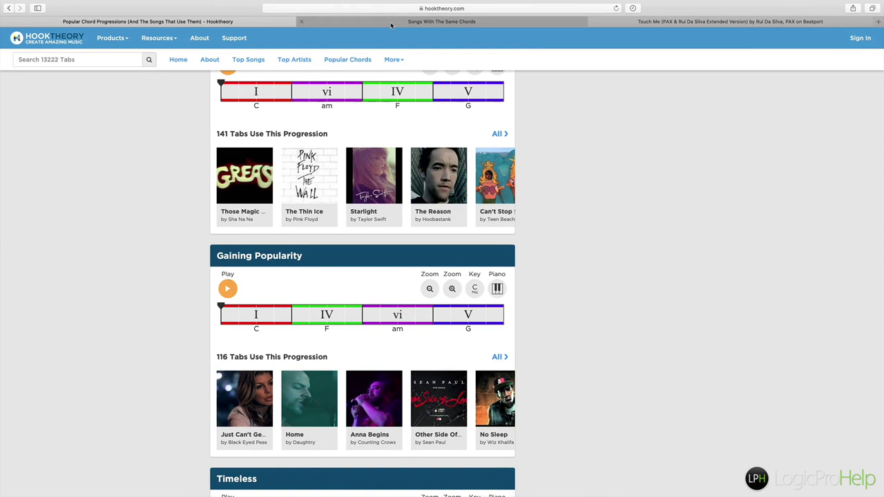
click(63, 60)
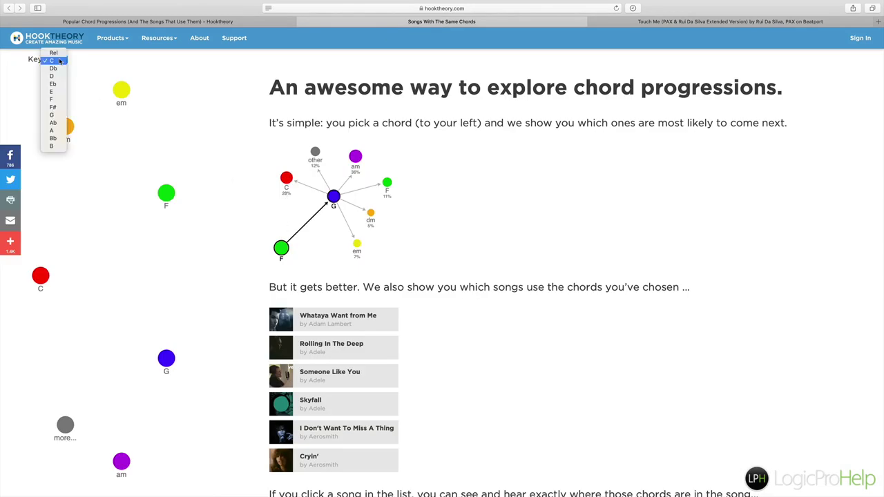
click(53, 99)
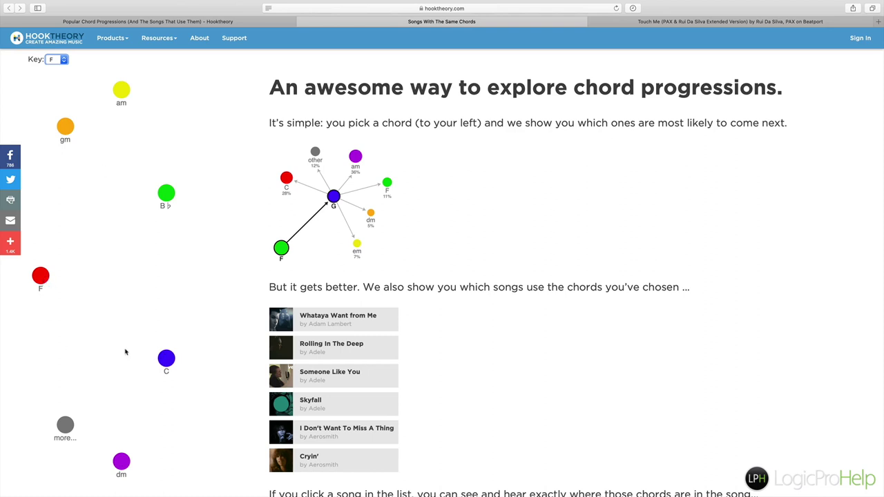
click(39, 277)
click(43, 281)
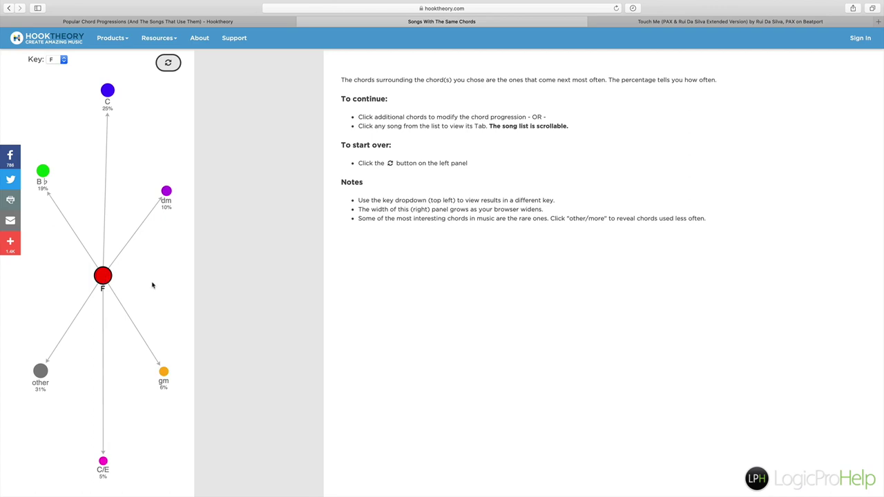
Back in Logic Pro, add a one-bar F major chord in bar 1 of the new region with notes F1, A1 and C2
key(ctrl+Right)
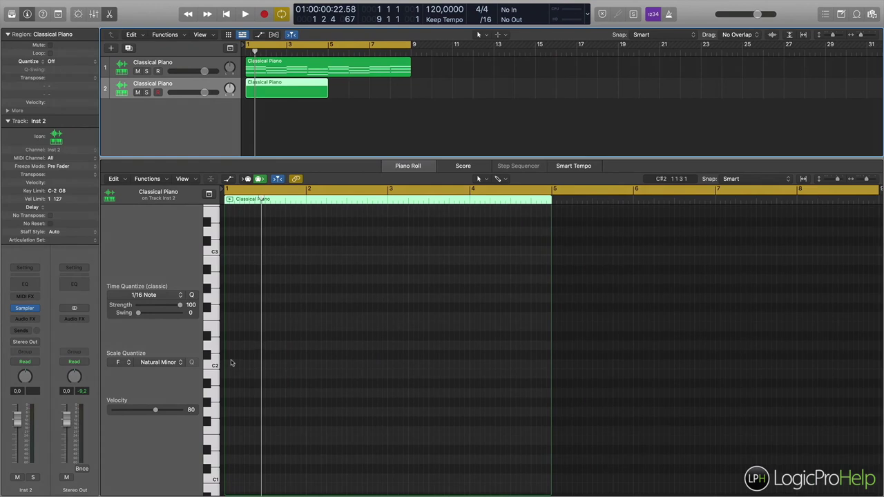
super+click(231, 413)
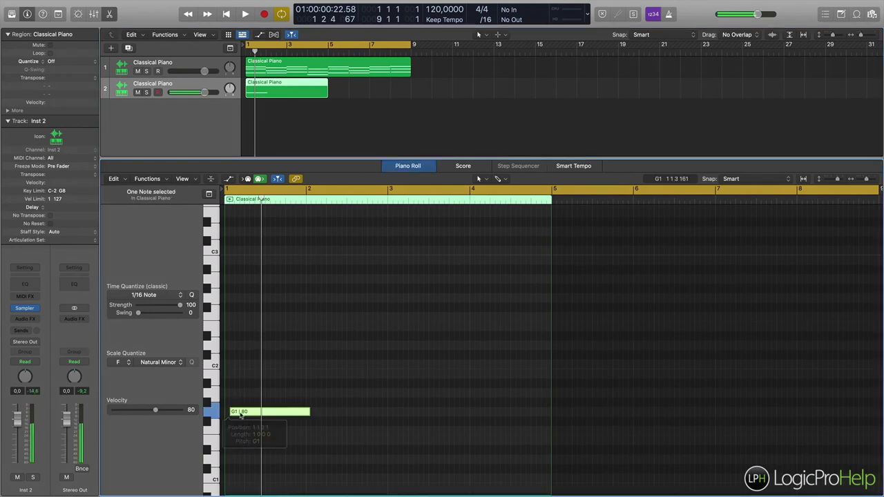
drag(240, 413, 245, 385)
drag(245, 391, 248, 364)
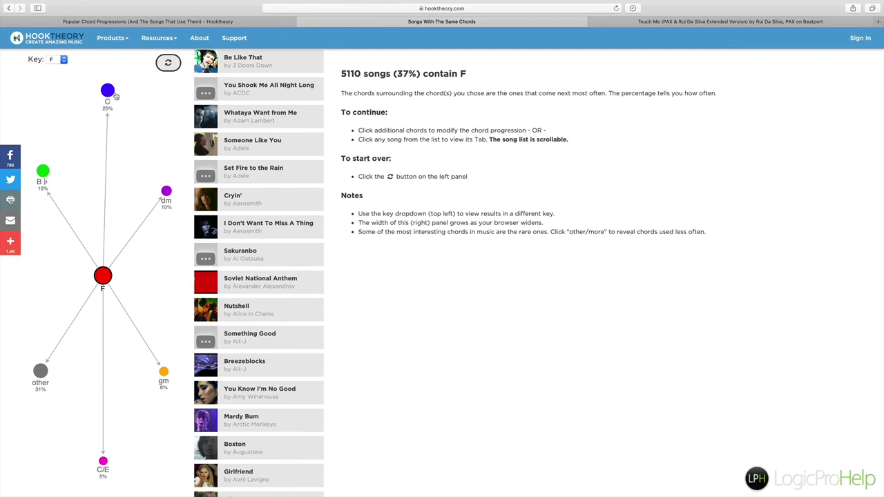
Following Hooktheory's C suggestion, add a one-bar C major chord in bar 2 in Logic Pro with notes C2, E2 and G2
key(ctrl+Right)
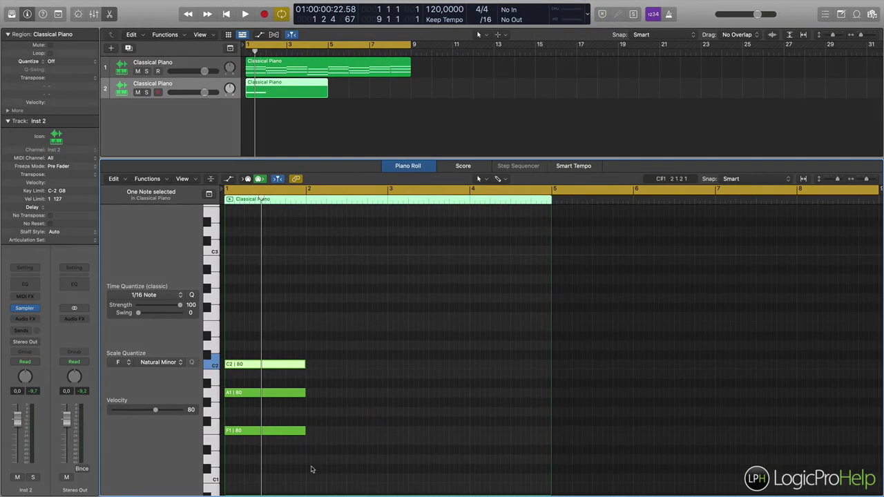
click(313, 366)
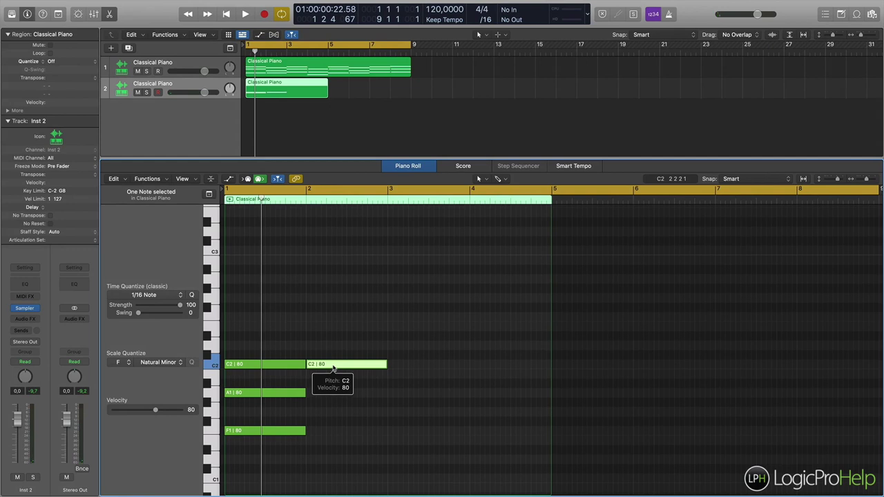
drag(331, 366, 331, 301)
scroll(330, 283, up, 1)
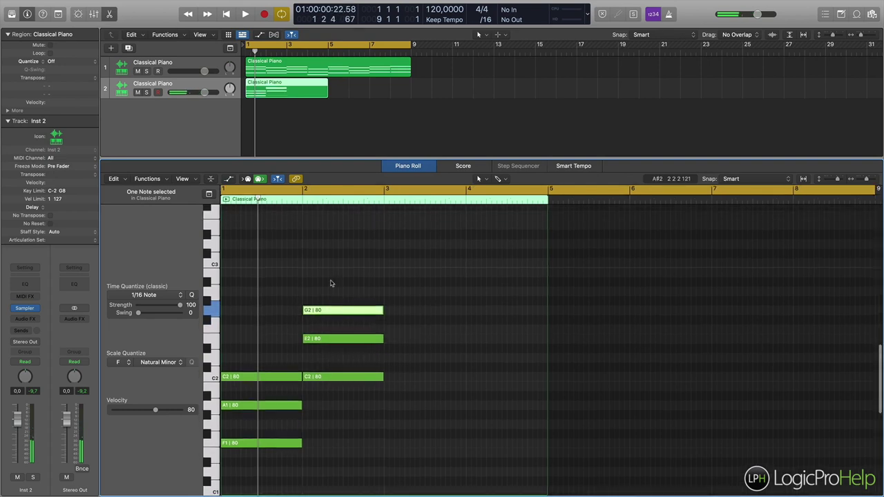
Solo the second Classical Piano track and play back its first two chords
key(space)
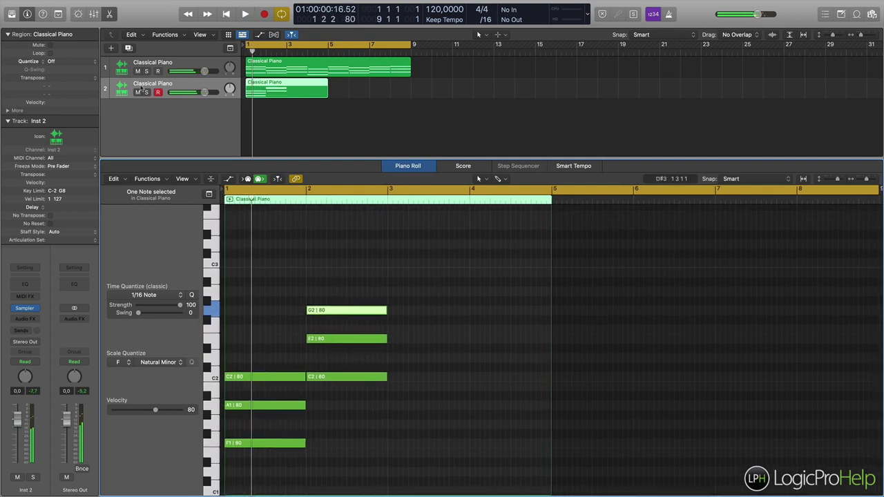
click(146, 92)
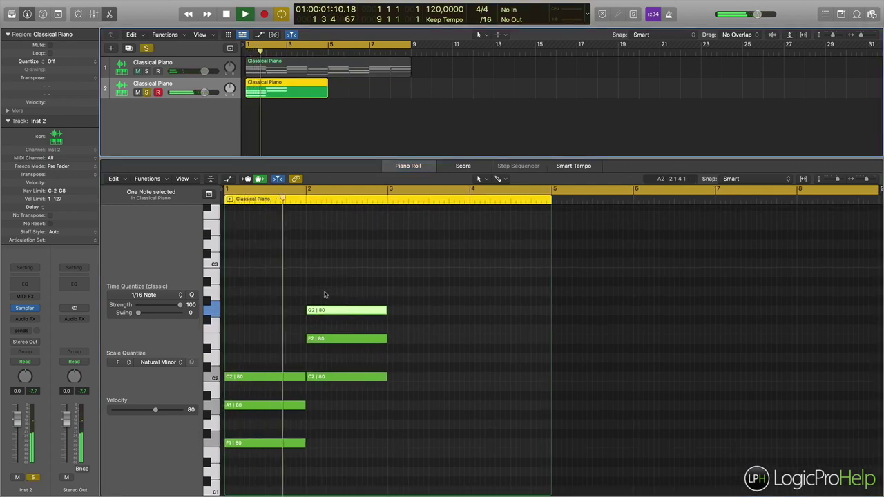
key(space)
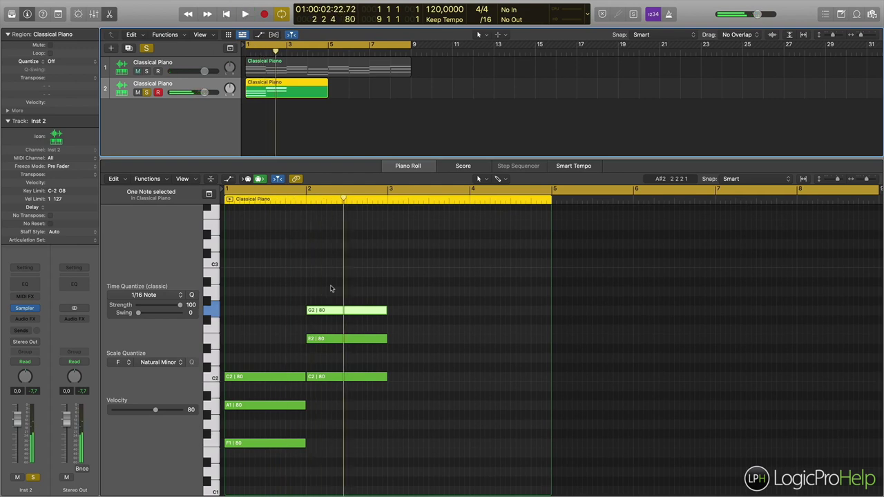
Switch to the browser to check which chords Hooktheory suggests after F, and return to Logic Pro
key(ctrl+Left)
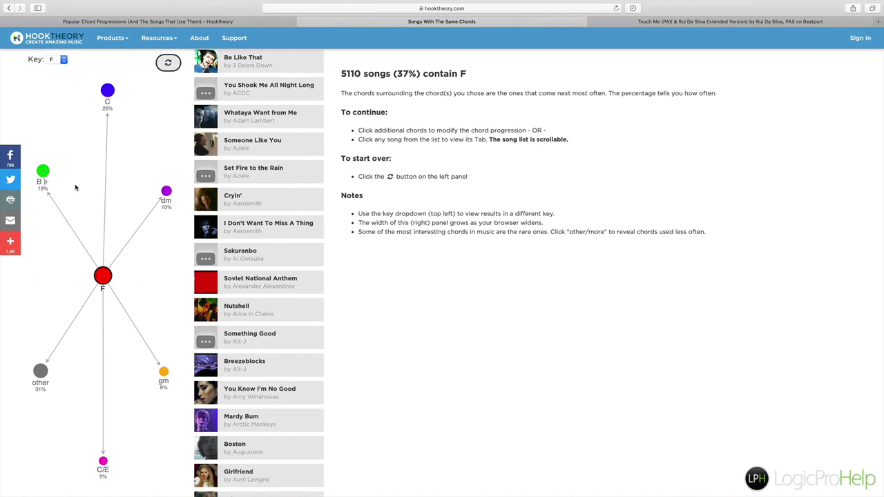
key(ctrl+Right)
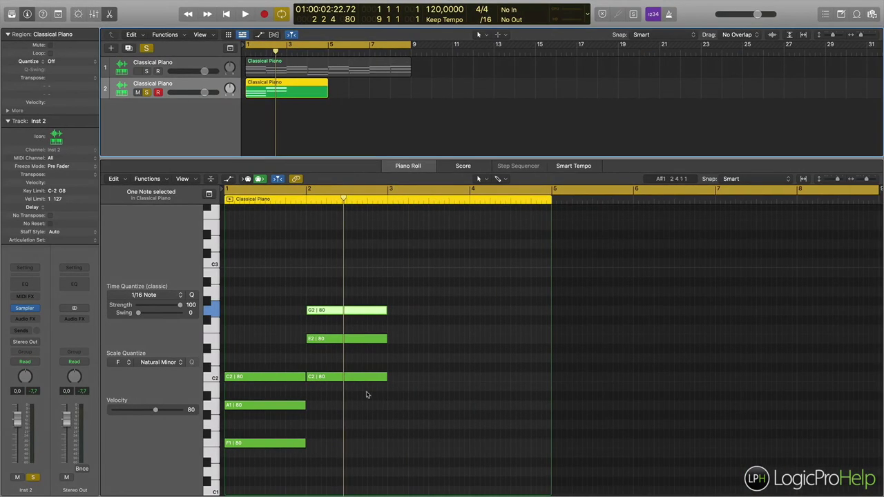
key(ctrl+Left)
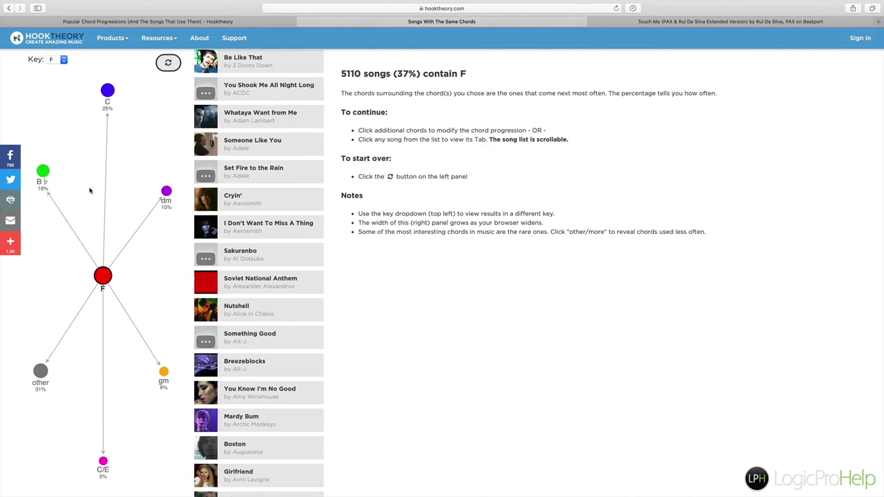
key(ctrl+Right)
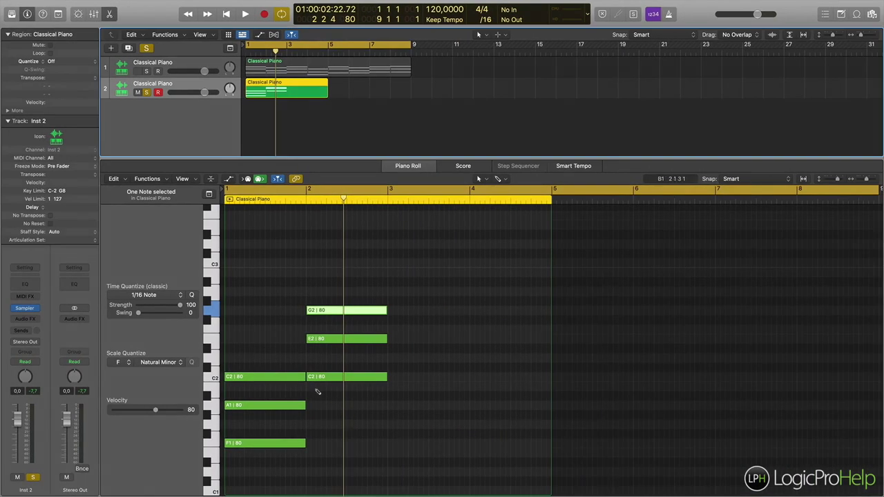
super+click(318, 387)
drag(327, 391, 330, 402)
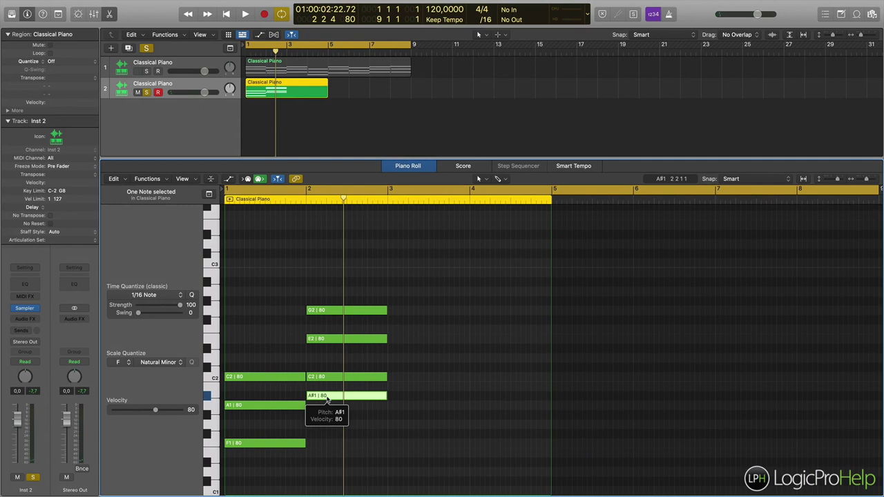
key(Delete)
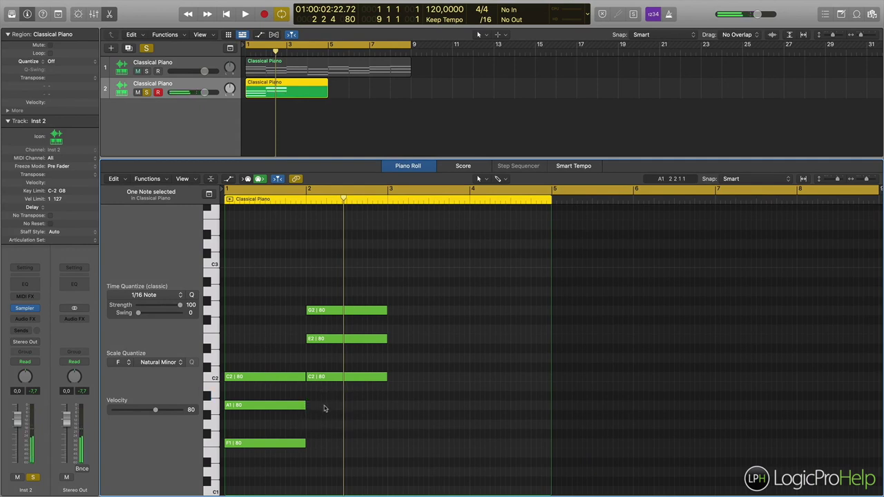
Move the whole bar 2 chord down two semitones to A#1, D2 and F2, and play back both chords
drag(324, 408, 343, 259)
drag(330, 390, 330, 409)
click(436, 383)
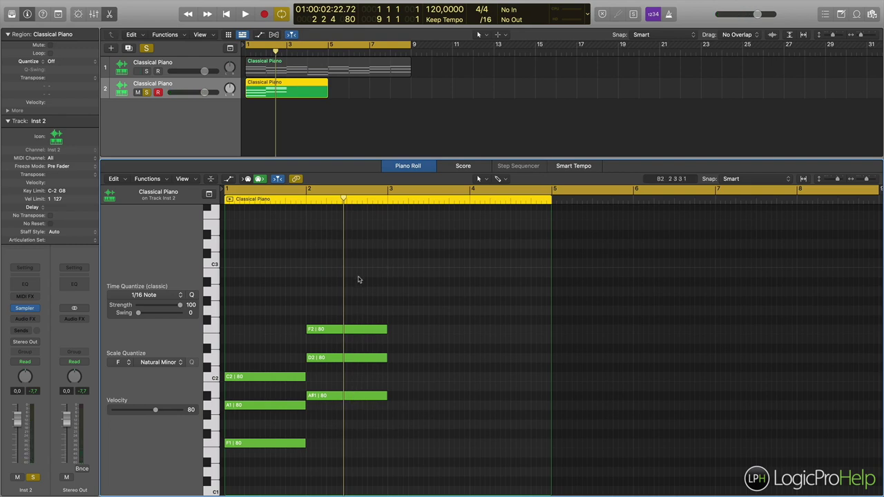
key(space)
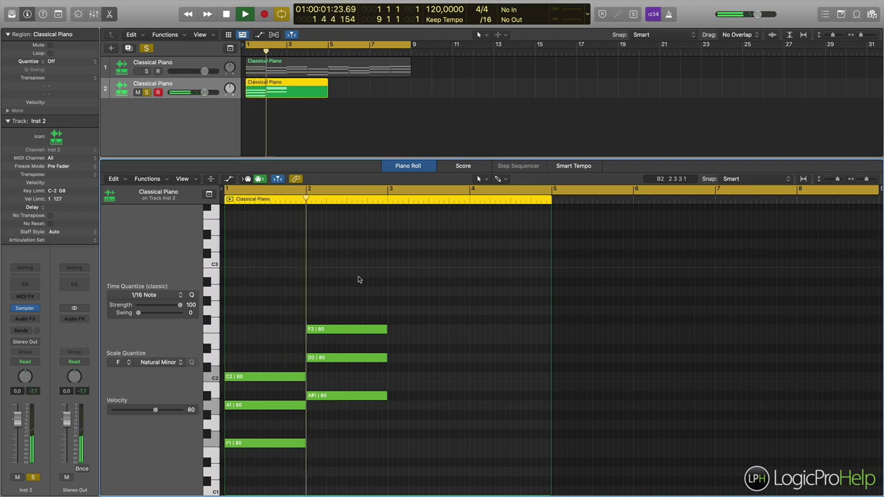
key(space)
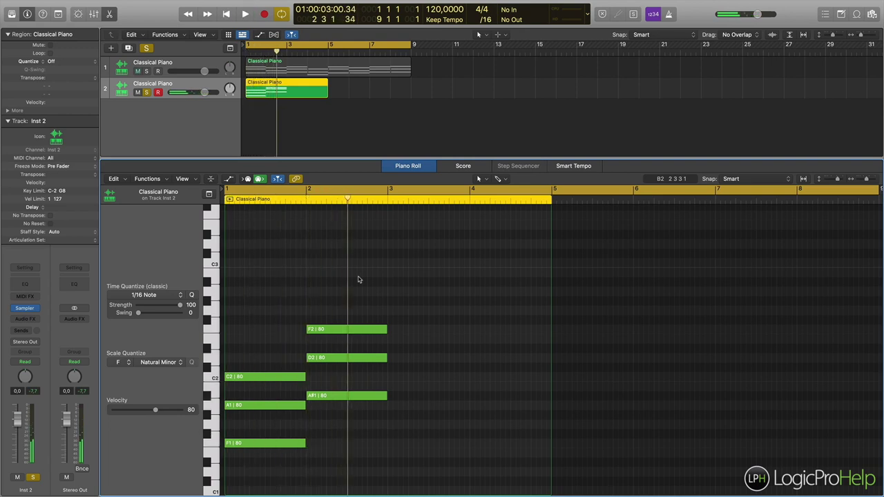
Choose B♭ after F in Hooktheory, copy the bar 2 chord into bar 3 in Logic Pro as C2, E2 and G2, and play it back
key(ctrl+Left)
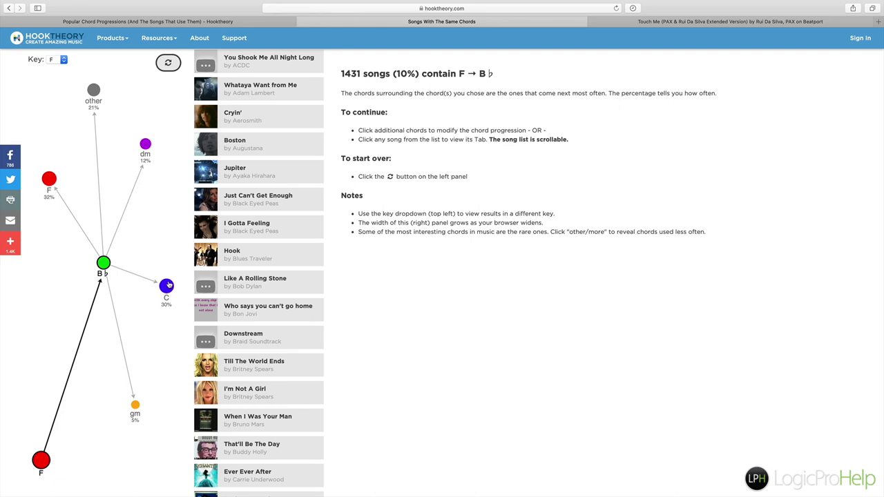
key(ctrl+Right)
drag(339, 416, 373, 362)
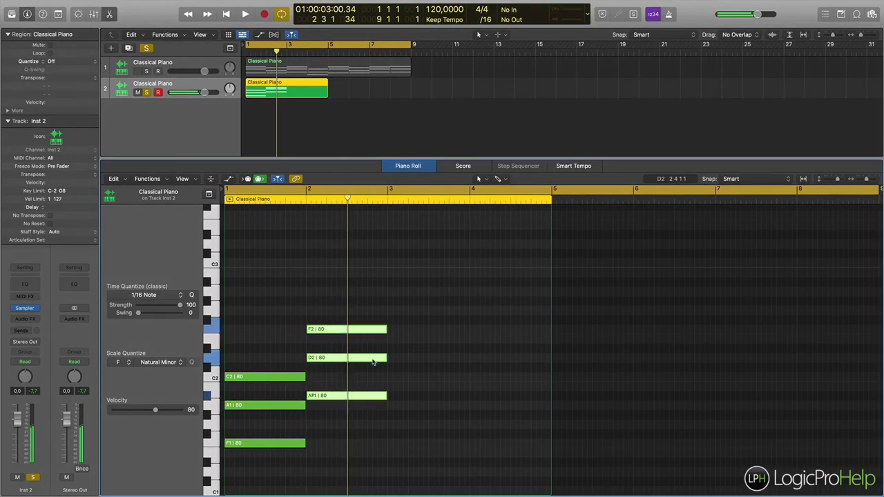
drag(352, 400, 433, 381)
key(Return)
key(space)
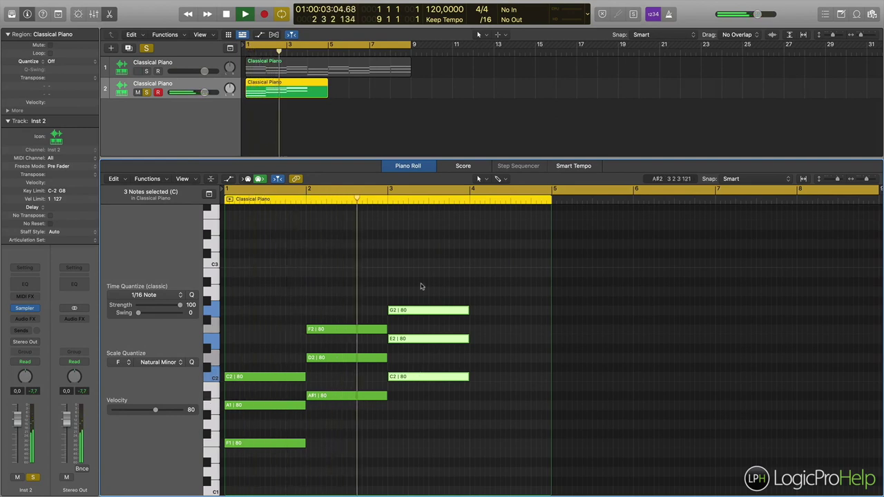
key(space)
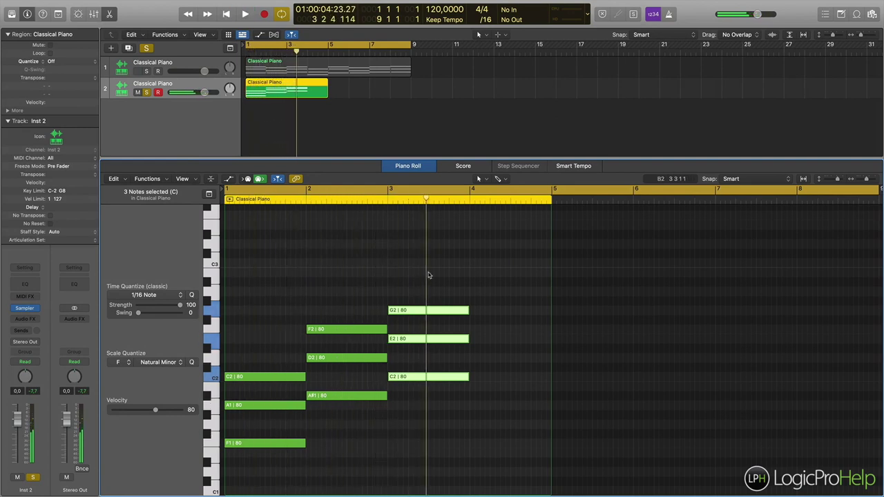
Check Hooktheory in the browser, add a D minor chord in bar 4 in Logic Pro with D2, F2 and A2, and play it back
key(ctrl+Left)
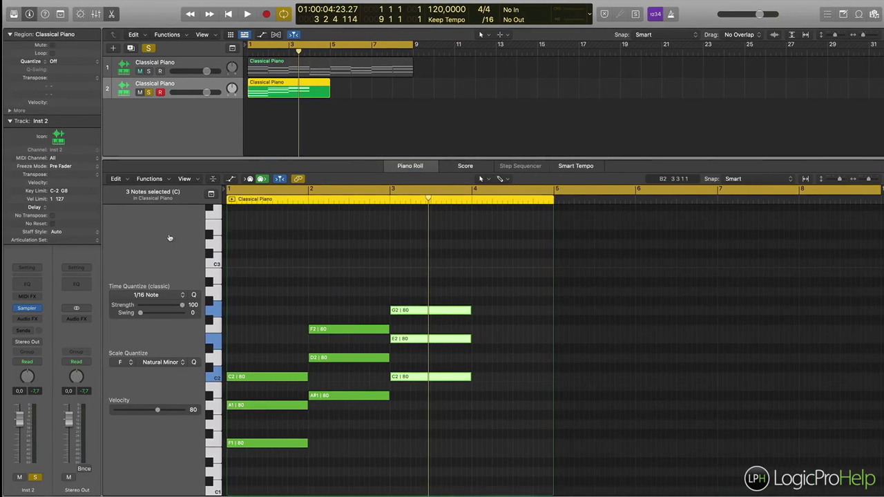
drag(473, 359, 506, 296)
key(Return)
key(space)
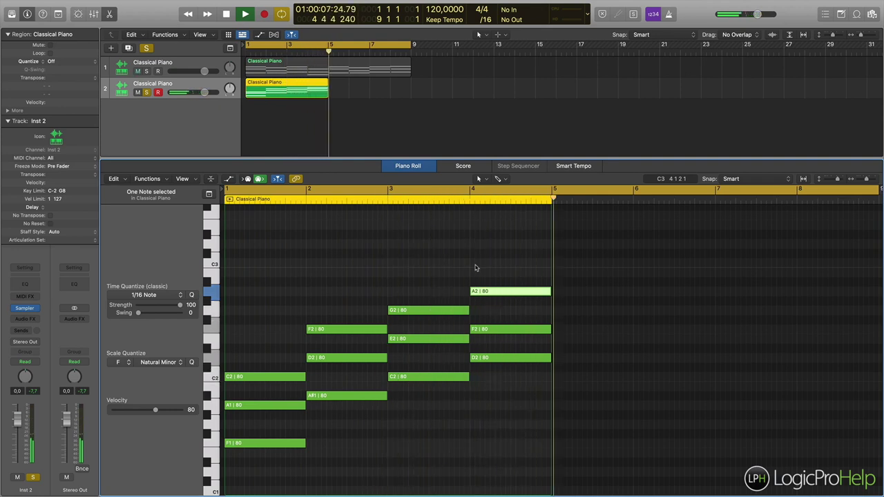
key(space)
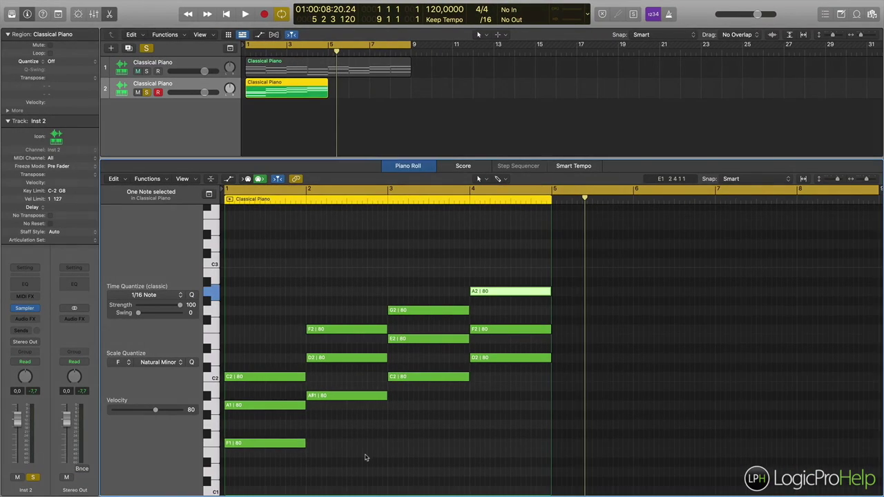
Lower the bar 4 chord to F1, A1 and C2 to make it F major, and play it back
drag(484, 414, 487, 228)
drag(493, 364, 492, 446)
click(487, 412)
mouse_move(486, 409)
mouse_down()
mouse_move(491, 400)
mouse_move(494, 410)
mouse_up()
key(space)
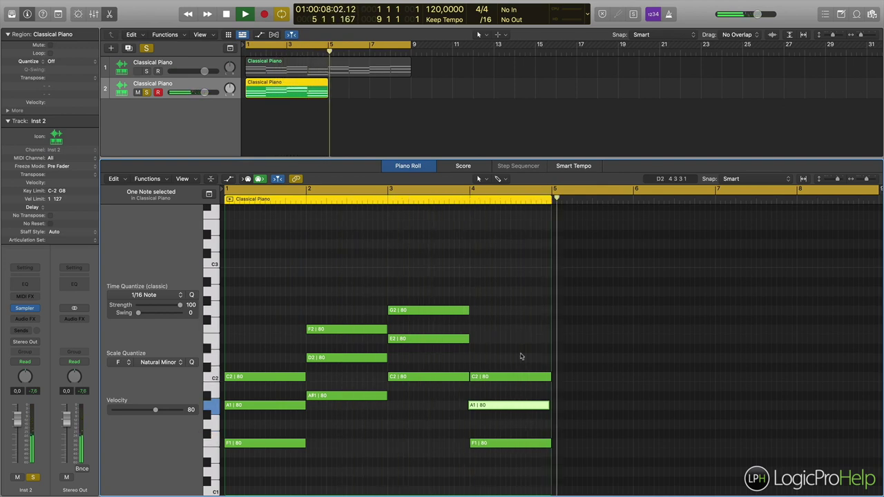
key(space)
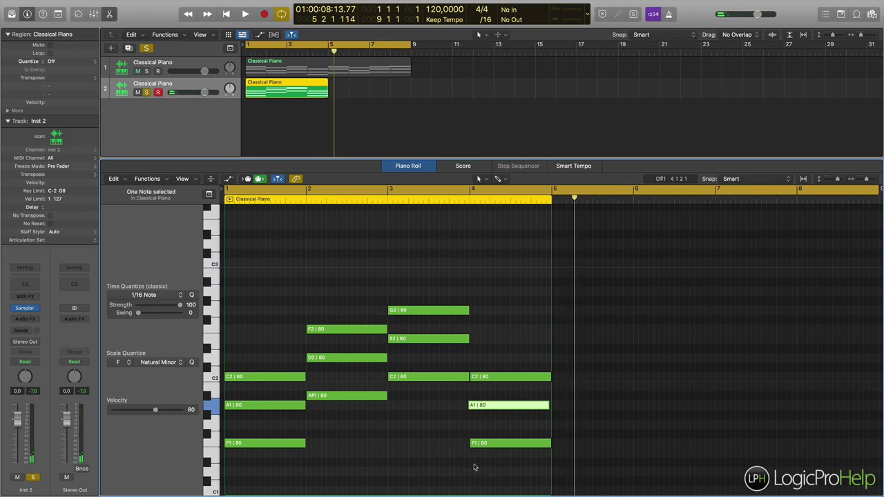
Delete the bar 4 chord, lengthen the bar 3 notes C2, E2 and G2 through bar 4, and select the region
drag(482, 472, 488, 387)
key(Delete)
drag(447, 302, 544, 387)
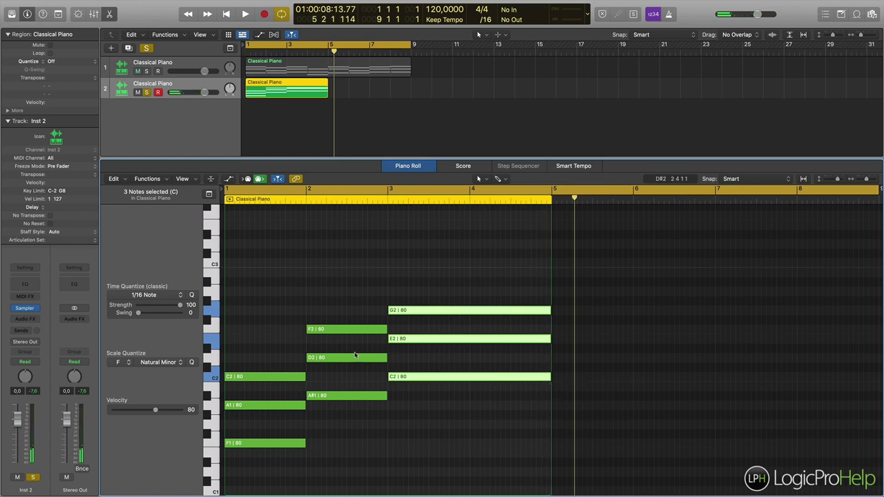
click(303, 88)
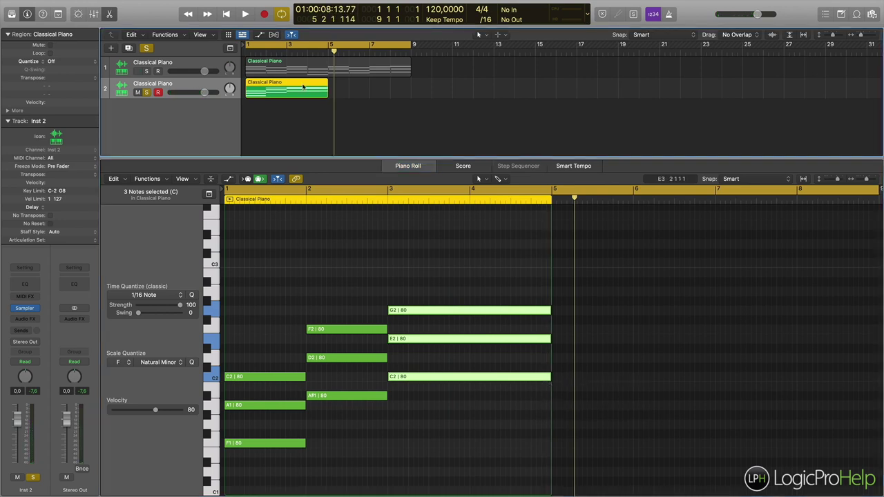
Set the cycle range to the selected four-bar region and play the progression back
key(super+u)
key(space)
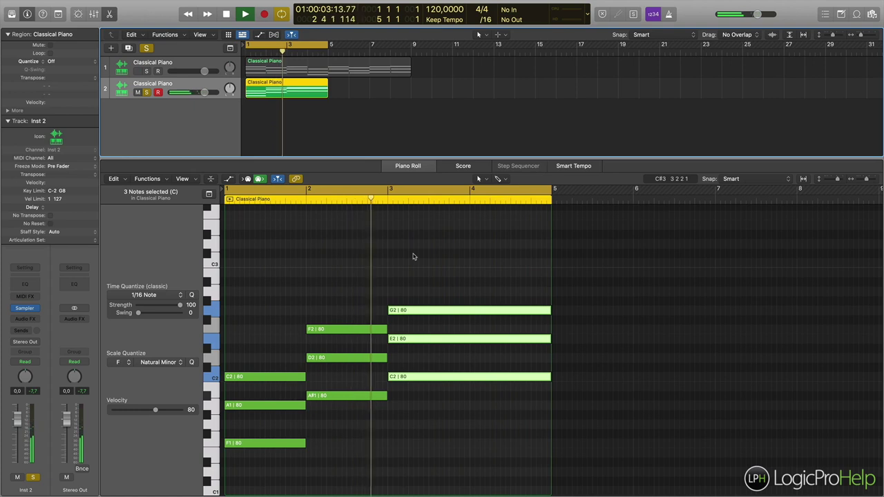
key(space)
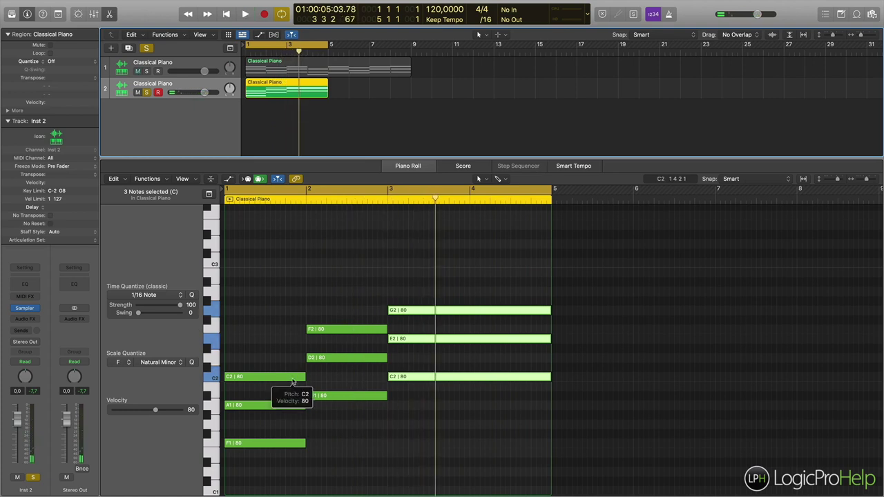
Shorten the F major chord F1, A1 and C2 in bar 1 to half a bar
drag(309, 391, 304, 442)
scroll(305, 442, down, 1)
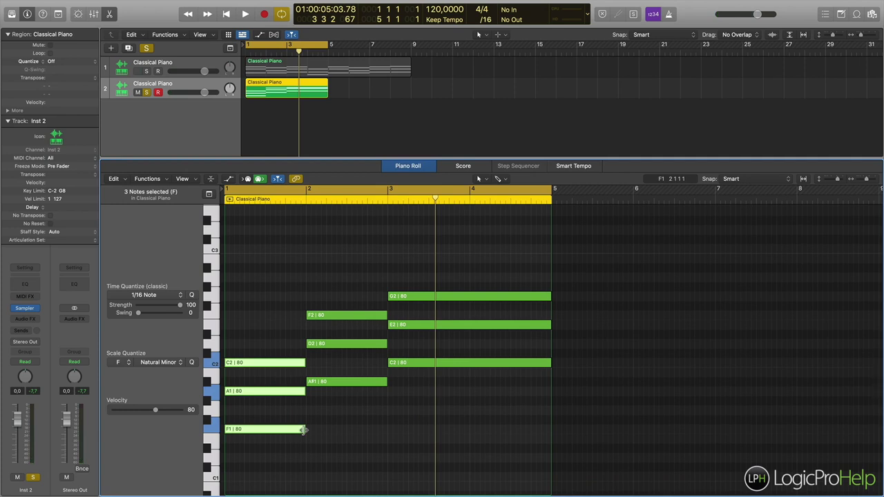
mouse_move(304, 431)
drag(304, 430, 264, 430)
Fit the B♭ chord into the second half of bar 1 and the C chord into bar 2 as a one-bar chord
drag(328, 387, 351, 264)
drag(379, 318, 309, 319)
drag(392, 383, 360, 302)
drag(306, 292, 306, 385)
drag(387, 377, 352, 300)
drag(469, 297, 387, 297)
Trim the region and the cycle range to two bars and play the progression back
drag(328, 95, 287, 95)
drag(327, 45, 289, 46)
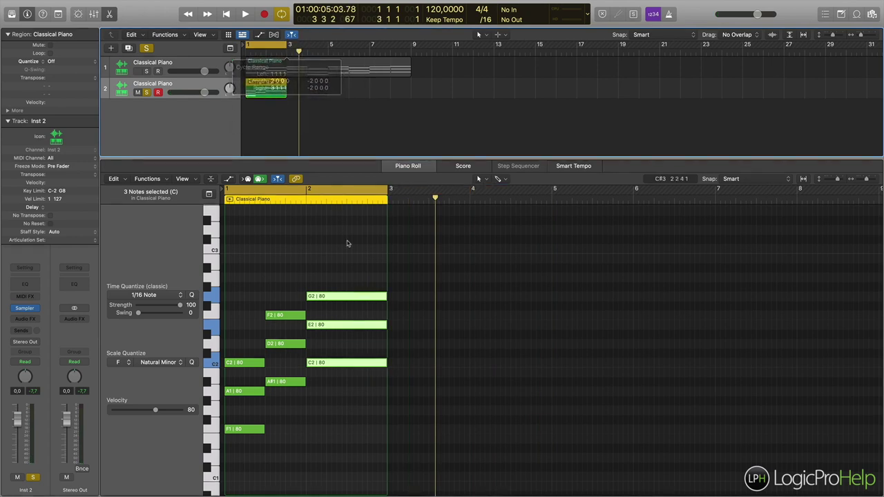
key(space)
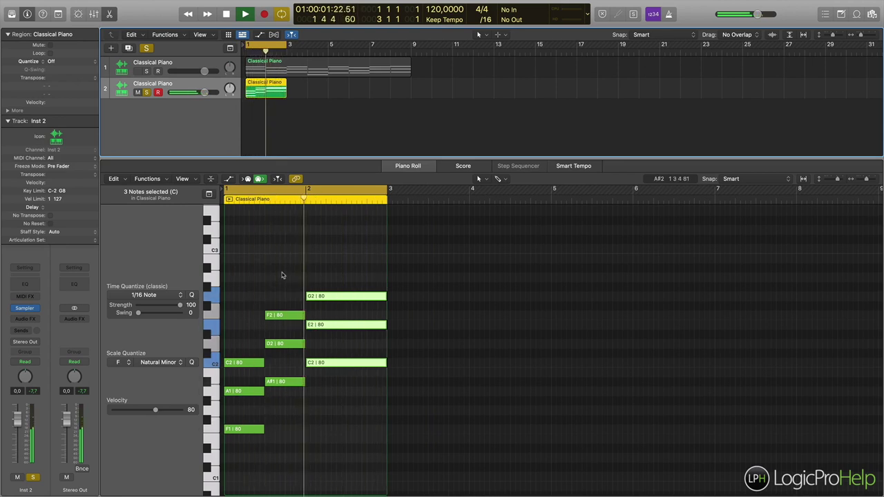
key(space)
Tighten the F and B♭ chords, start the C chord on beat 4 of bar 1, and play it back
drag(241, 349, 258, 432)
drag(297, 404, 271, 262)
drag(302, 315, 283, 315)
drag(304, 287, 289, 365)
key(space)
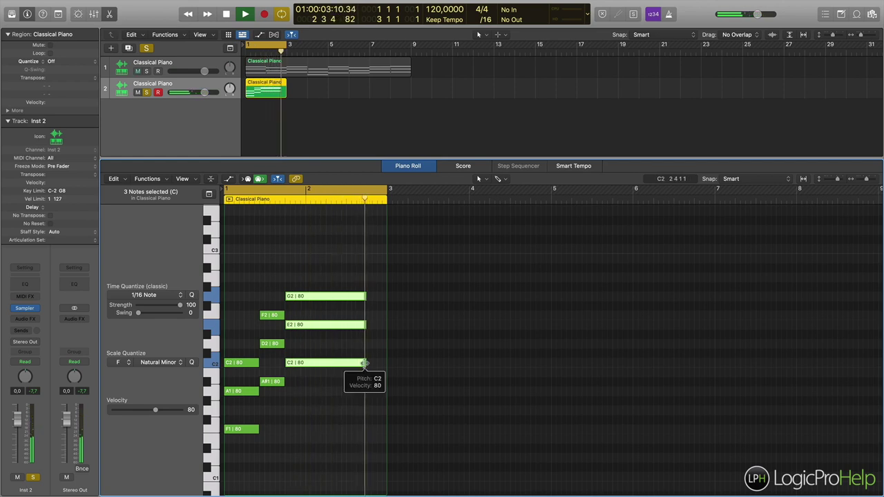
key(space)
Shorten the C chord to half a bar, copy the F major chord to beat 2 of bar 2, and play it back
drag(364, 365, 322, 367)
drag(231, 308, 251, 437)
mouse_move(241, 432)
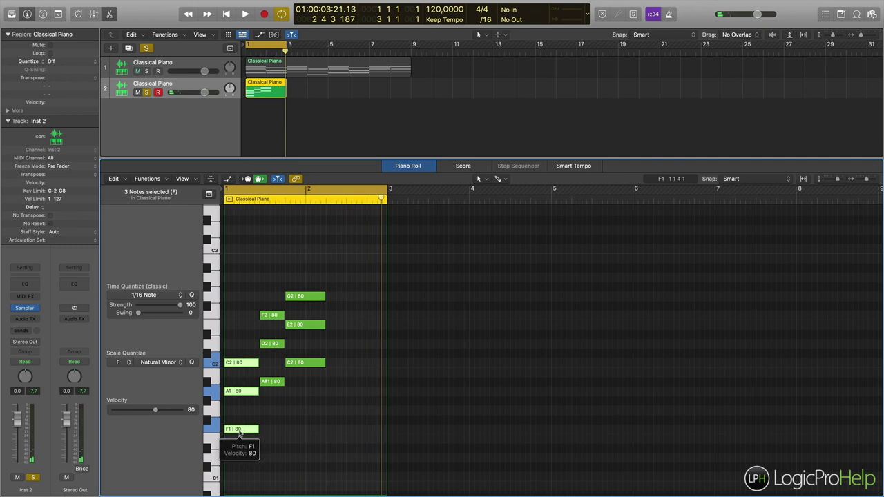
drag(241, 433, 346, 434)
key(space)
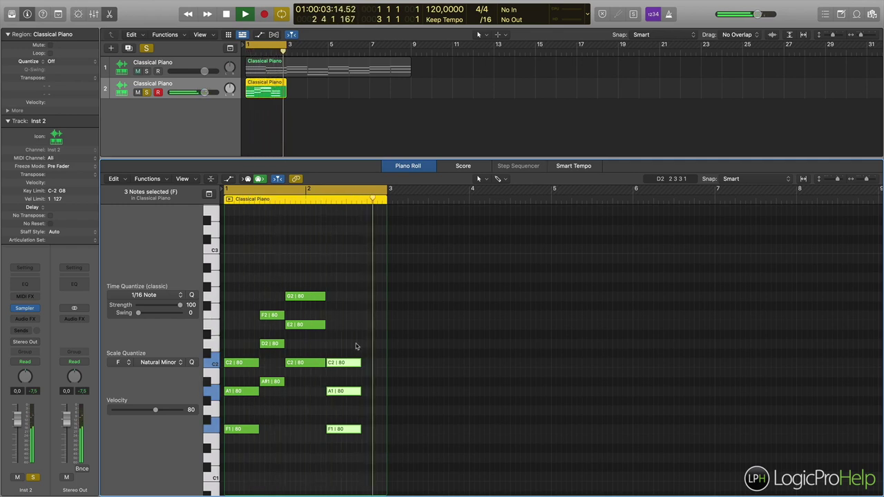
Add another F major chord copy at the end of bar 2 and trim its start to beat 4, one beat long
drag(359, 429, 380, 422)
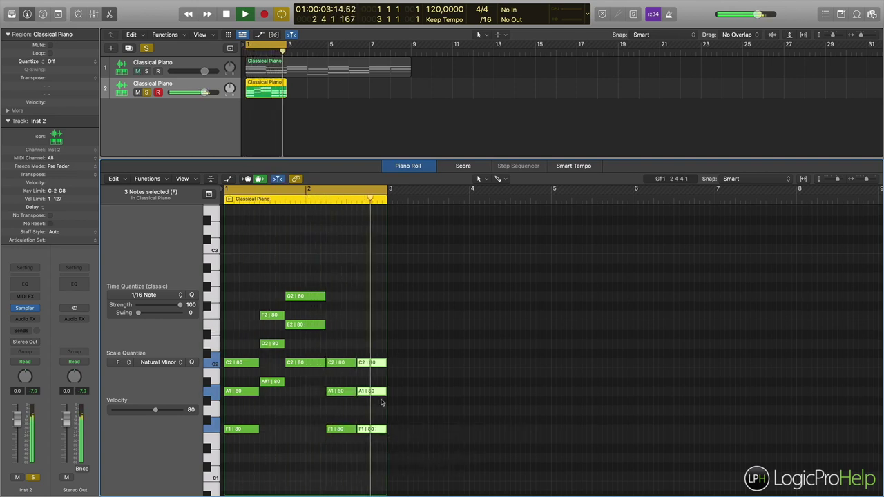
drag(370, 362, 385, 367)
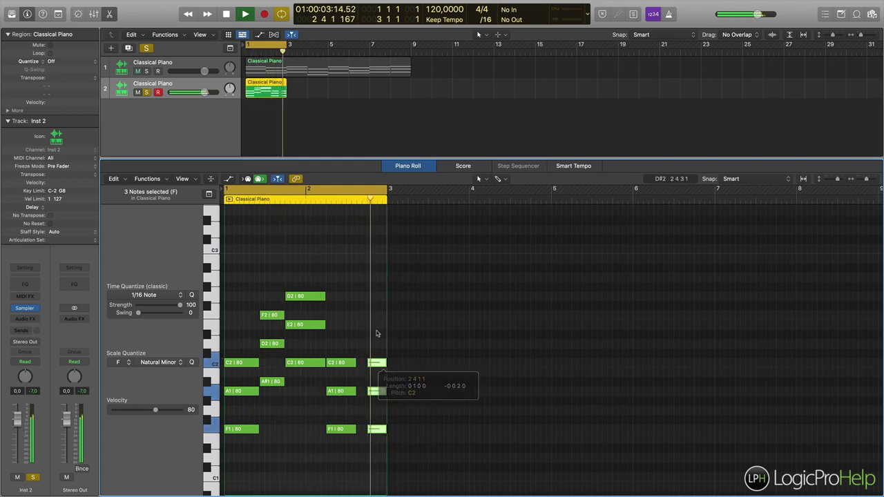
click(375, 332)
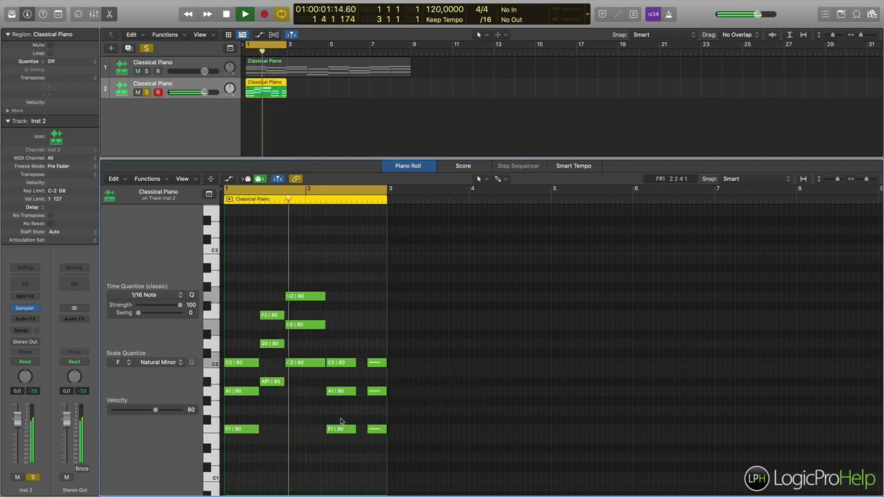
key(super+Right)
key(space)
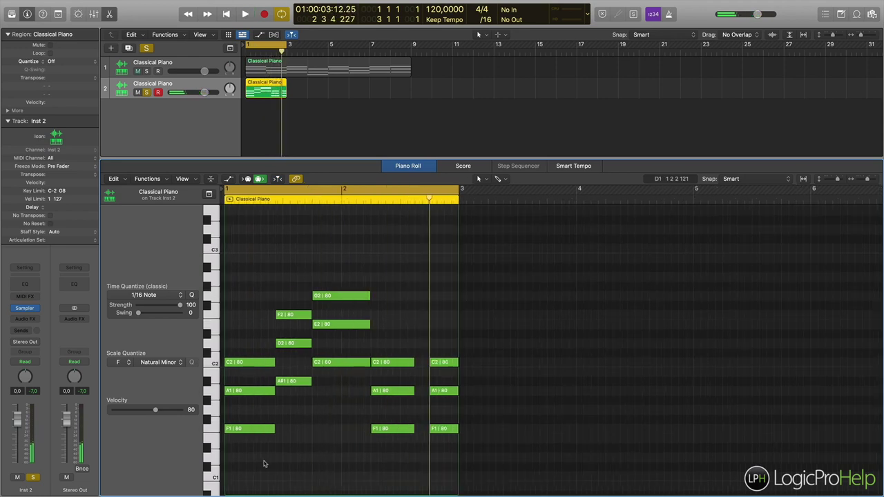
drag(253, 455, 254, 391)
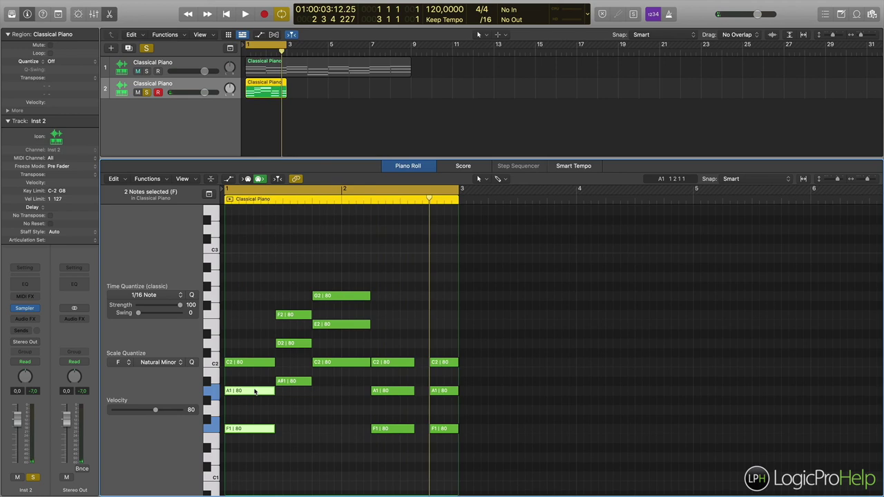
key(shift+alt+Up)
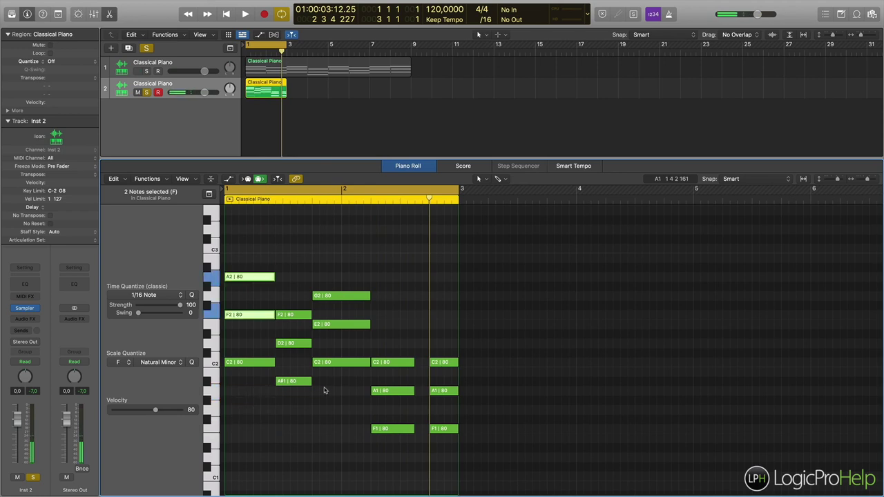
key(super+z)
Raise the first chord's F1 by an octave to F2 and play the progression back
click(264, 391)
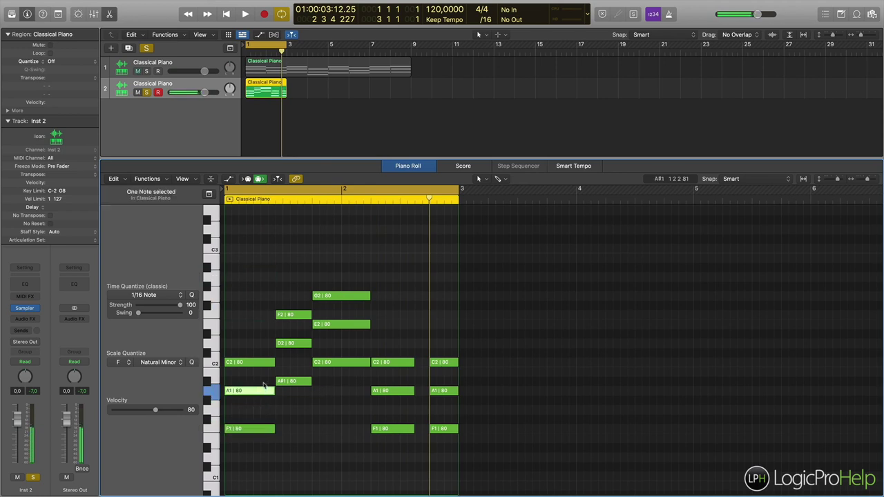
click(260, 428)
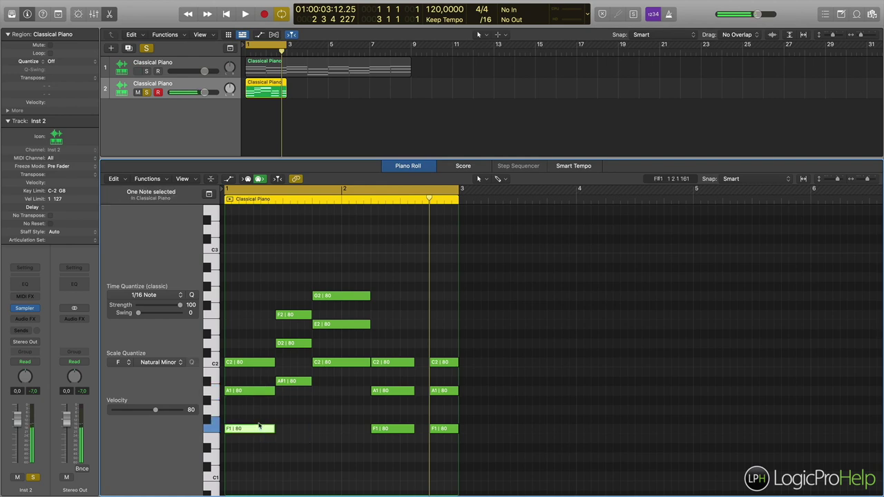
key(shift+alt+Up)
key(space)
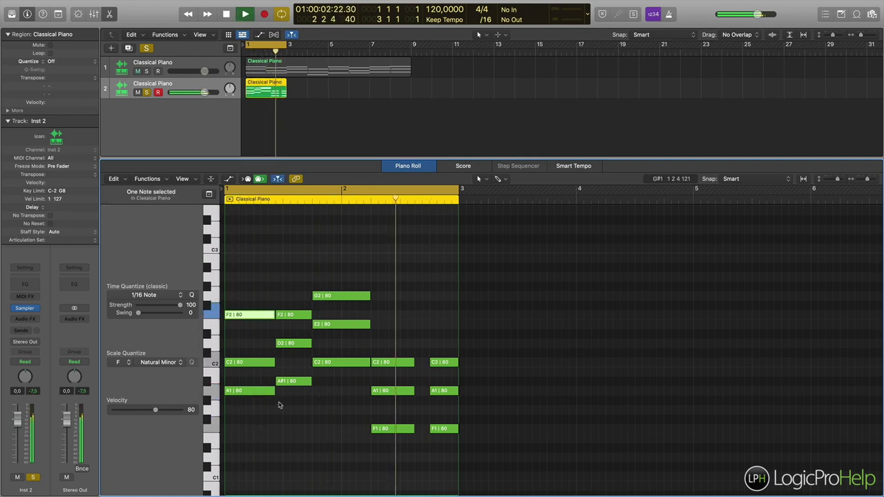
key(space)
Try the F1 and A1 of the chord on beat 2 of bar 2 an octave higher in playback, and lower them again
drag(379, 448, 394, 387)
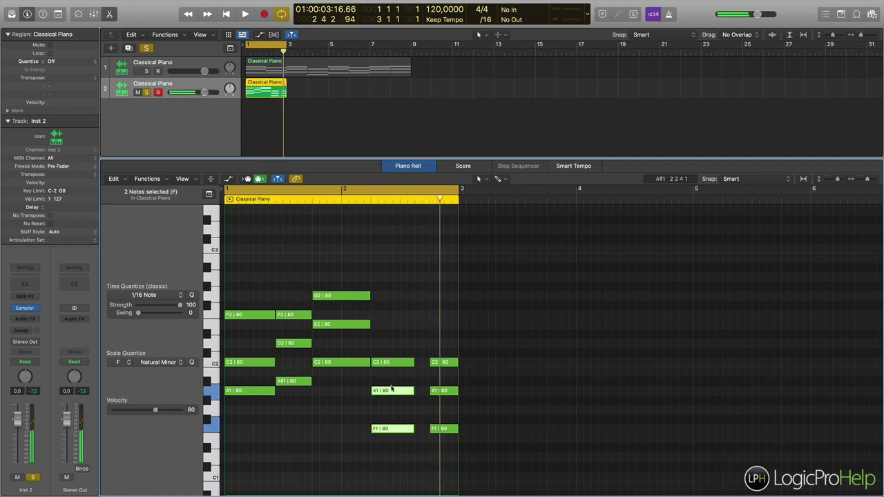
key(shift+alt+Up)
key(space)
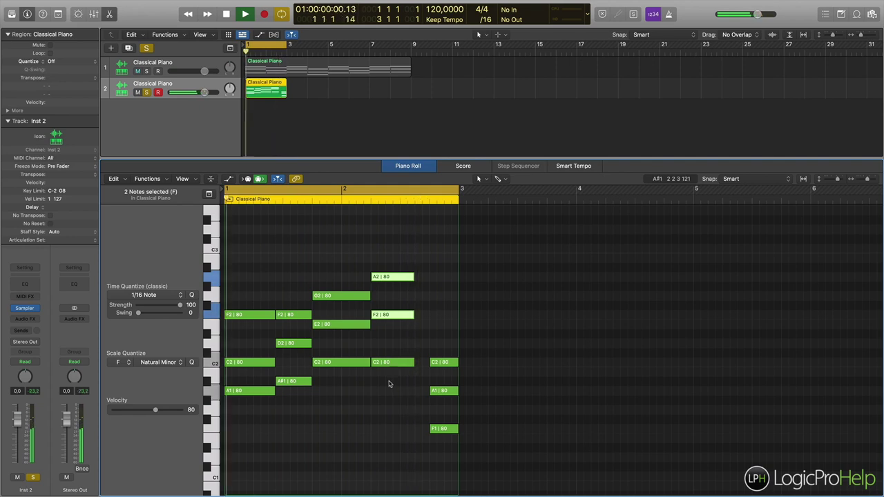
key(shift+alt+Down)
key(space)
click(441, 429)
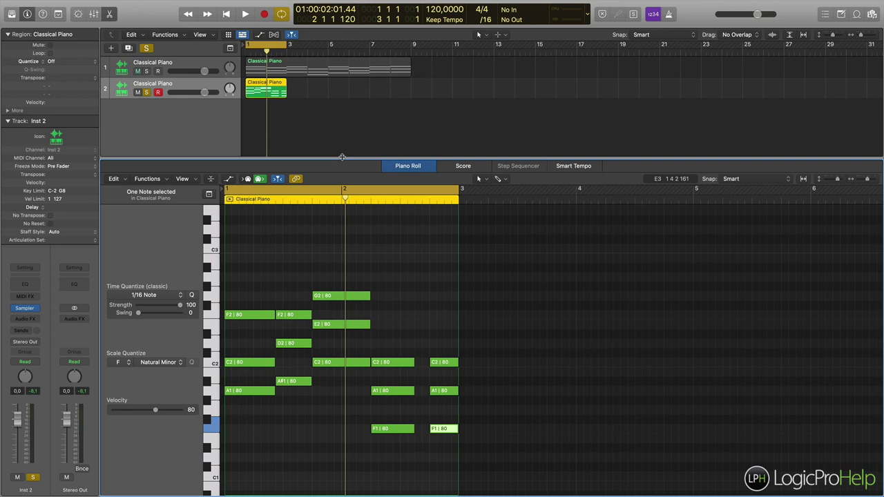
Close the note editor, switch to Hooktheory's popular chord progressions page in the browser, and play the Gaining Popularity progression
key(e)
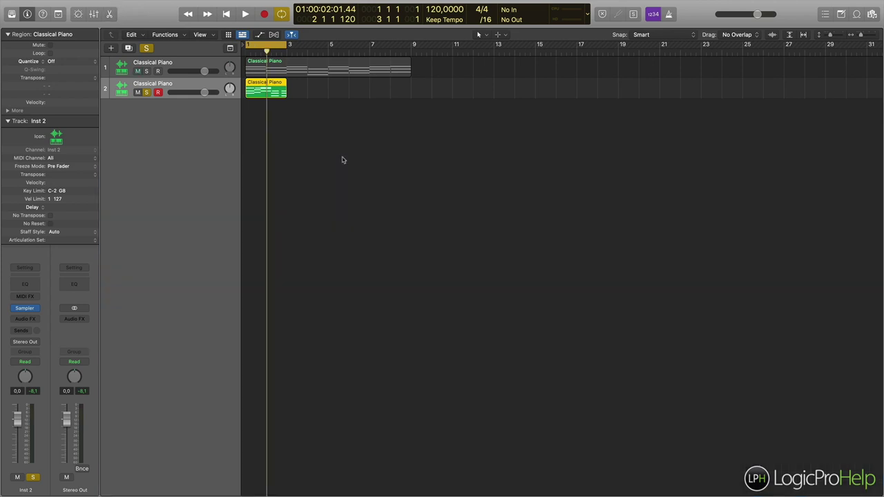
key(ctrl+Left)
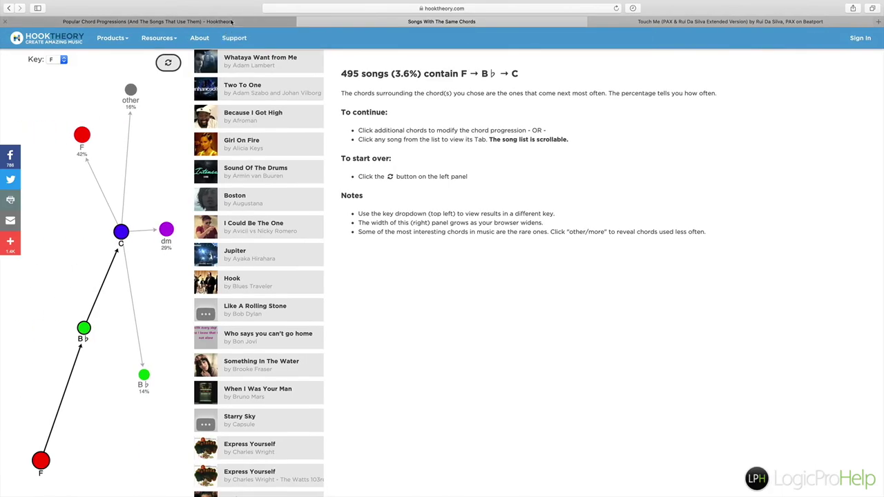
key(ctrl+shift+Tab)
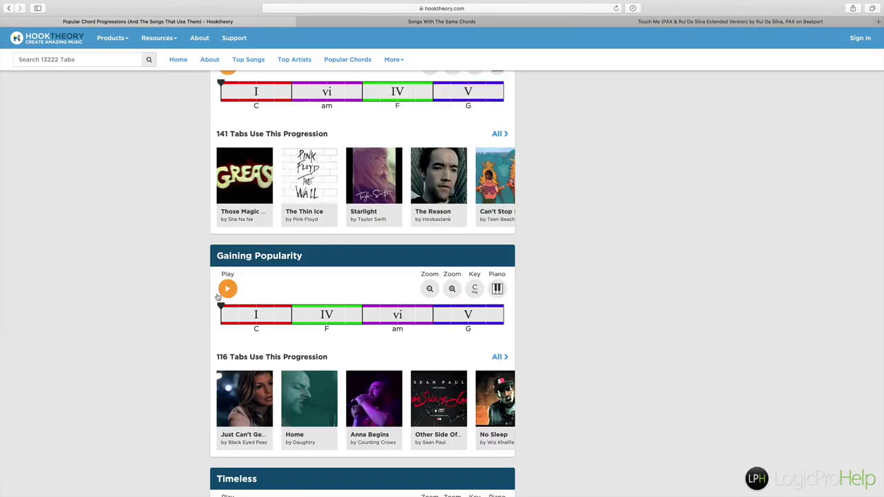
click(228, 290)
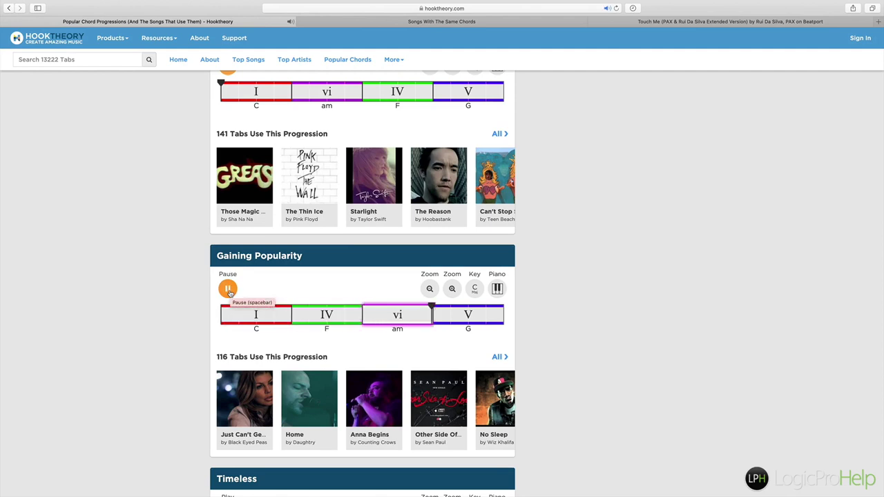
click(228, 290)
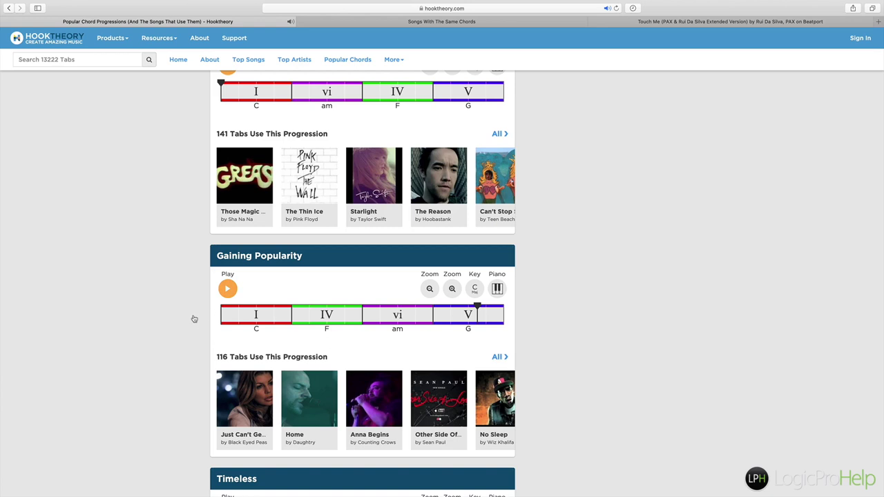
Browse down to the Timeless progression and show its piano keyboard
scroll(194, 320, down, 5)
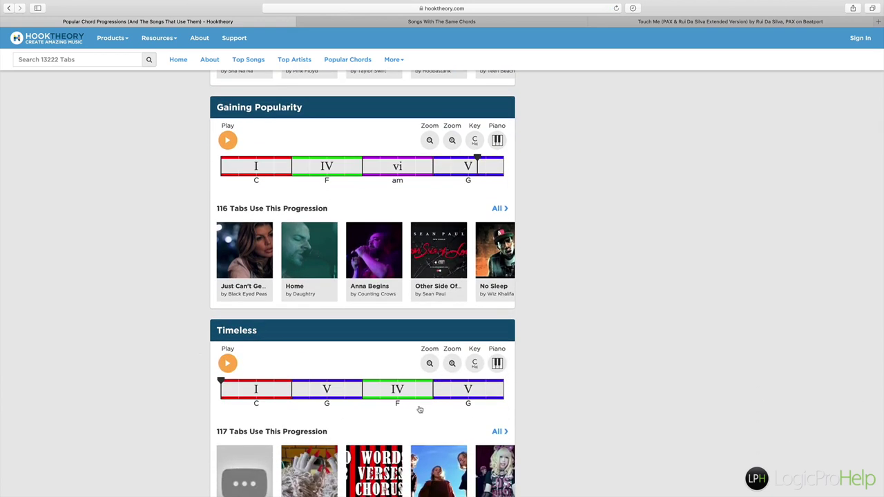
scroll(595, 373, down, 8)
scroll(596, 374, up, 7)
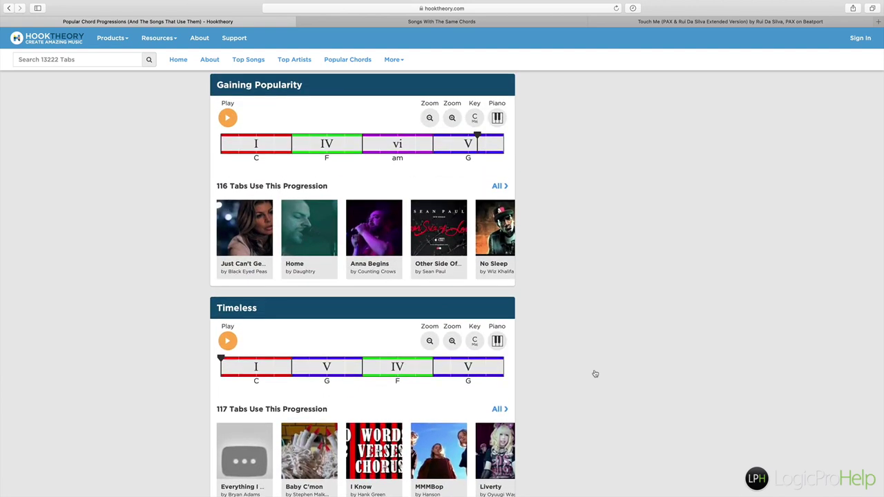
click(498, 341)
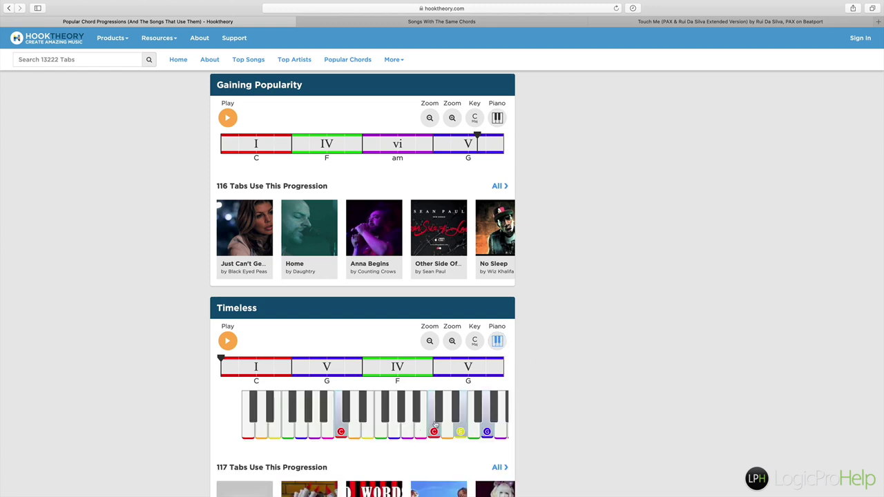
Step through the I, V and IV chords of the Timeless progression to view their notes on the piano keyboard
click(263, 369)
click(320, 369)
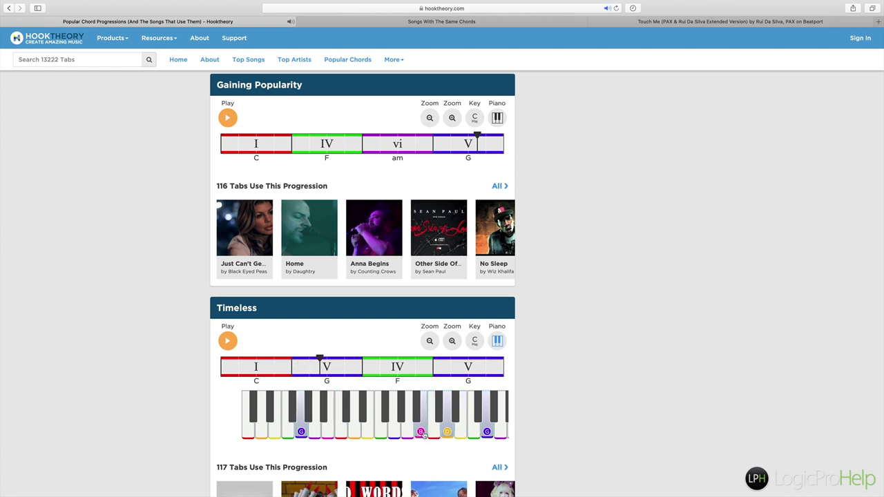
click(380, 368)
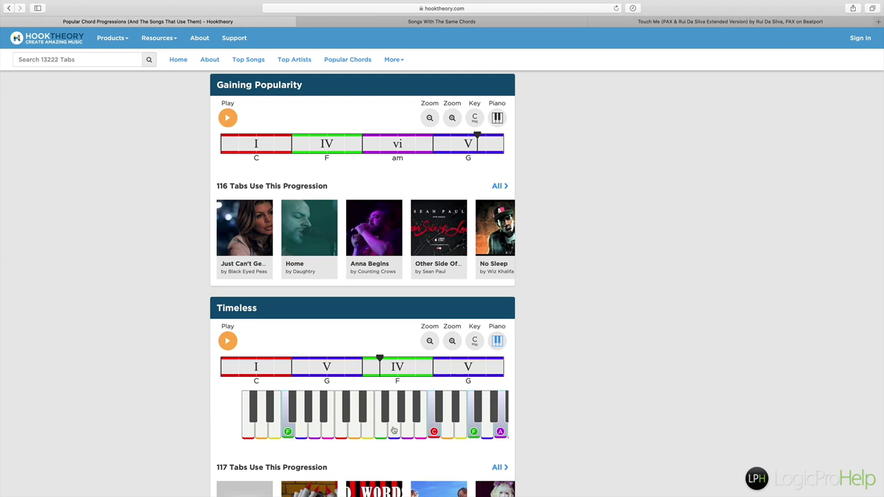
click(325, 367)
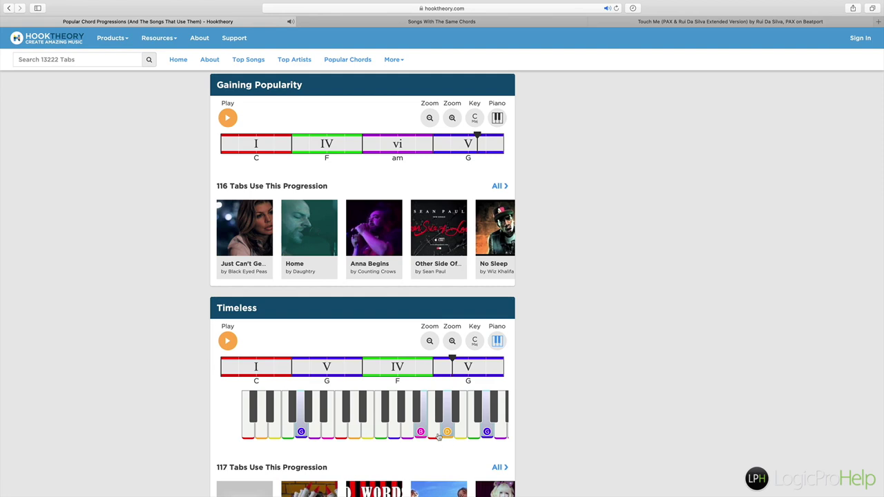
click(276, 369)
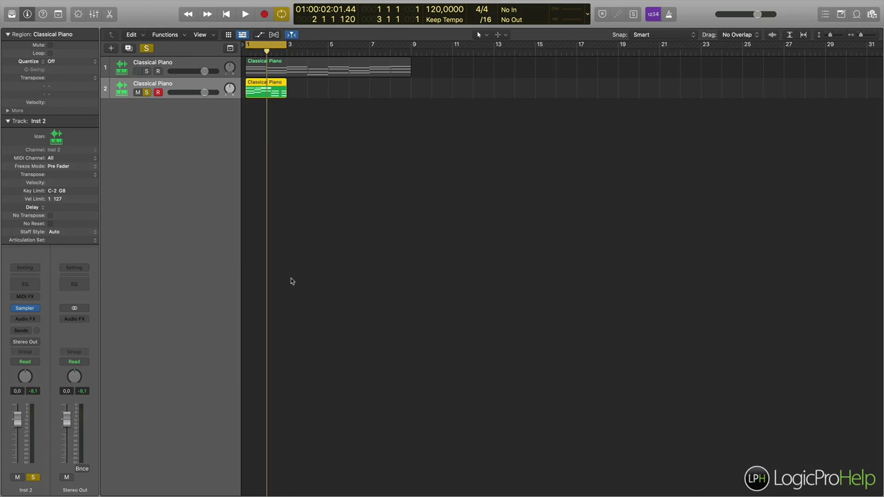
Return to Logic Pro, reopen the two-bar Classical Piano region in the Piano Roll, and place the playhead at bar 2
double_click(276, 88)
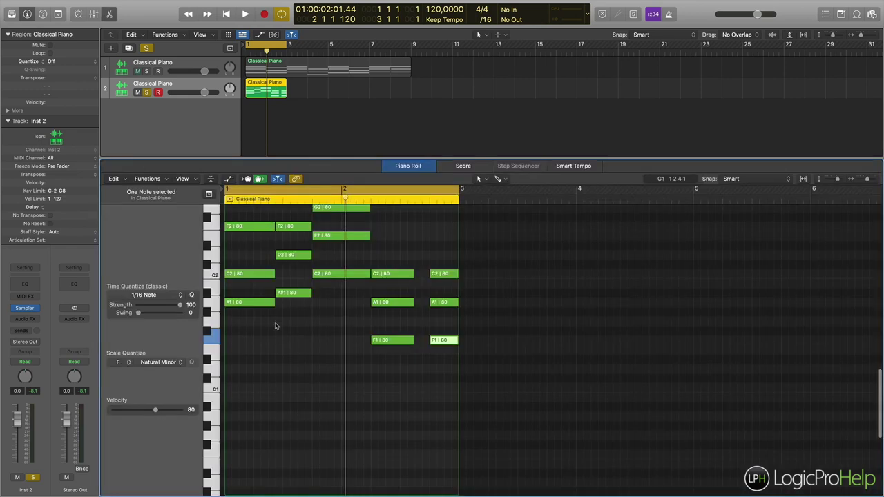
scroll(276, 325, up, 5)
click(341, 201)
scroll(414, 373, left, 1)
scroll(406, 374, right, 1)
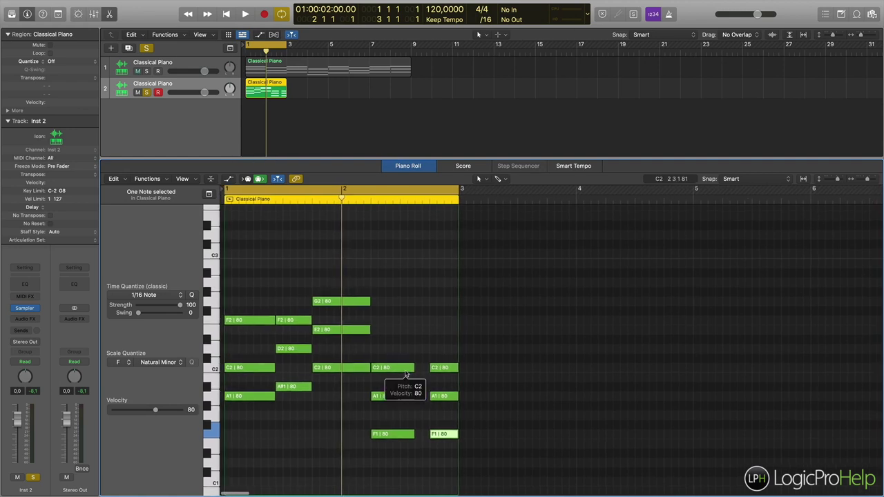